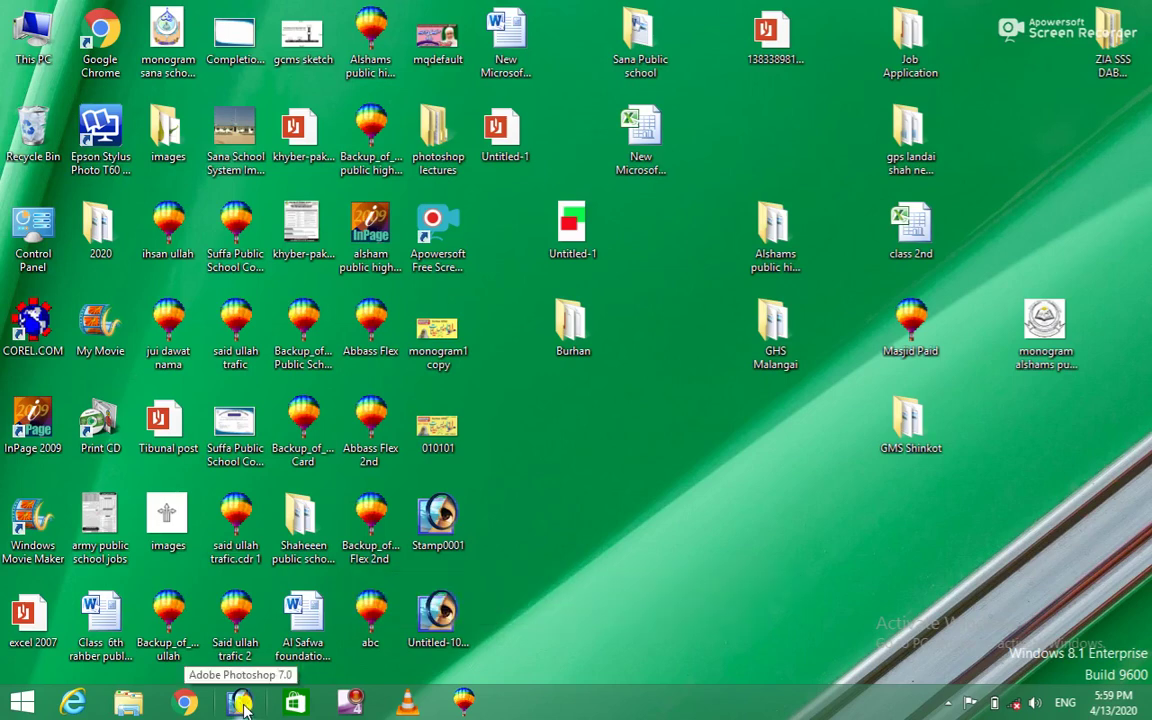
# Create a blank white 4 x 6 inch, 300 ppi document and pick the Rectangular Marquee tool
pyautogui.click(245, 705)
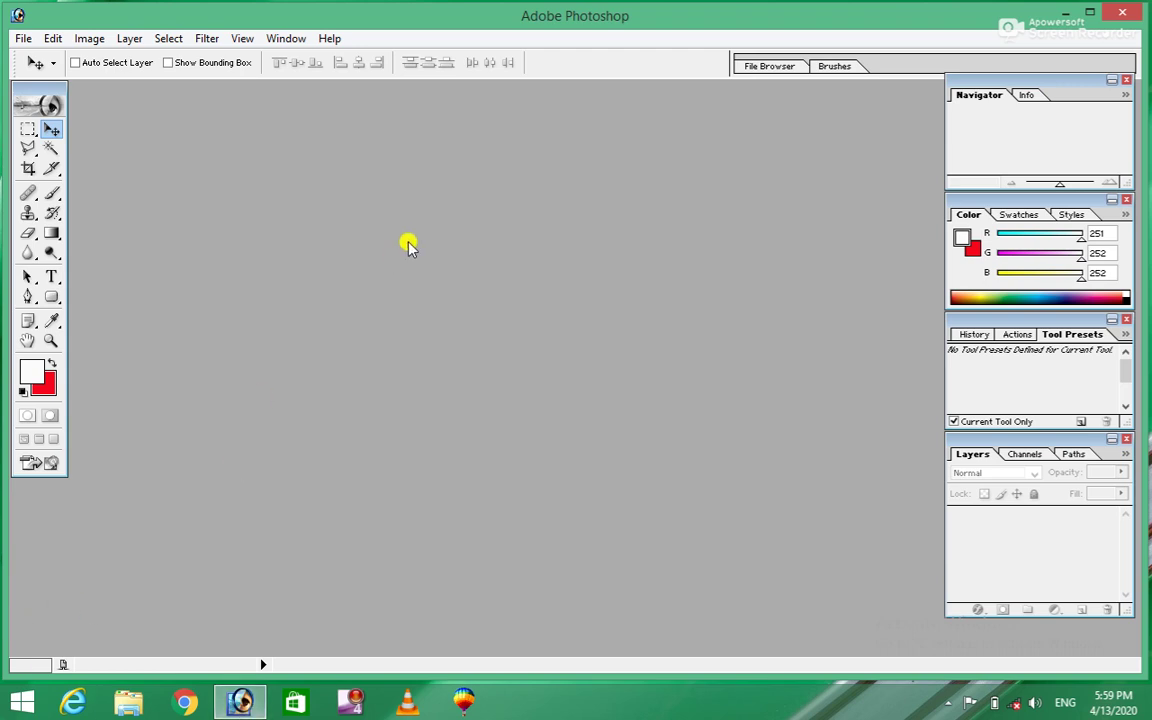
pyautogui.hotkey('ctrl', 'n')
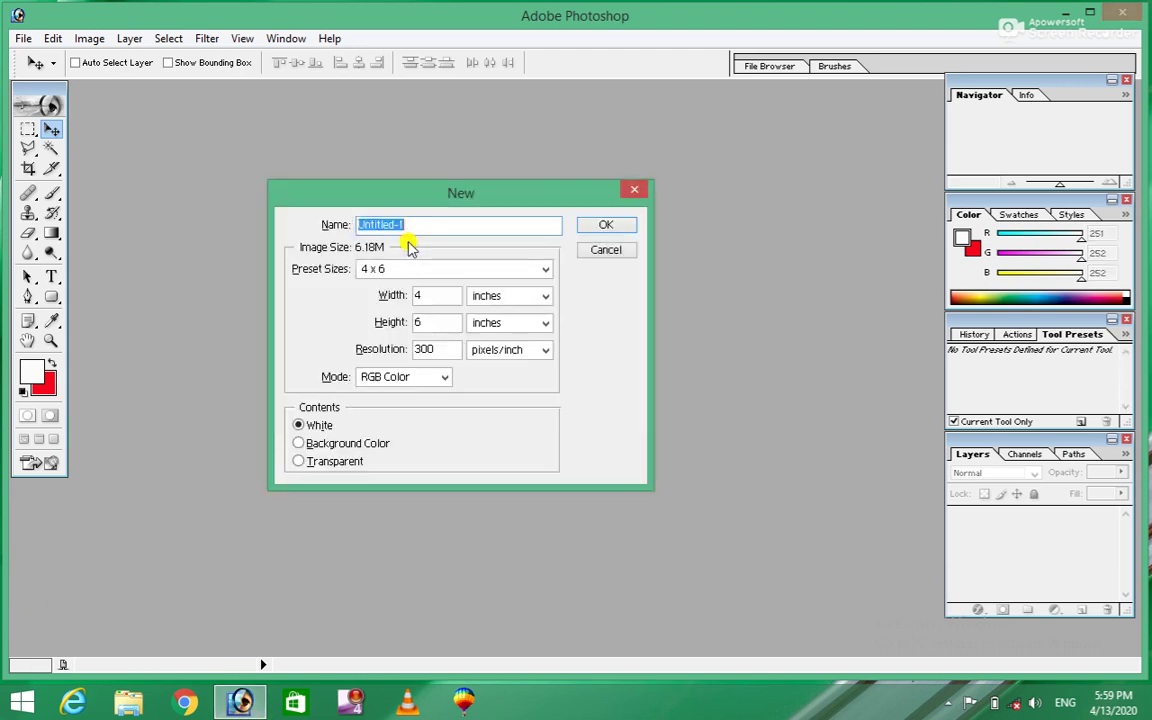
pyautogui.press('Return')
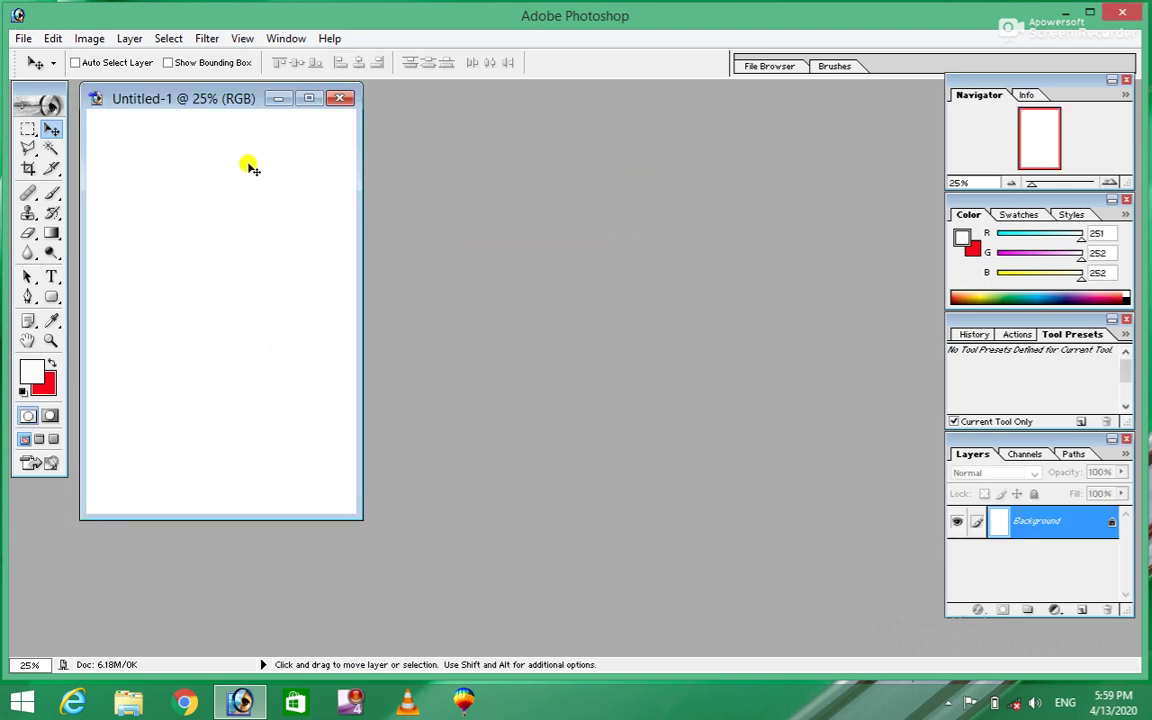
pyautogui.click(51, 136)
pyautogui.click(53, 136)
pyautogui.click(28, 130)
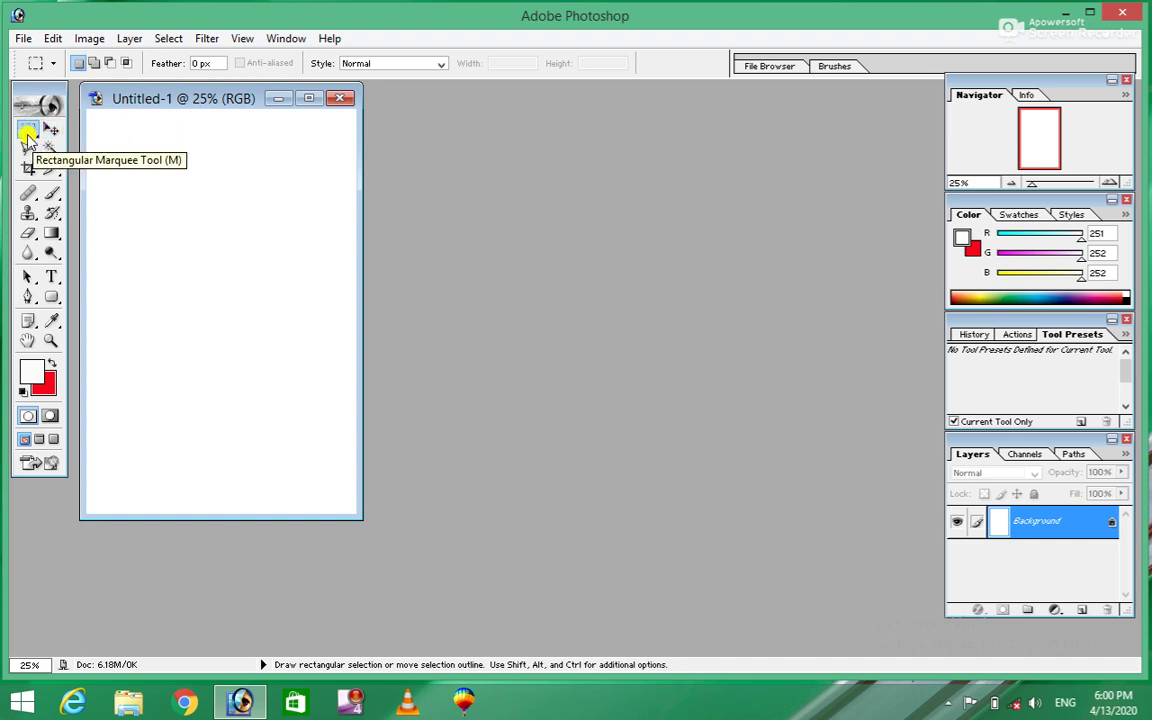
# Fill a rectangle near the top of the page with red
pyautogui.moveTo(135, 147); pyautogui.dragTo(331, 243)
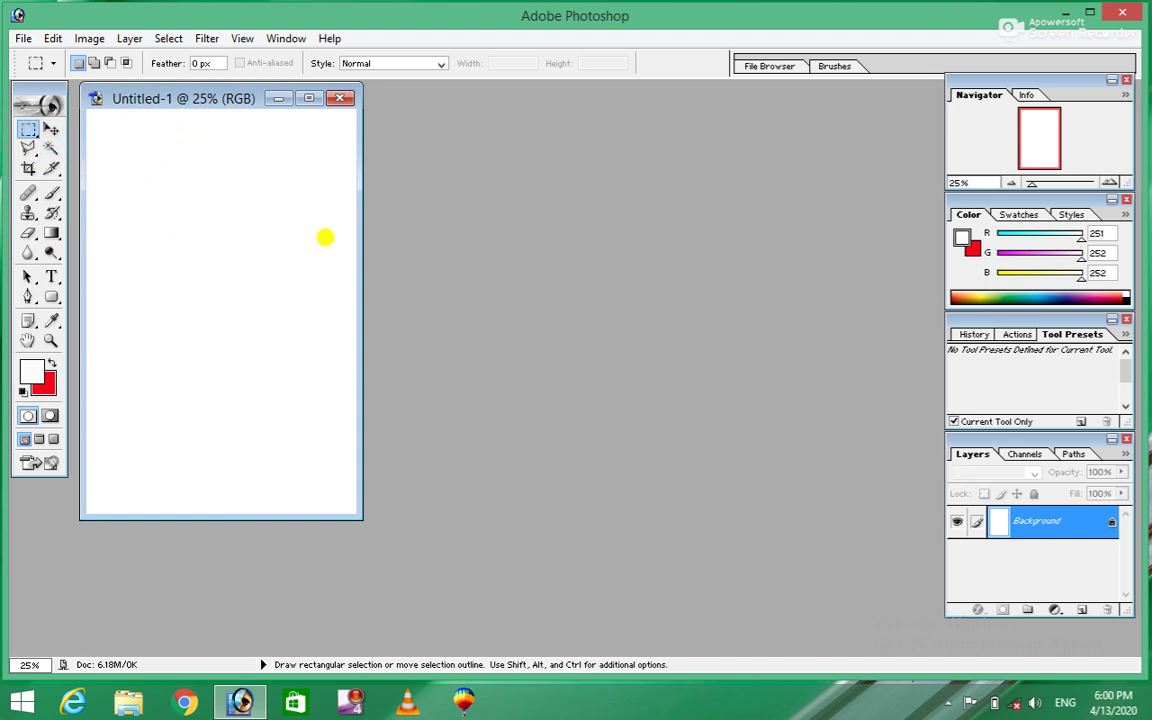
pyautogui.hotkey('ctrl', 'BackSpace')
pyautogui.click(138, 319)
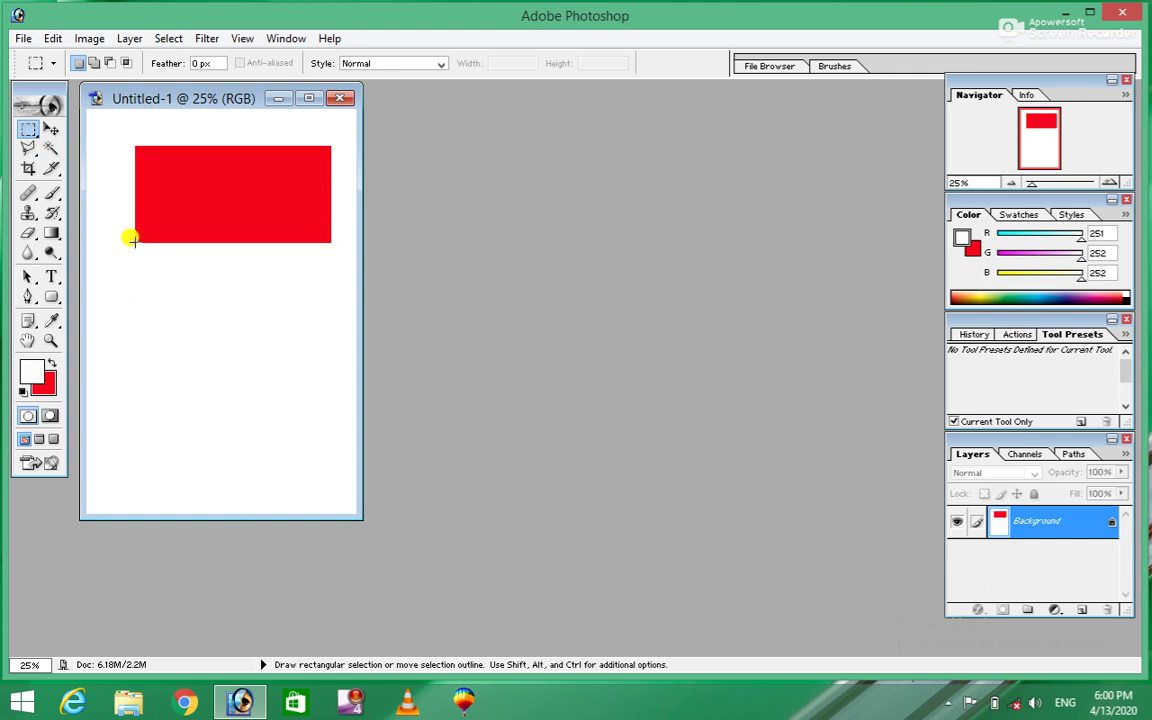
# Fill the band just below the red rectangle with blue
pyautogui.moveTo(135, 243); pyautogui.dragTo(331, 328)
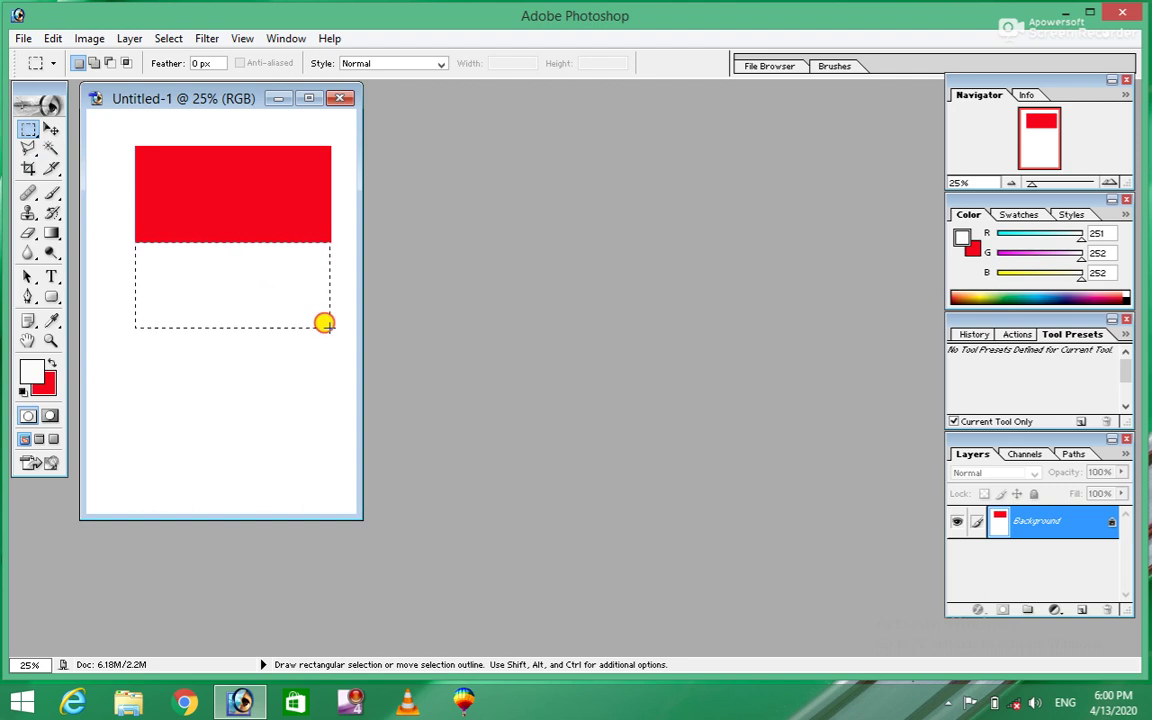
pyautogui.click(52, 320)
pyautogui.click(44, 386)
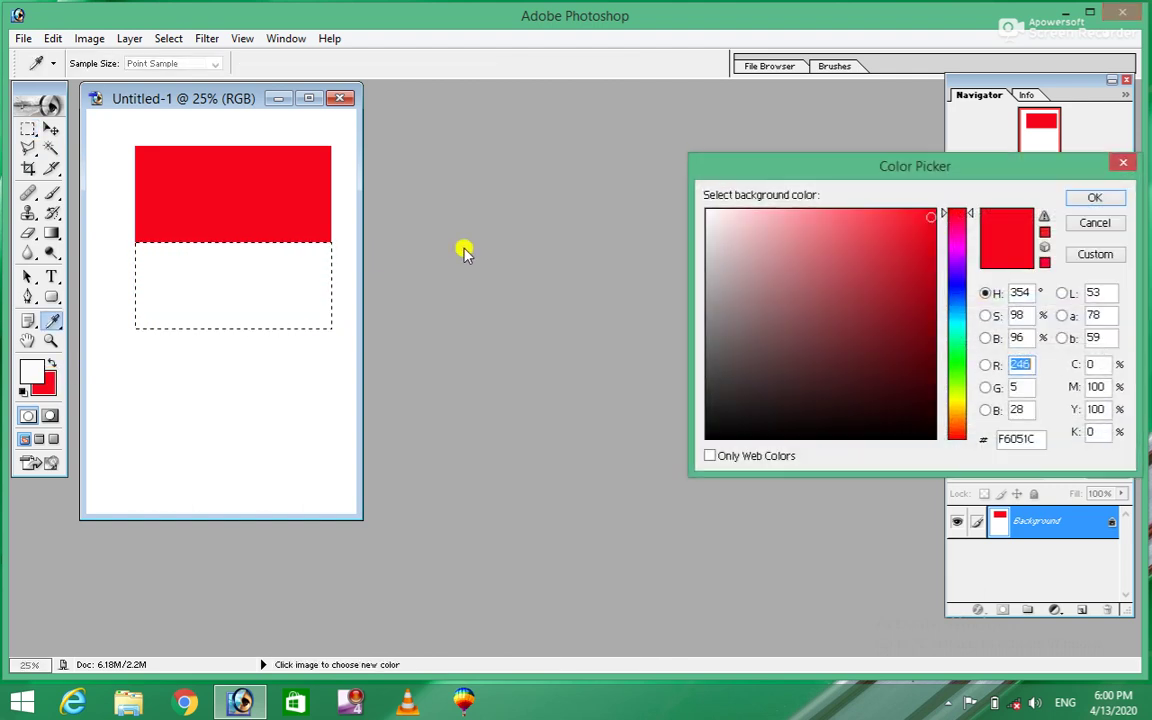
pyautogui.click(958, 298)
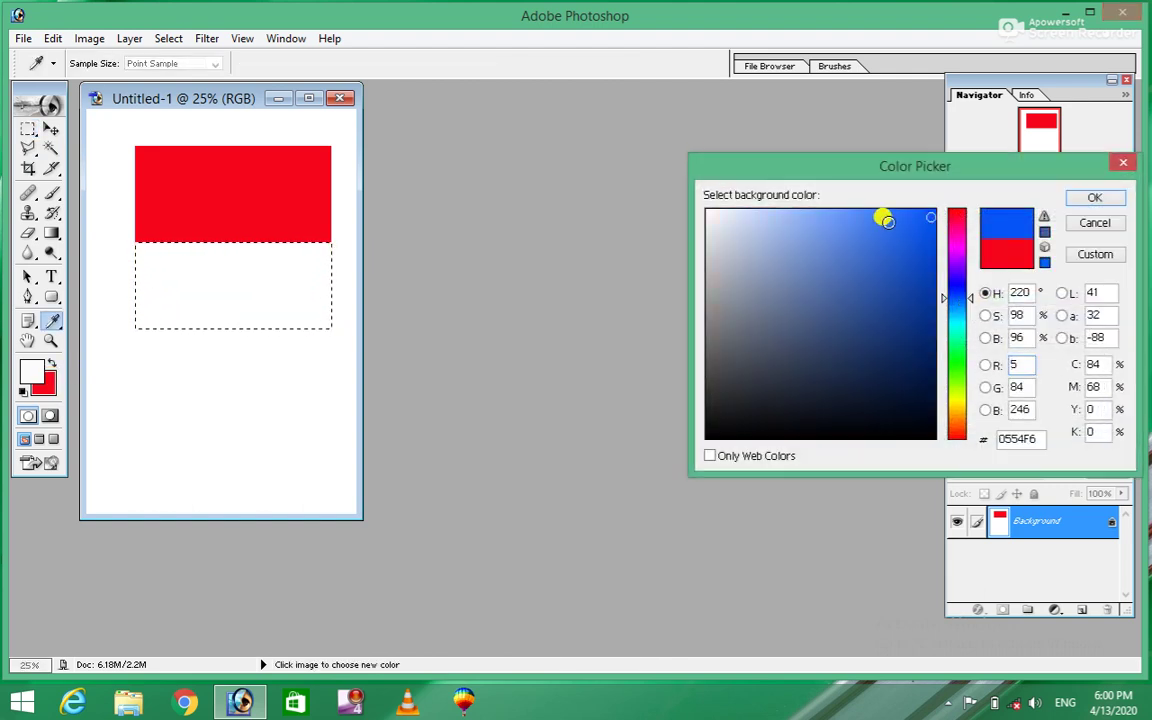
pyautogui.click(1095, 198)
pyautogui.press('m')
pyautogui.press('Delete')
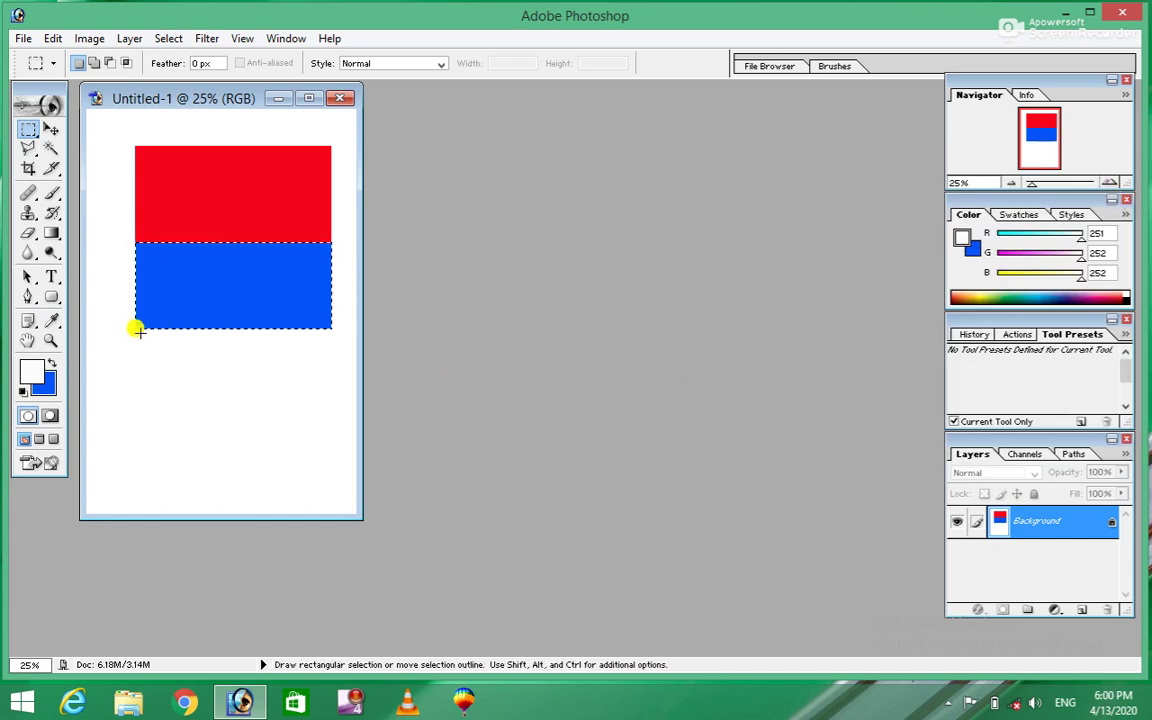
# Fill the bottom band with bright green and deselect
pyautogui.moveTo(134, 330); pyautogui.dragTo(331, 406)
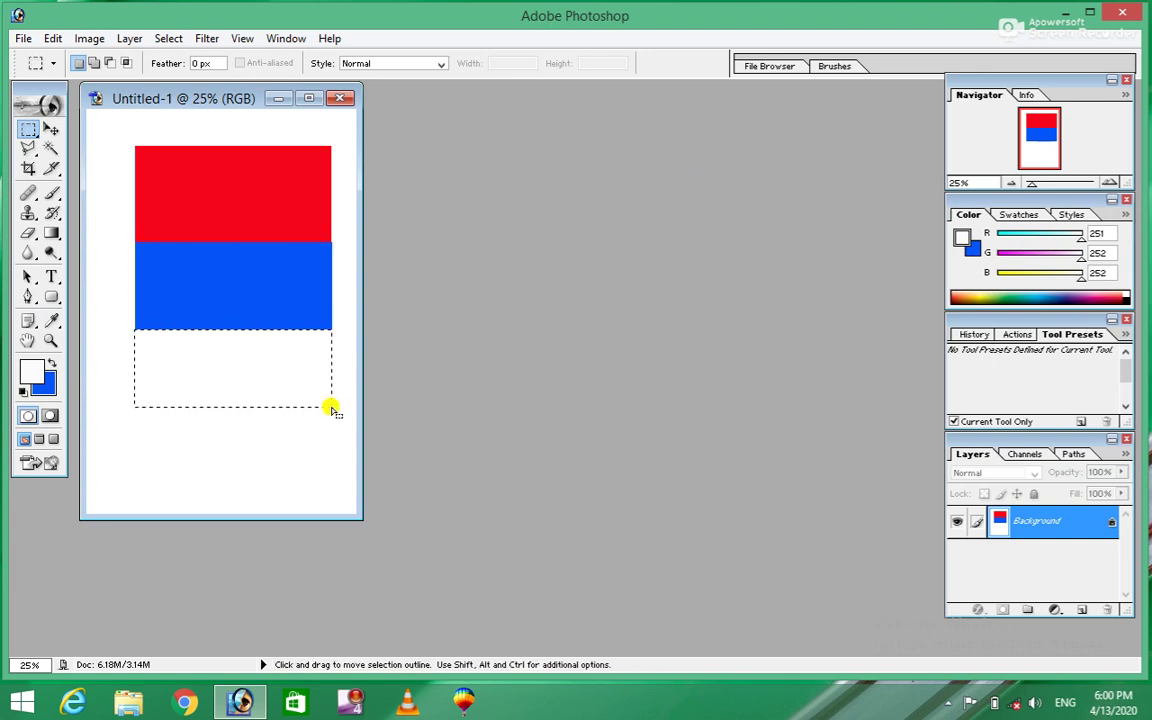
pyautogui.click(45, 385)
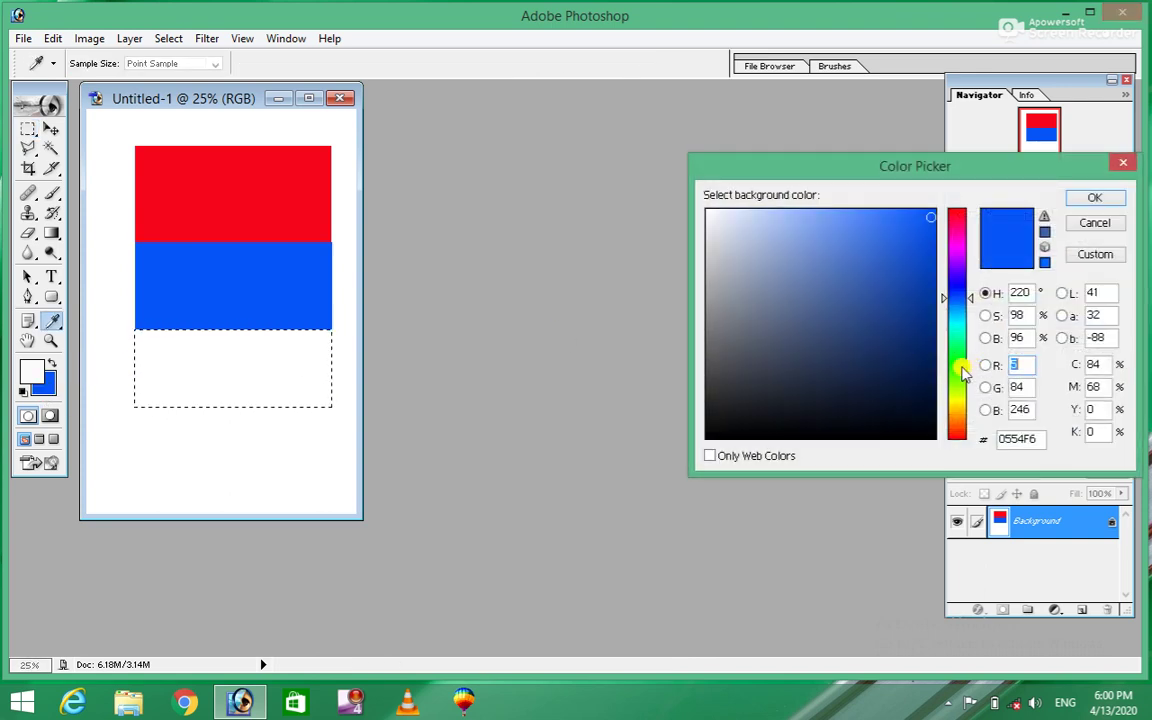
pyautogui.click(956, 365)
pyautogui.click(921, 232)
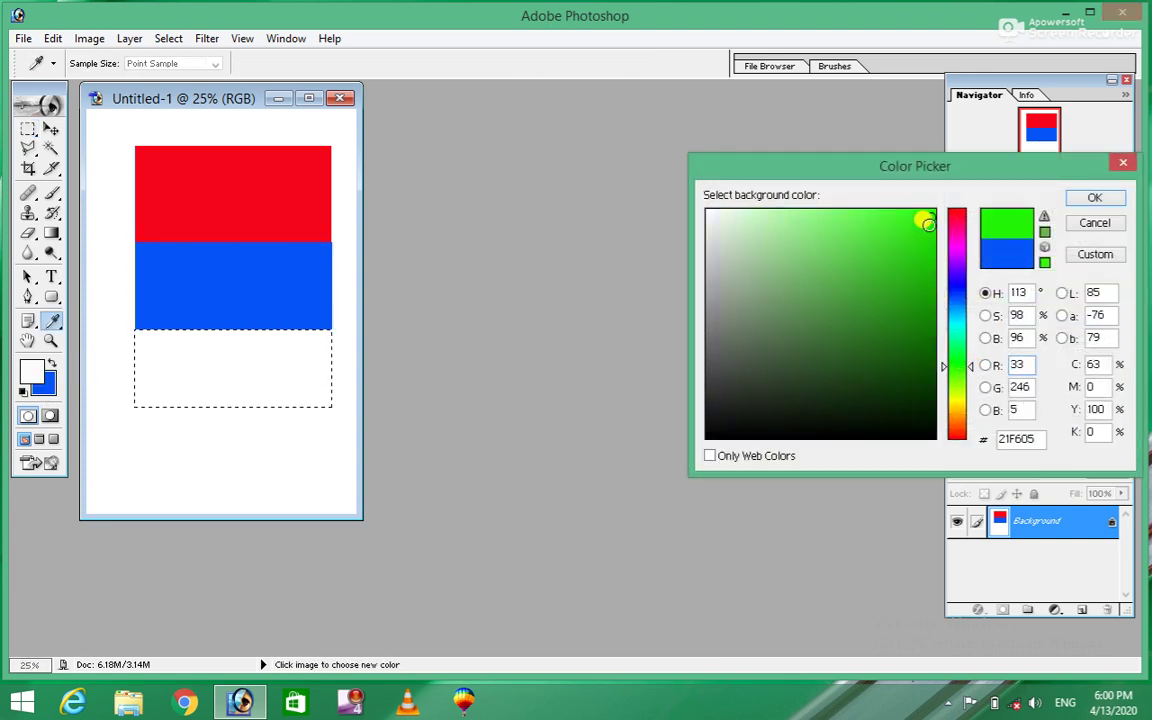
pyautogui.click(1100, 200)
pyautogui.hotkey('ctrl', 'BackSpace')
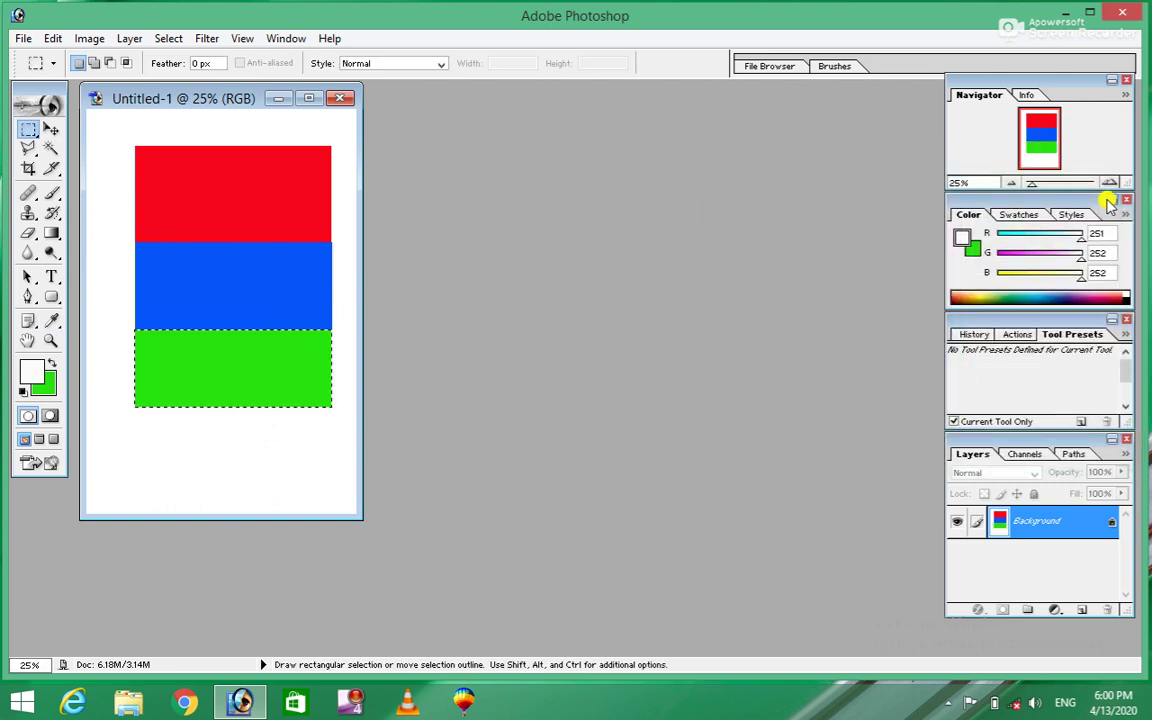
pyautogui.press('ctrl')
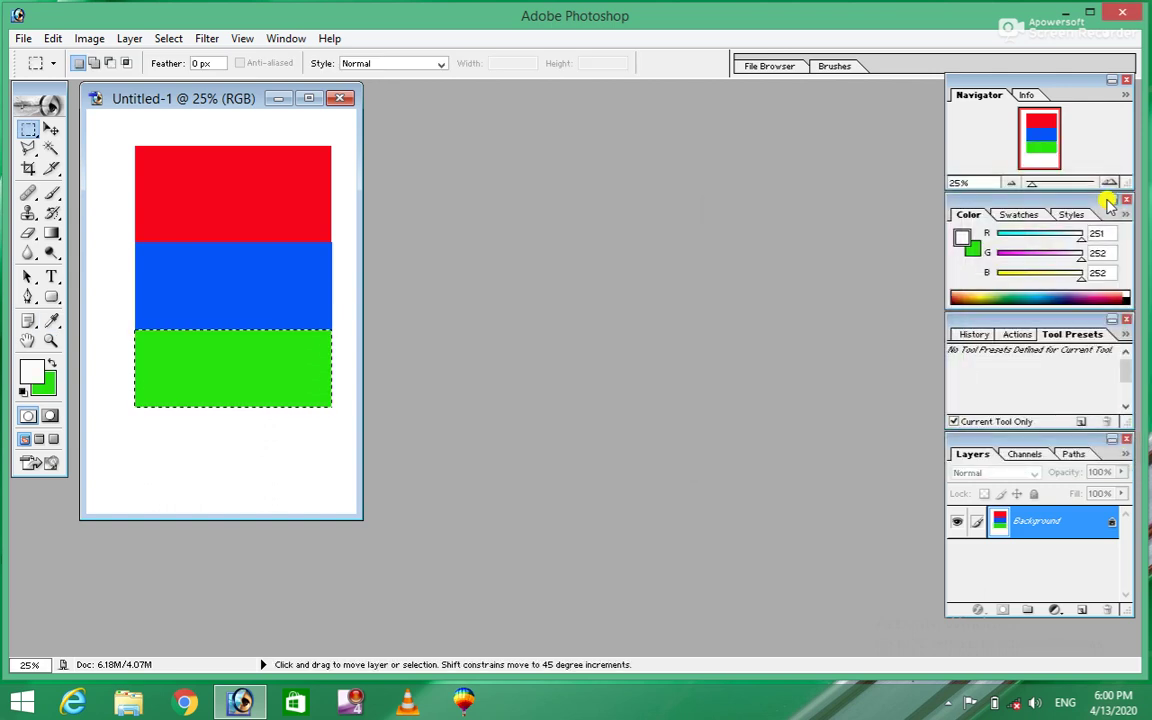
pyautogui.hotkey('ctrl', 'd')
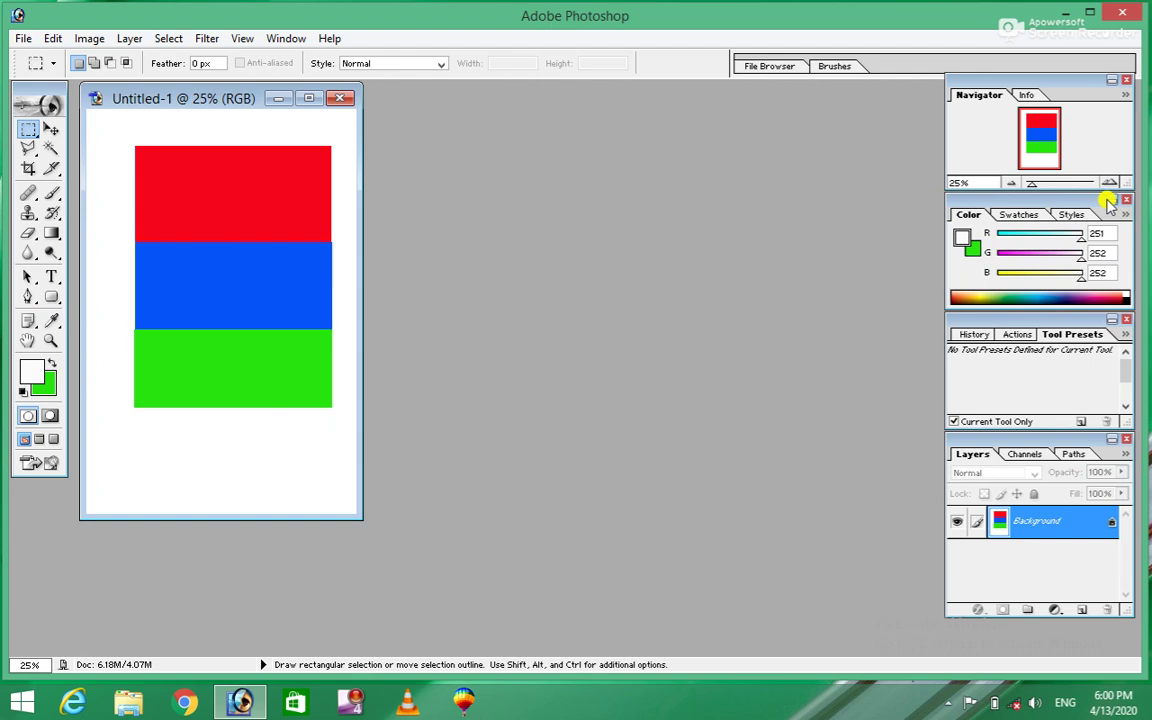
pyautogui.click(51, 131)
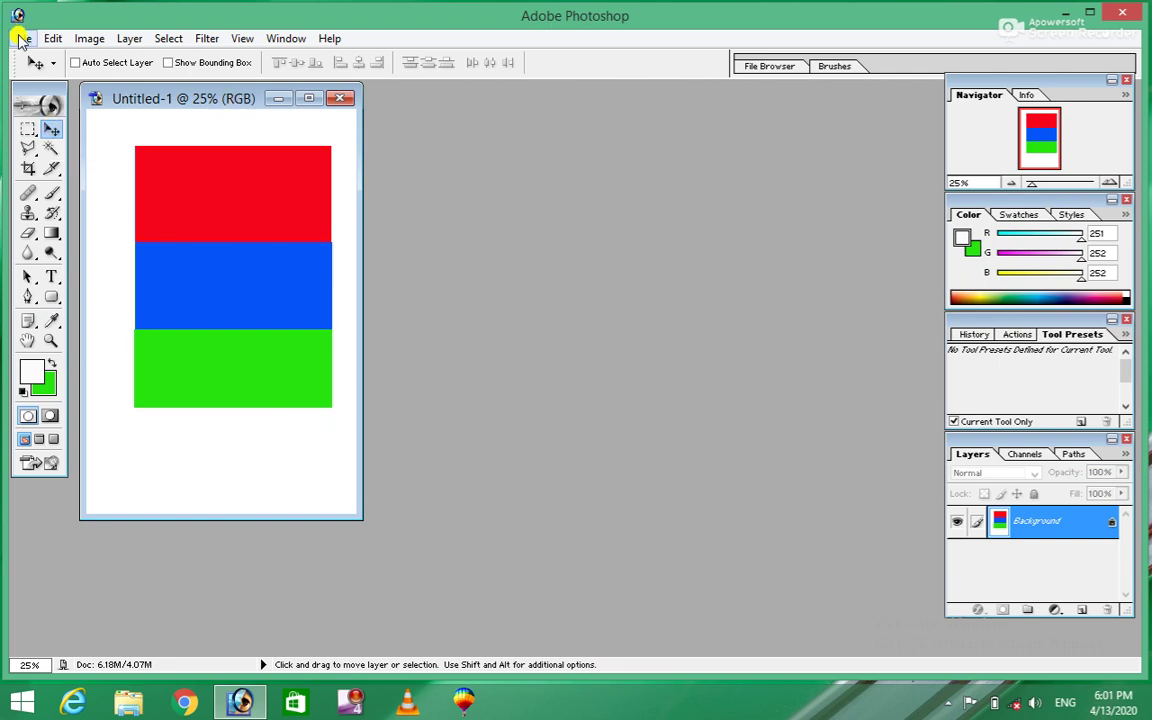
# Place Untitled-1.pdf from the Desktop into the document, then close the document
pyautogui.click(22, 38)
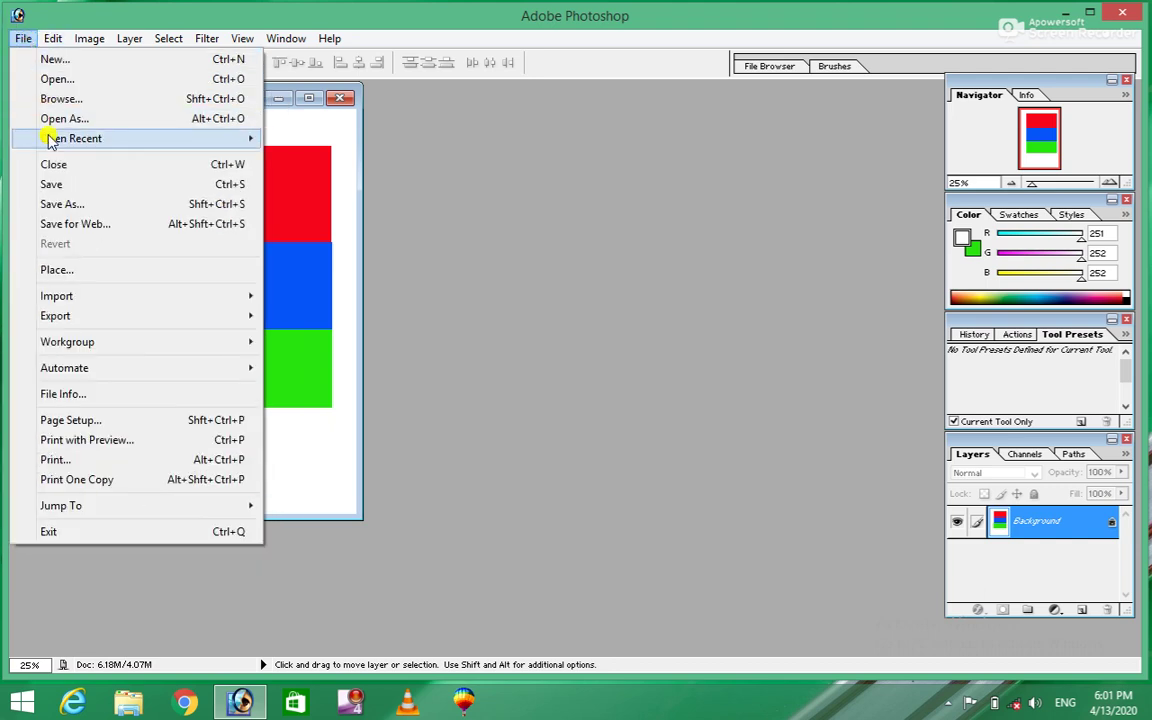
pyautogui.click(79, 272)
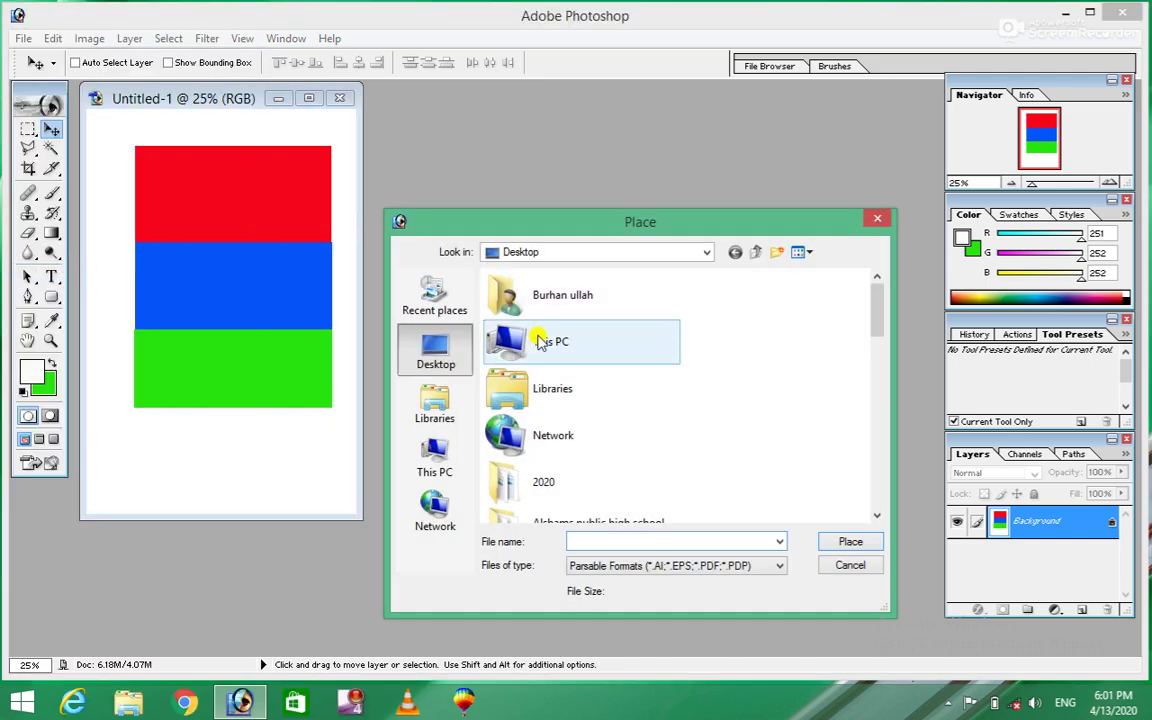
pyautogui.click(555, 342)
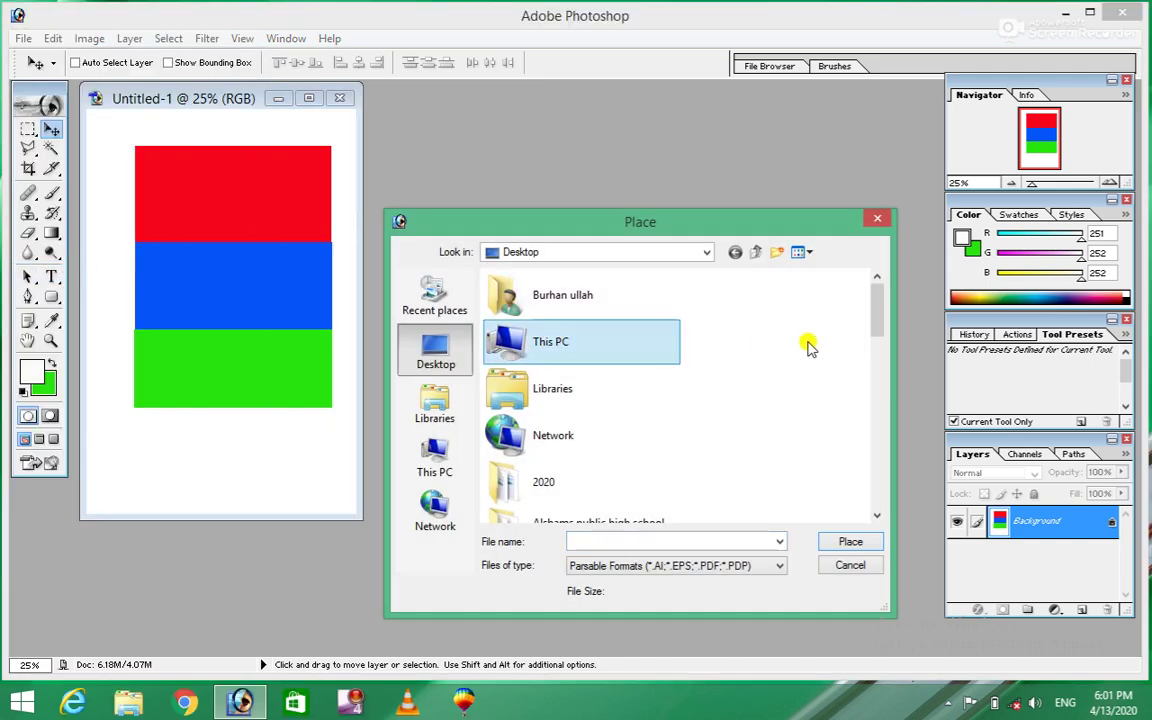
pyautogui.moveTo(876, 308); pyautogui.dragTo(917, 505)
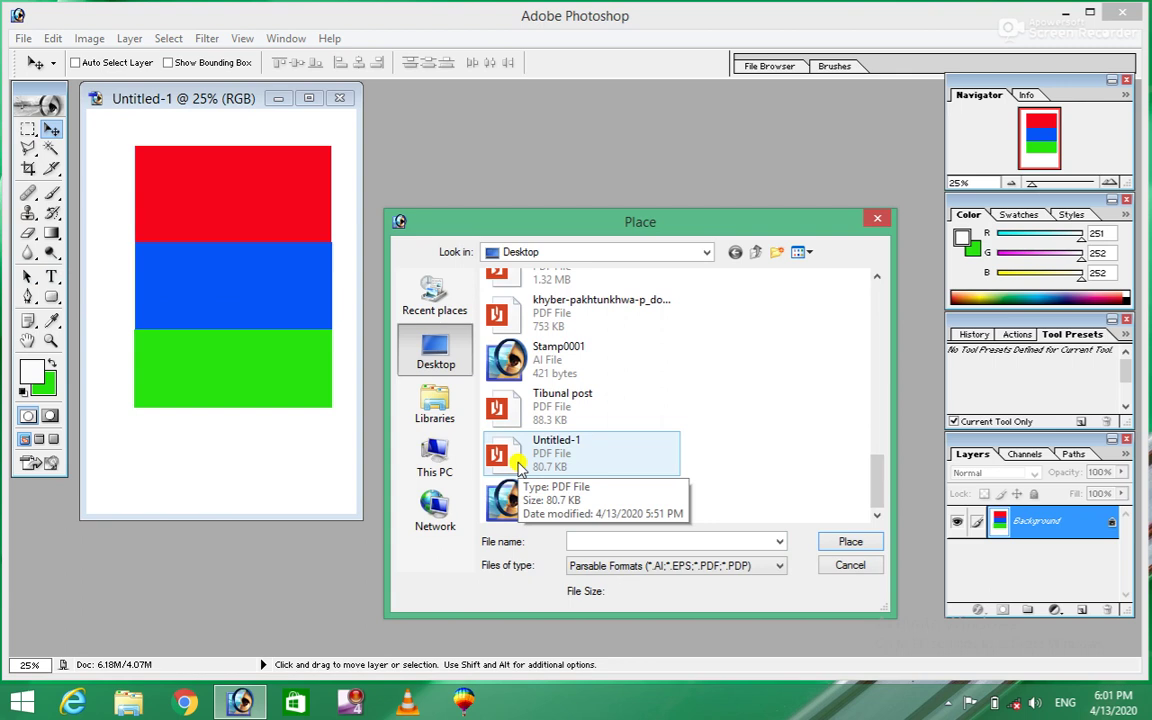
pyautogui.click(519, 468)
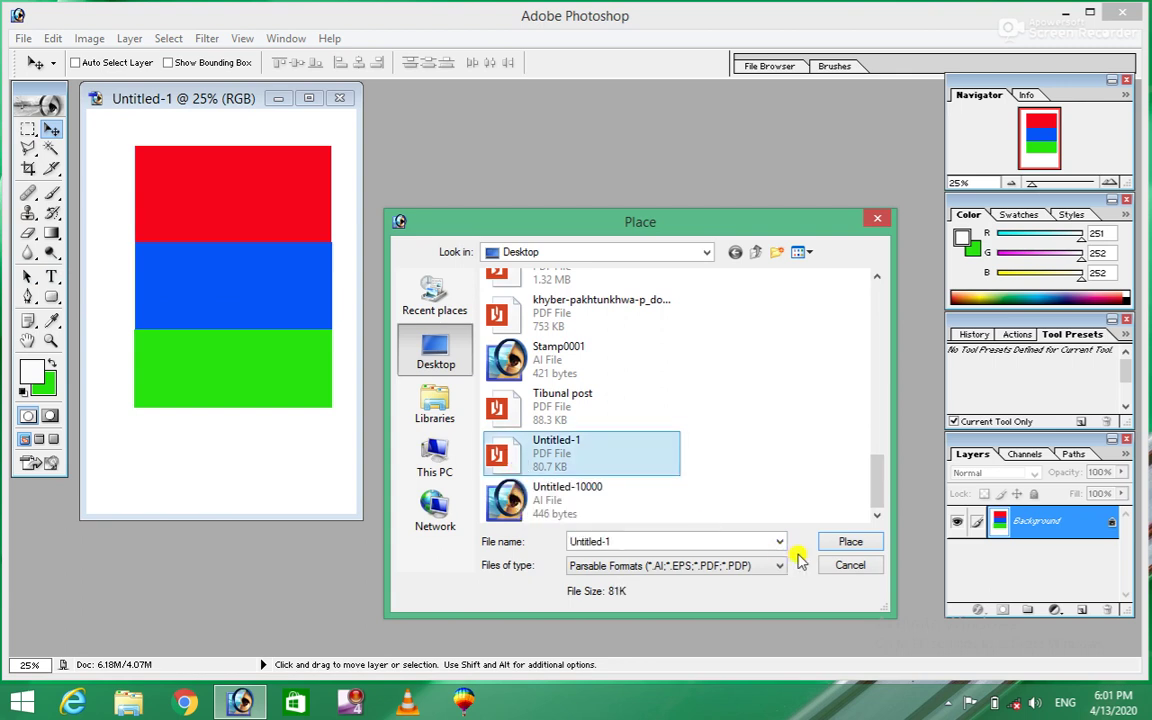
pyautogui.click(845, 542)
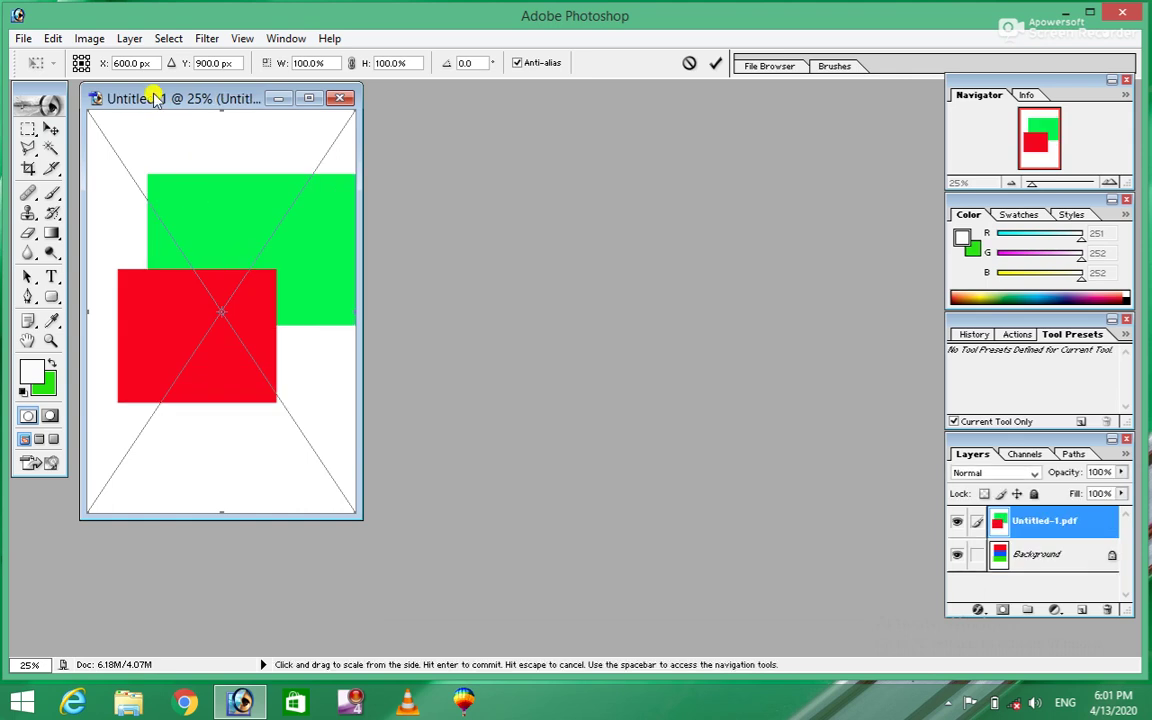
pyautogui.moveTo(154, 99)
pyautogui.mouseDown()
pyautogui.moveTo(615, 103)
pyautogui.moveTo(565, 130)
pyautogui.mouseUp()
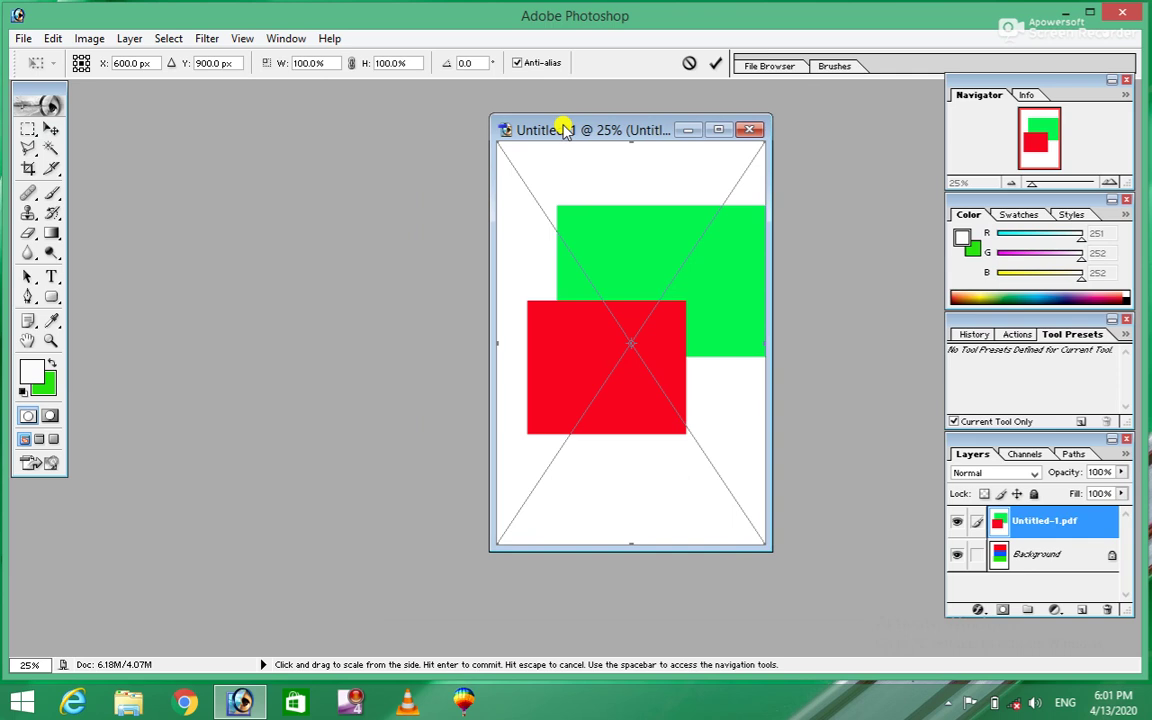
pyautogui.click(749, 129)
# Close without saving, then drag Untitled-1.jpg from the desktop into Photoshop to open it
pyautogui.click(667, 279)
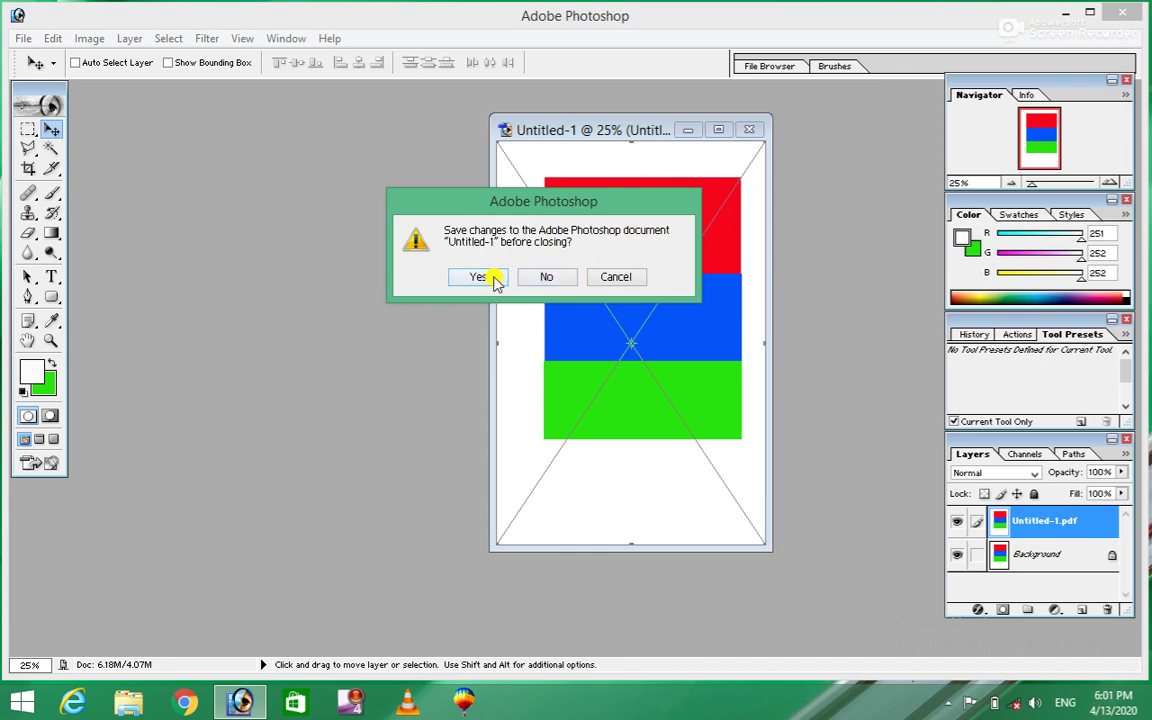
pyautogui.click(545, 278)
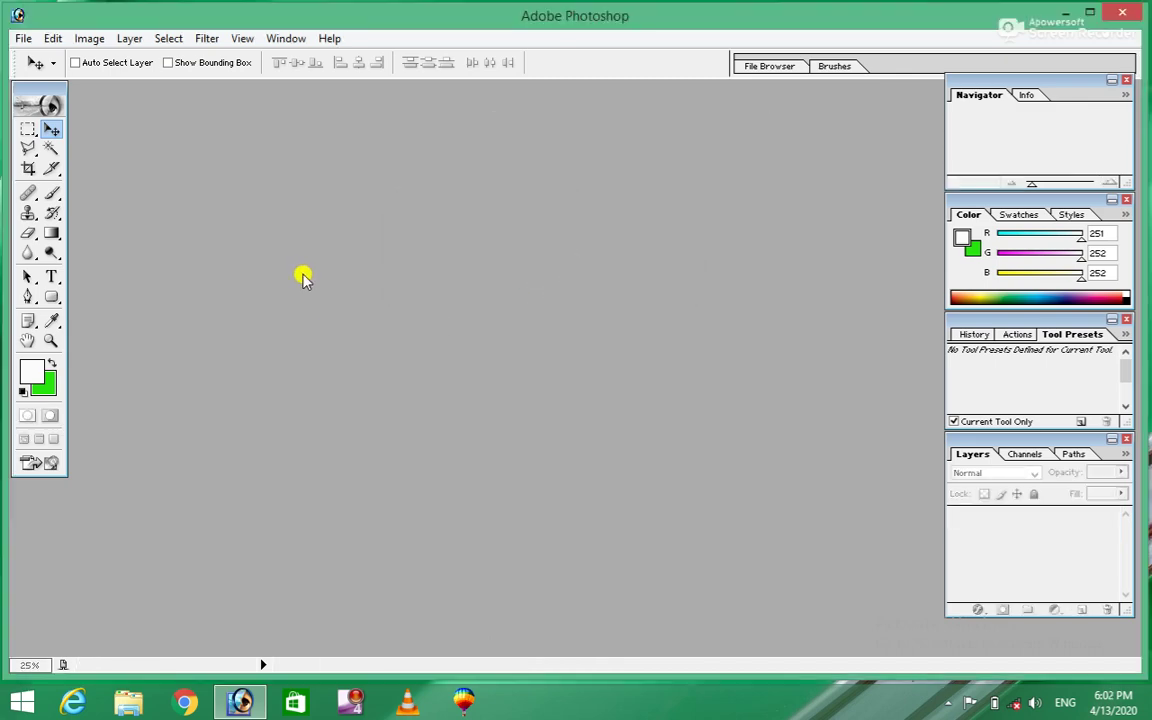
pyautogui.click(237, 703)
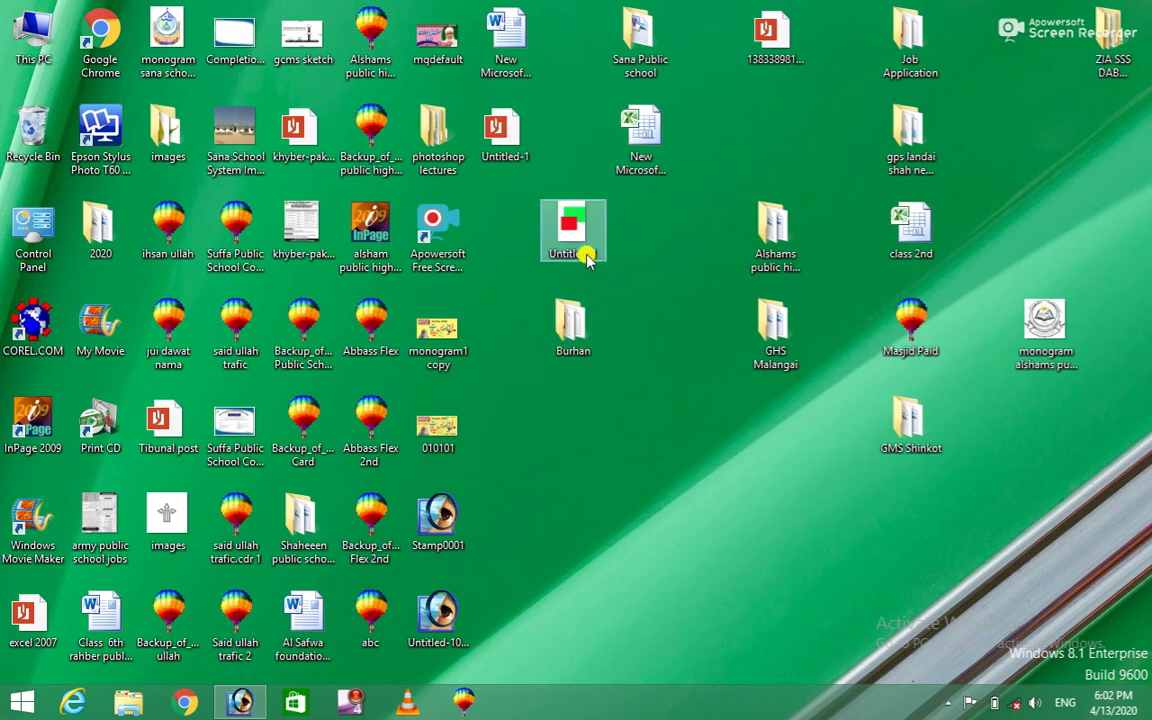
pyautogui.click(237, 703)
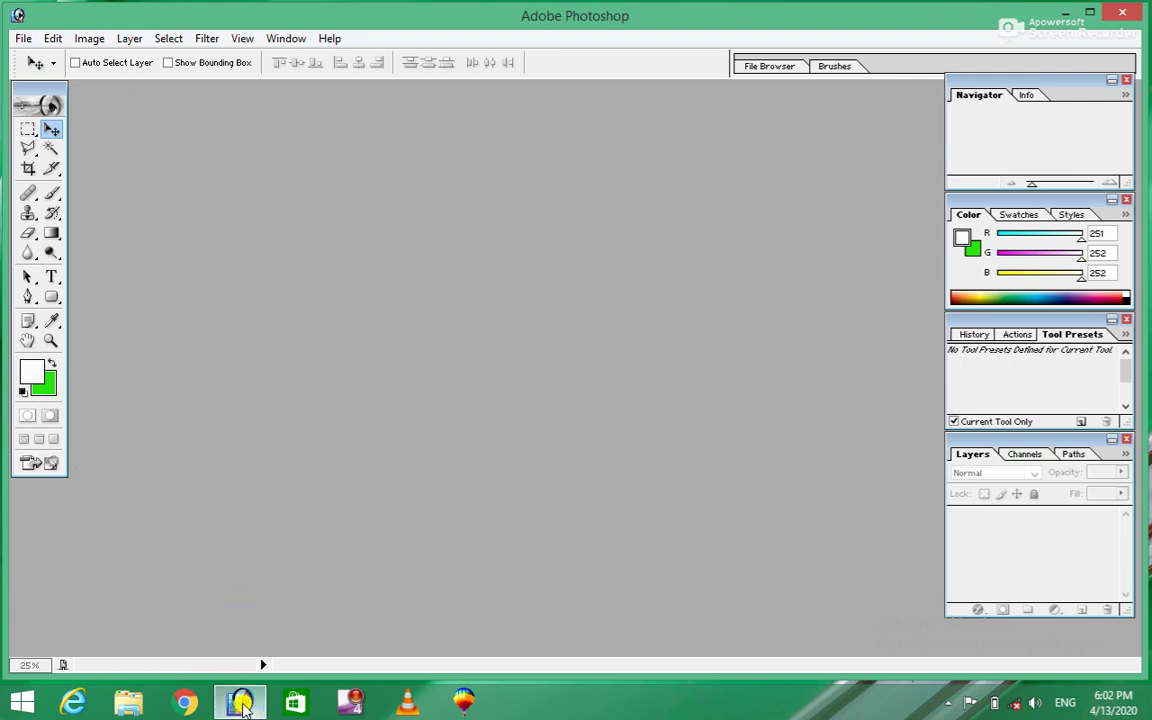
pyautogui.click(240, 703)
pyautogui.moveTo(570, 226)
pyautogui.mouseDown()
pyautogui.moveTo(212, 625)
pyautogui.moveTo(490, 415)
pyautogui.mouseUp()
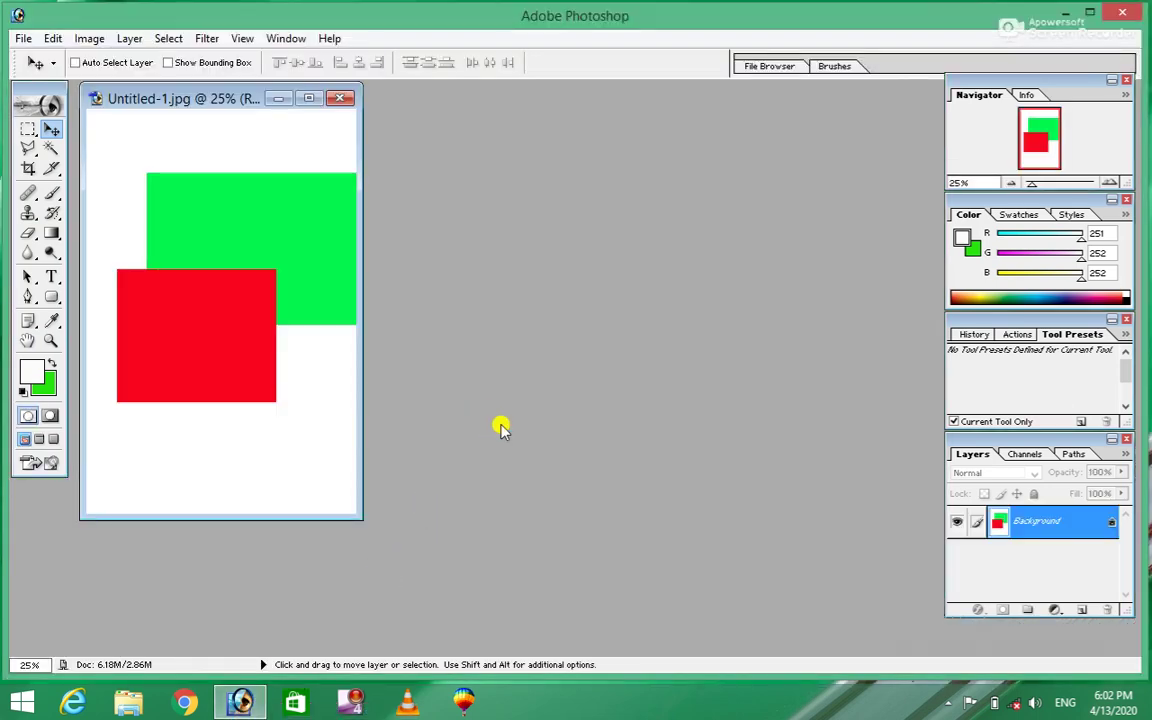
pyautogui.click(27, 41)
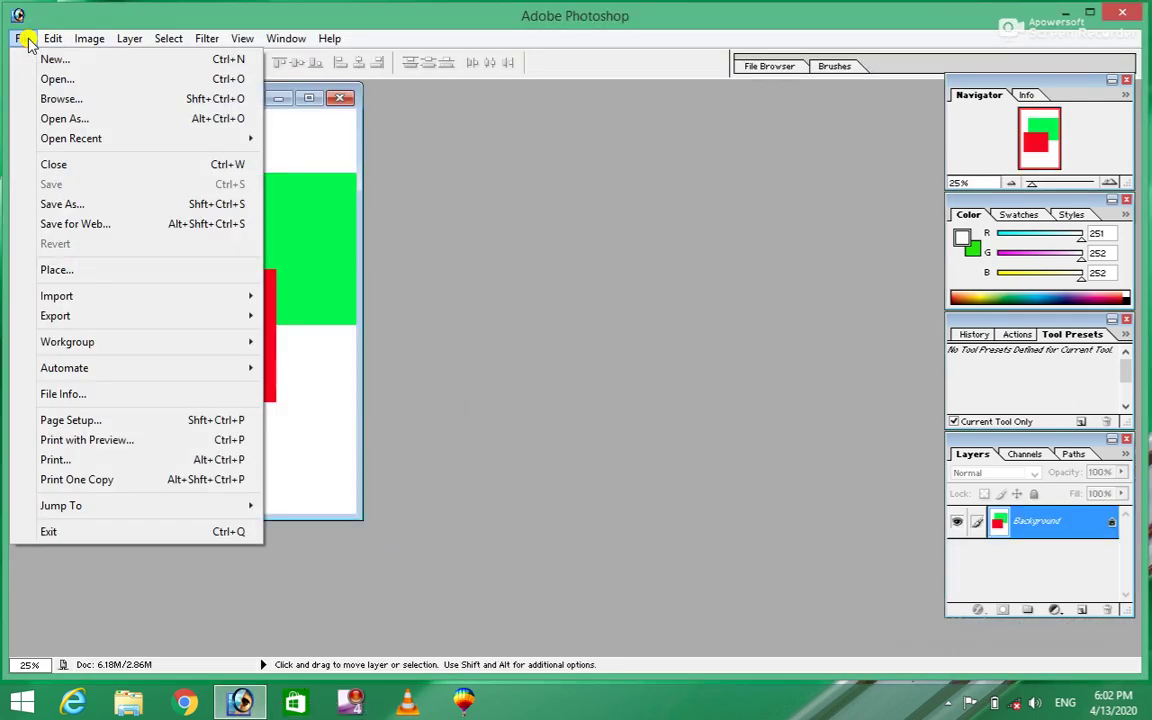
pyautogui.moveTo(57, 296)
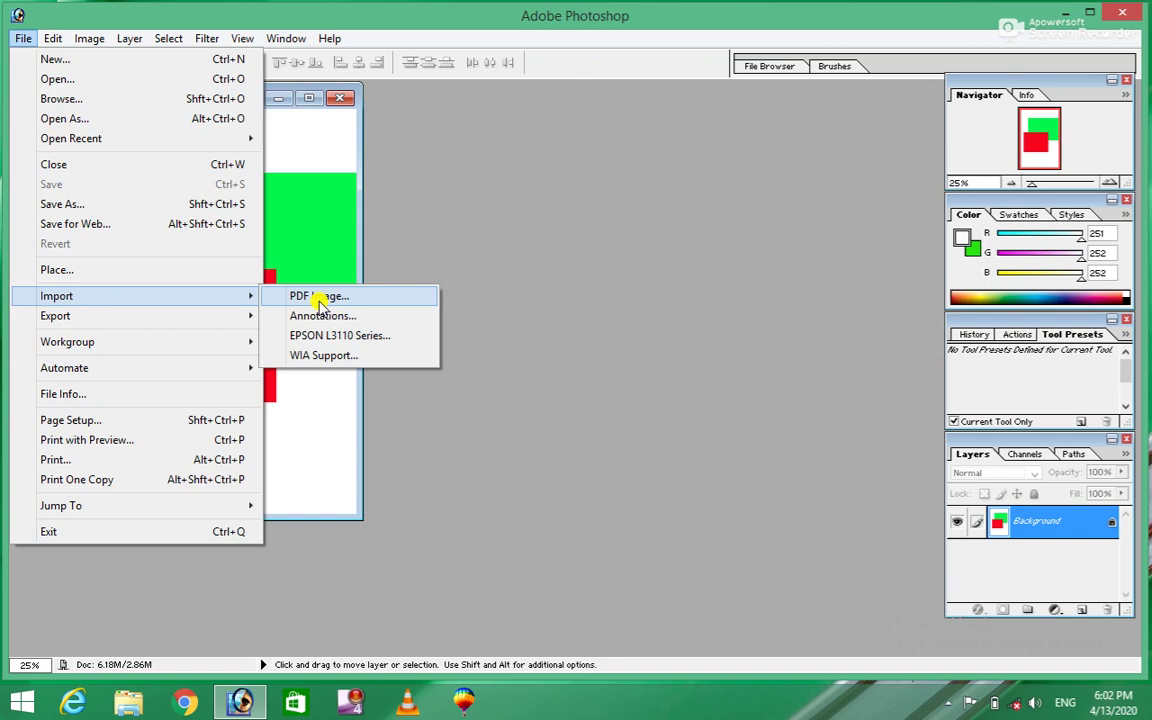
pyautogui.click(320, 300)
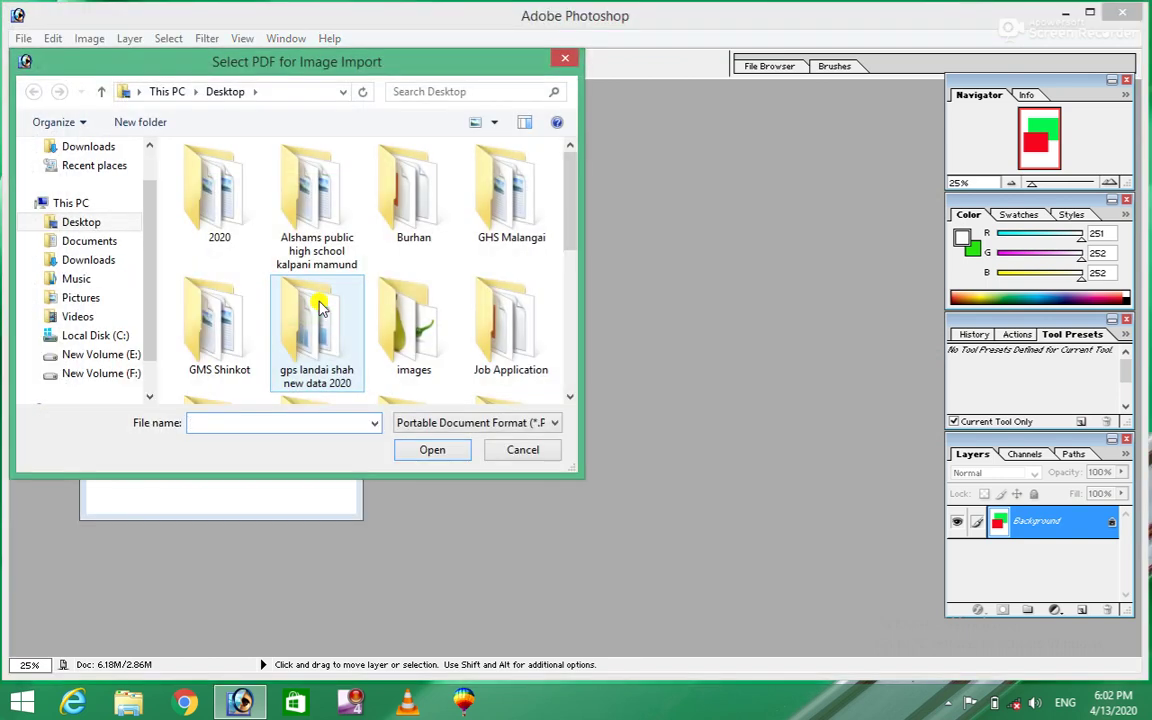
pyautogui.click(80, 228)
pyautogui.moveTo(571, 193)
pyautogui.mouseDown()
pyautogui.moveTo(588, 286)
pyautogui.moveTo(571, 329)
pyautogui.mouseUp()
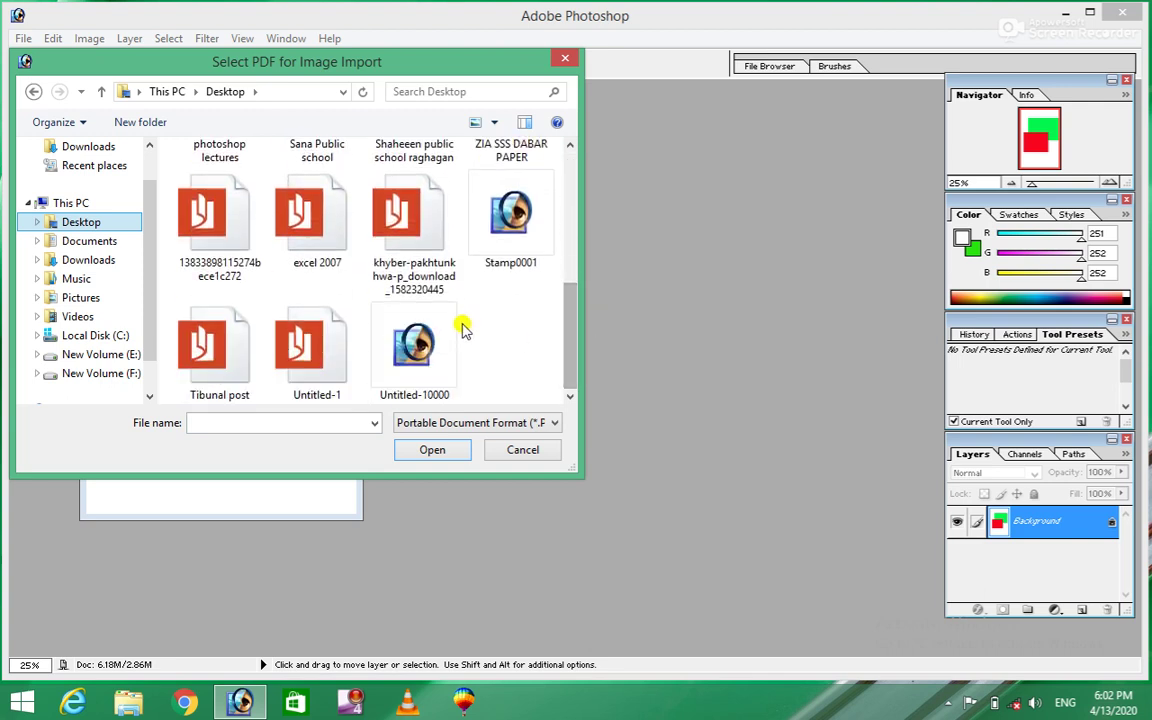
pyautogui.click(490, 205)
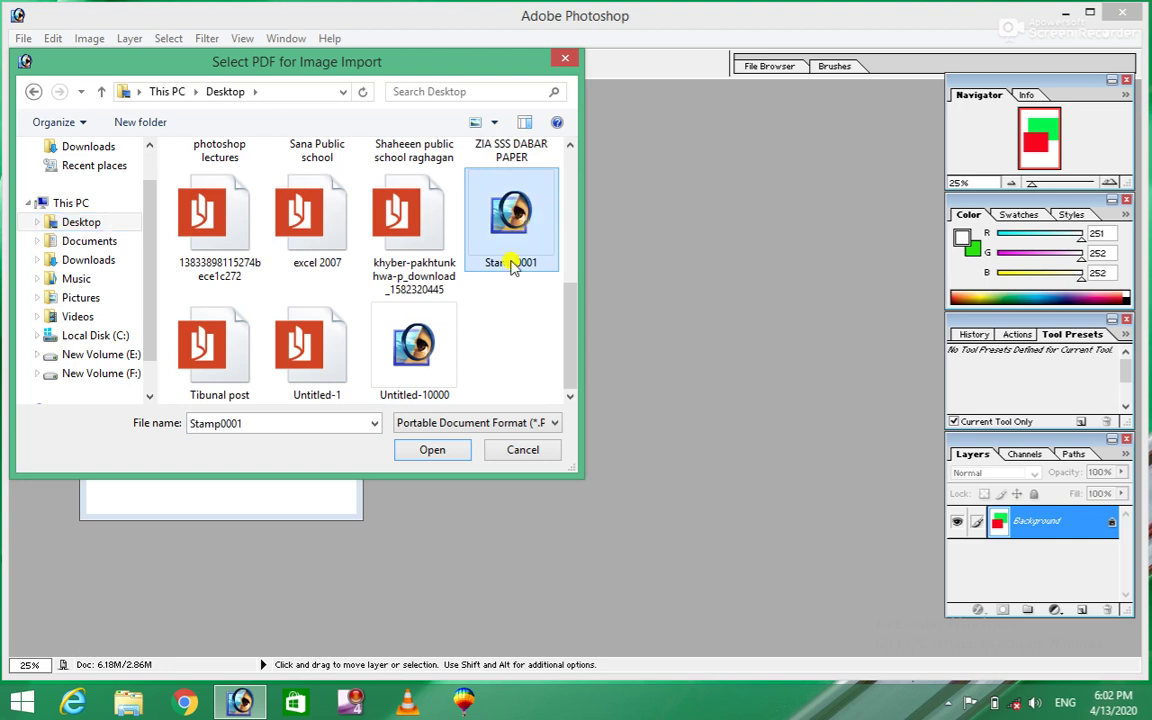
pyautogui.click(434, 451)
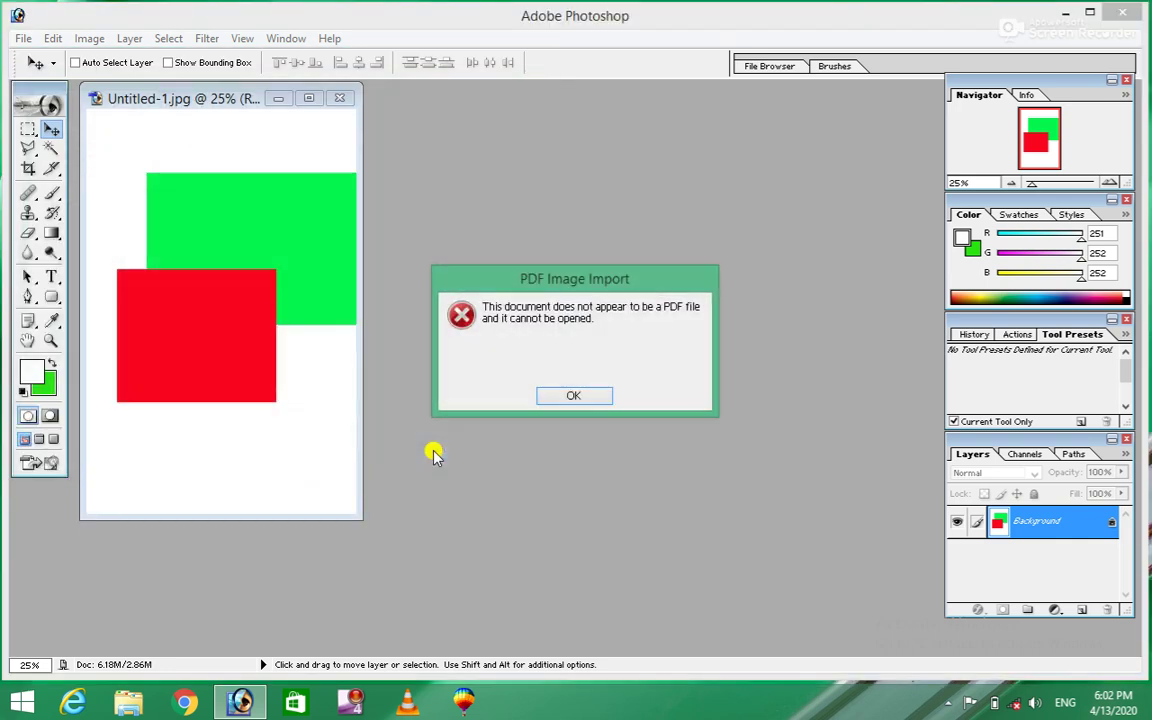
pyautogui.click(562, 402)
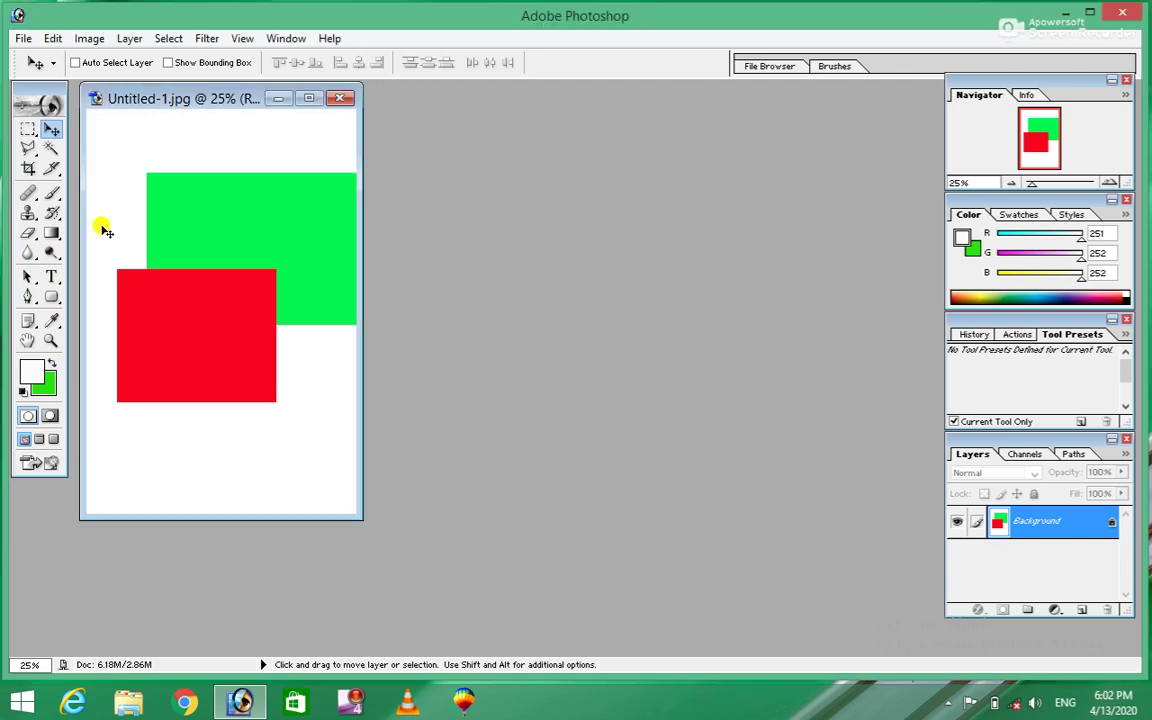
pyautogui.click(24, 36)
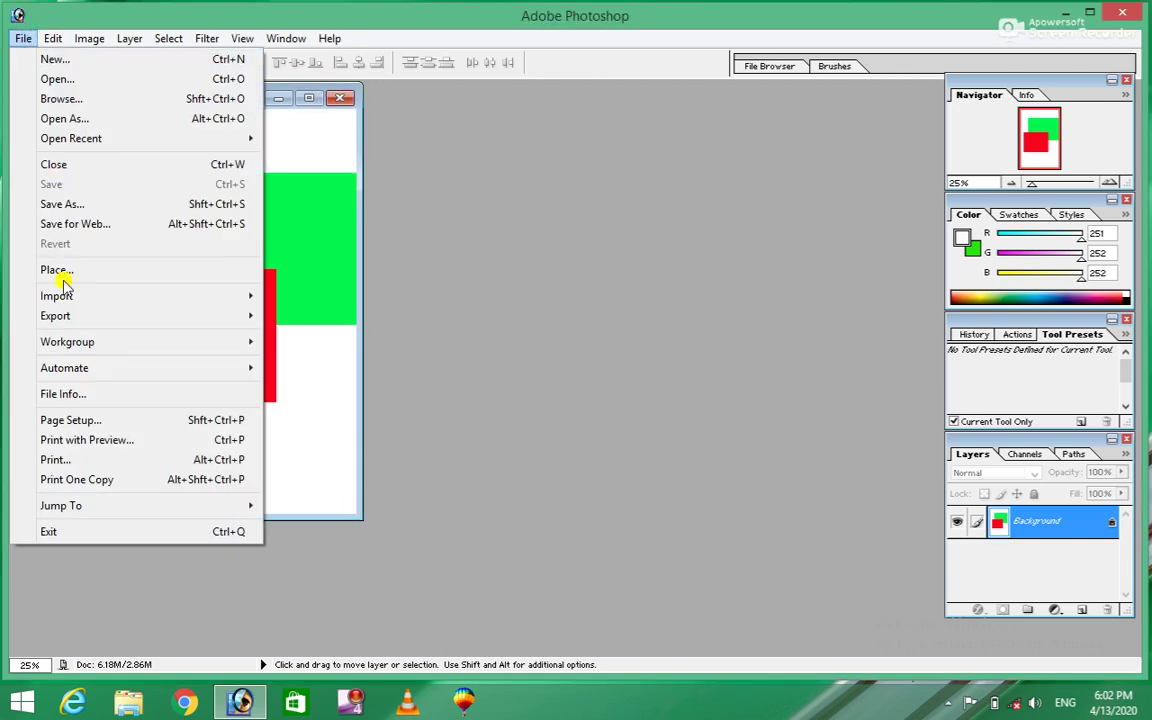
# Try PDF Image import on Untitled-10000 and the Tibunal post PDF, dismissing each error
pyautogui.click(292, 297)
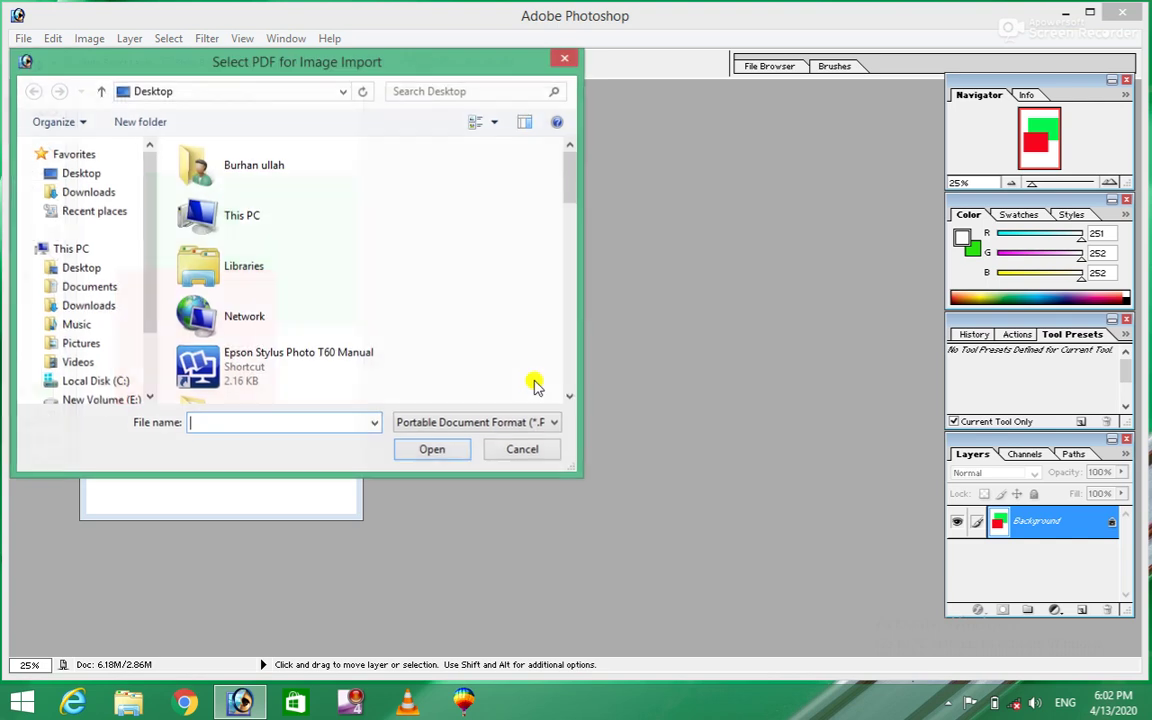
pyautogui.moveTo(569, 180); pyautogui.dragTo(569, 367)
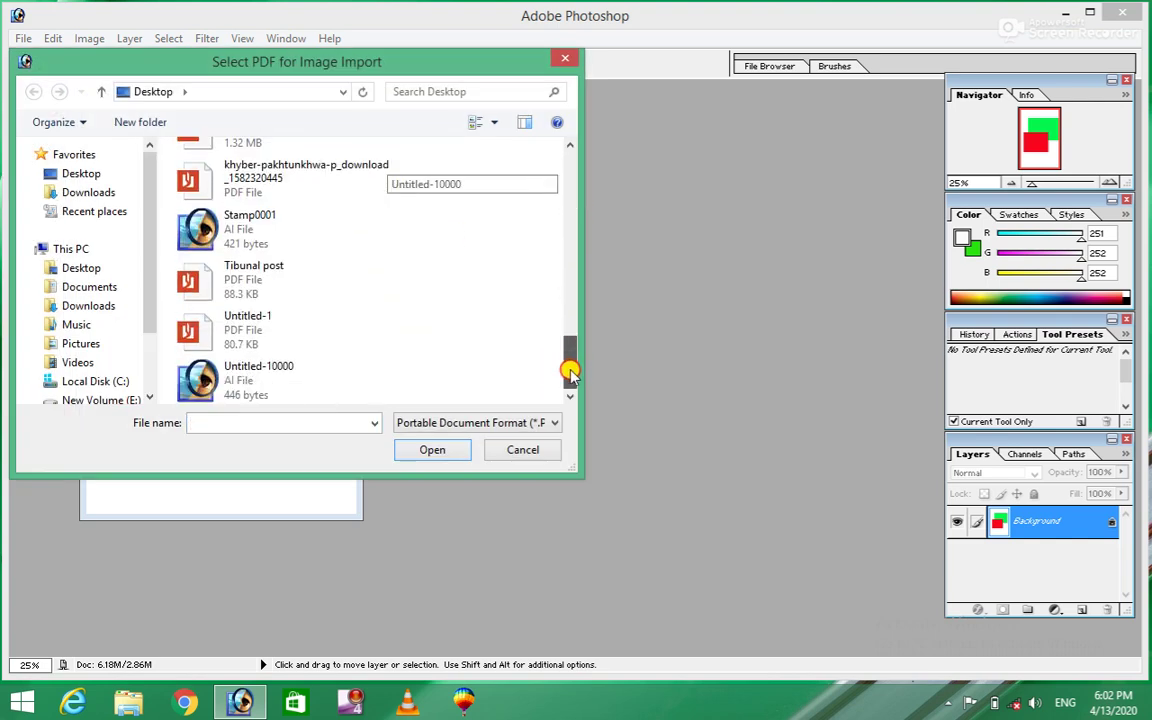
pyautogui.click(296, 385)
pyautogui.click(452, 450)
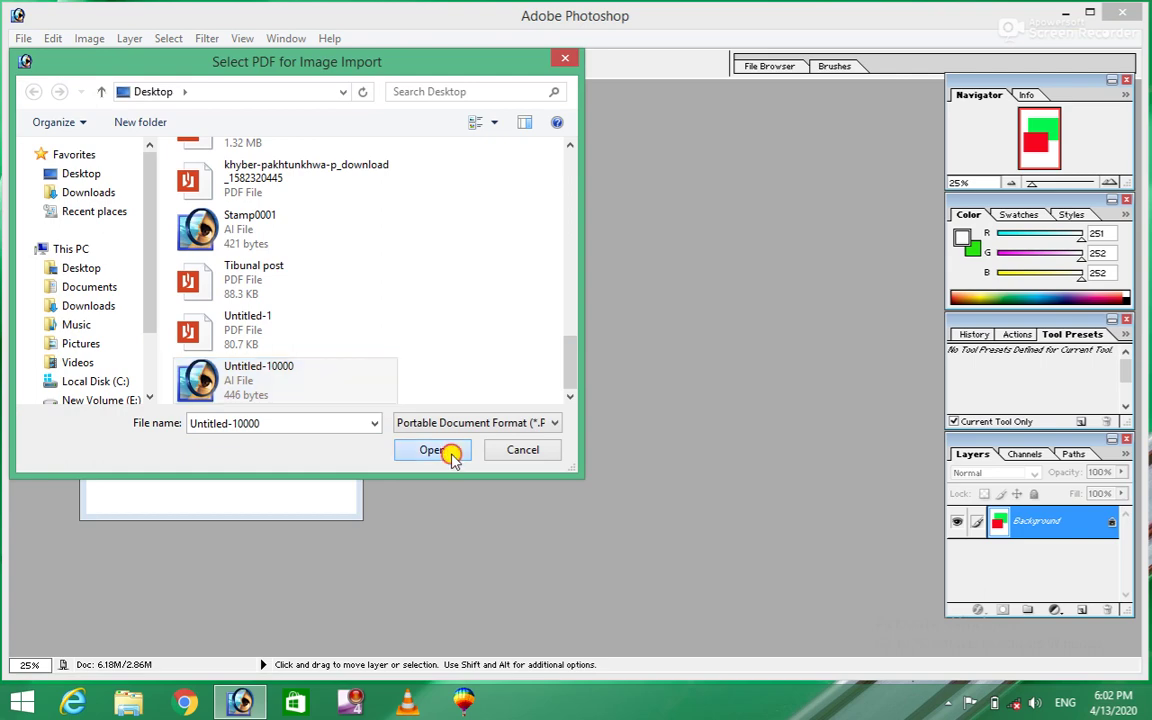
pyautogui.click(545, 397)
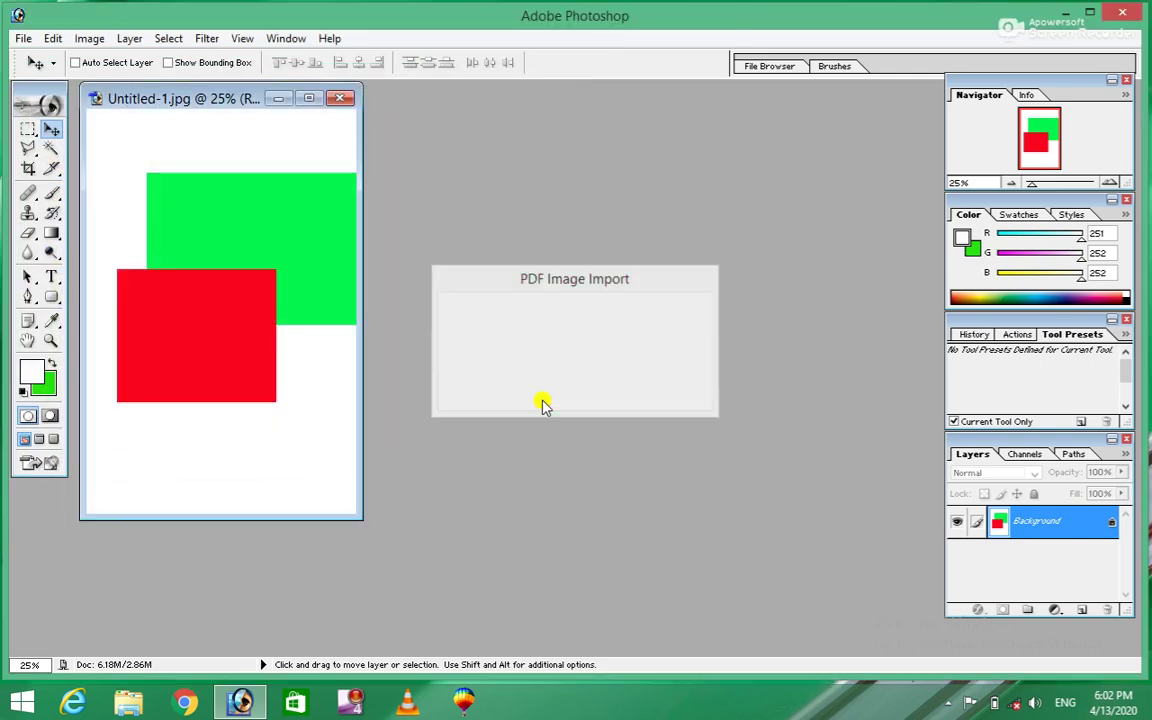
pyautogui.click(30, 38)
pyautogui.moveTo(57, 296)
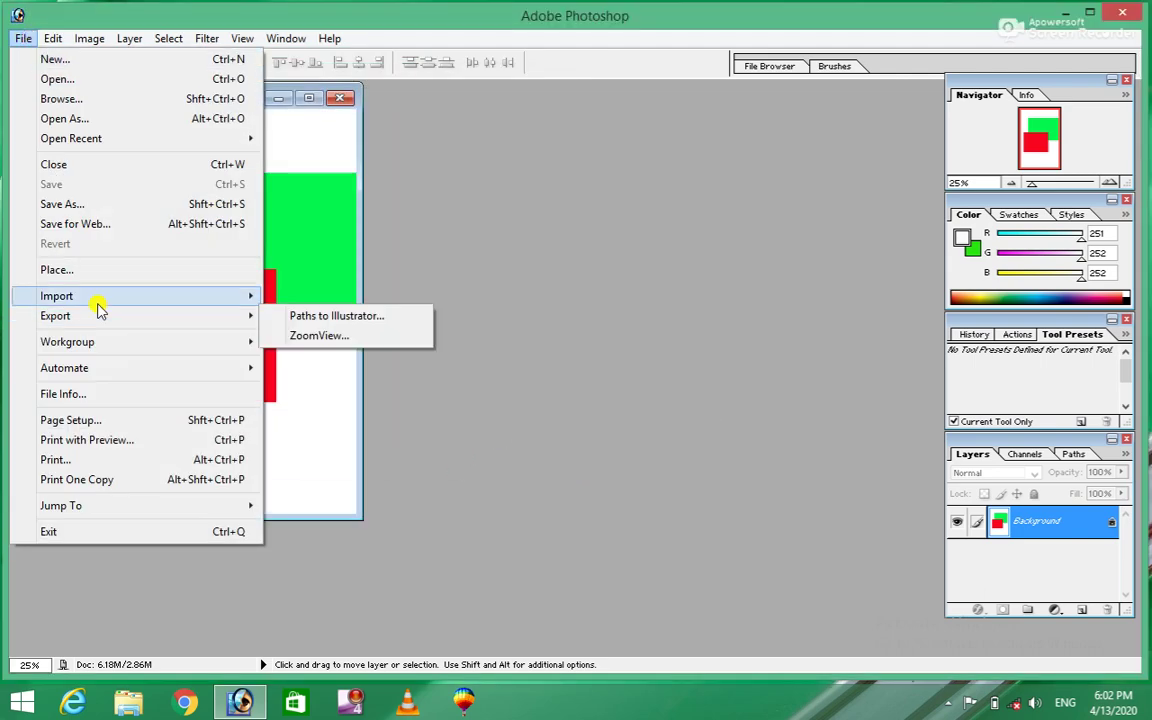
pyautogui.click(307, 297)
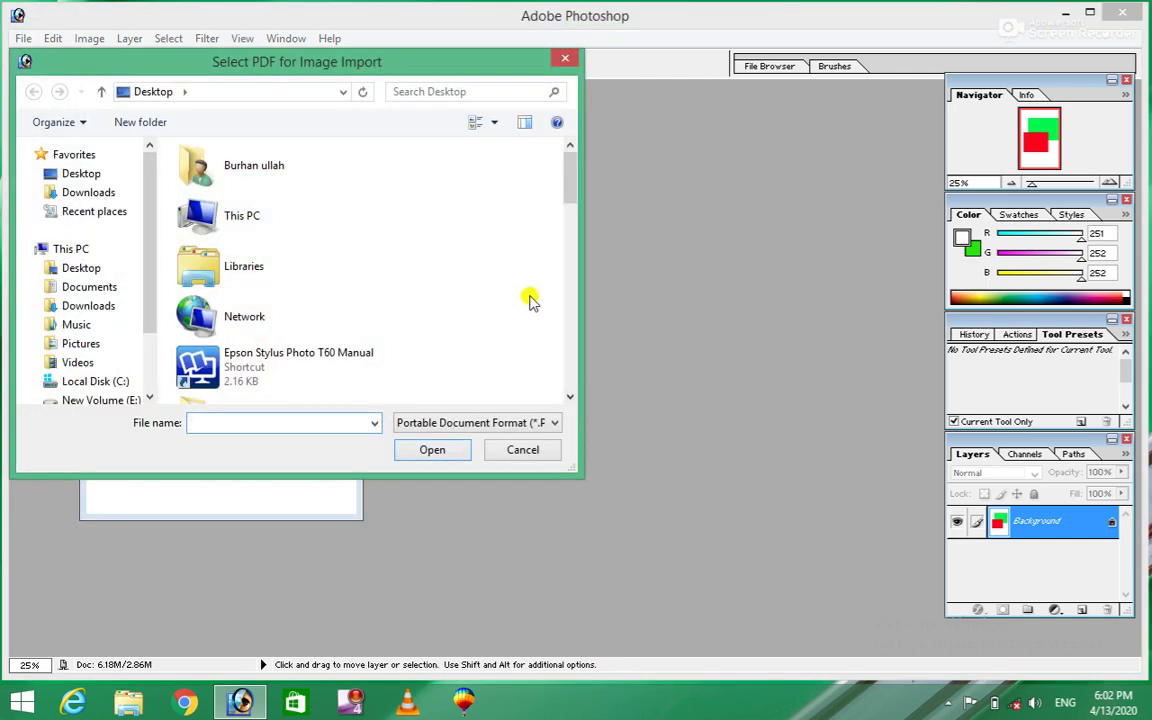
pyautogui.moveTo(567, 178); pyautogui.dragTo(580, 365)
pyautogui.click(240, 291)
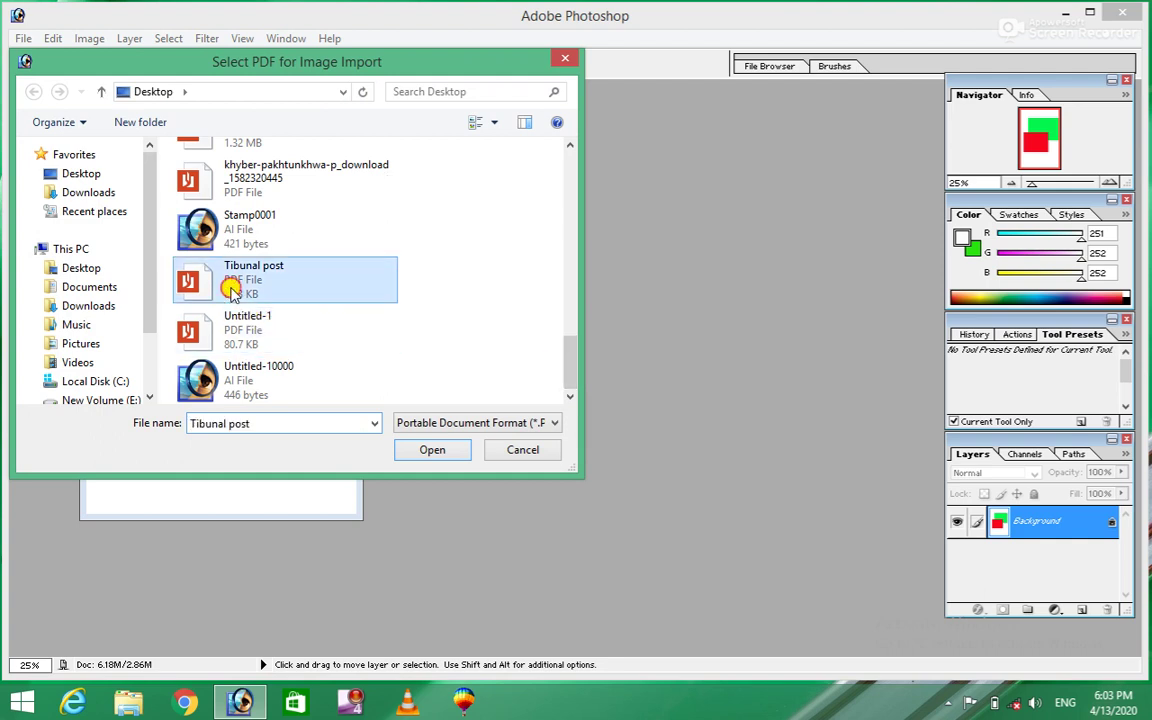
pyautogui.click(410, 449)
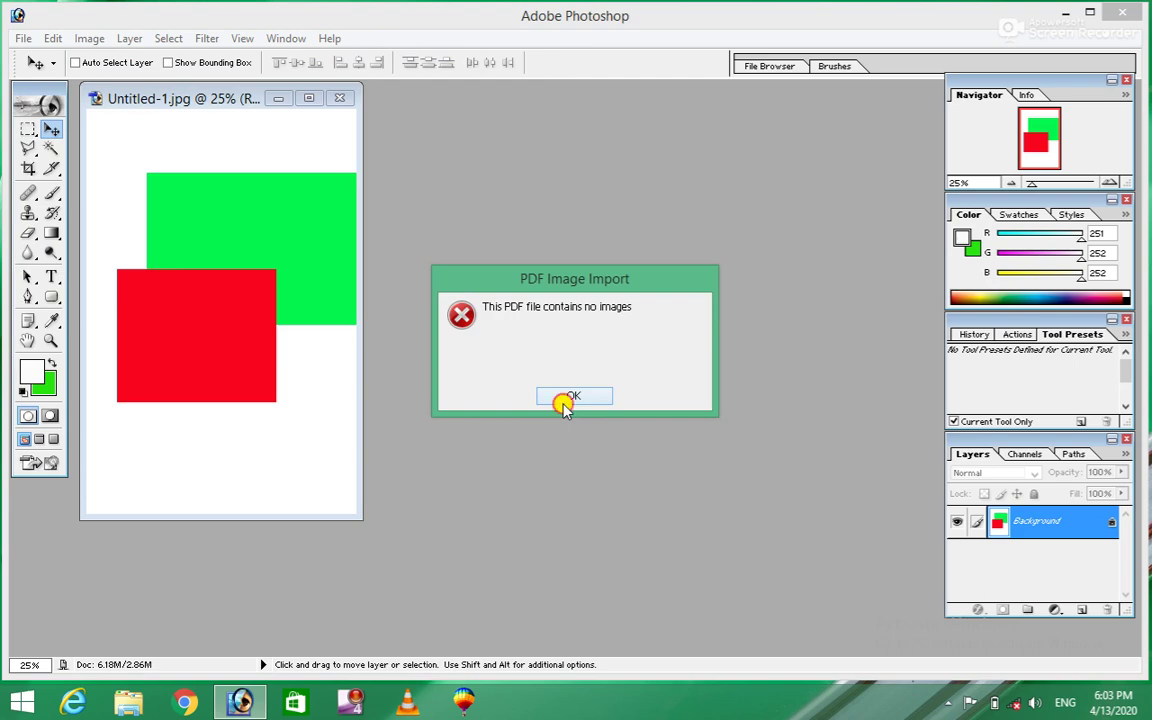
pyautogui.click(570, 396)
# Import the Untitled-1 PDF image and position its window beside Untitled-1.jpg
pyautogui.click(23, 38)
pyautogui.moveTo(57, 296)
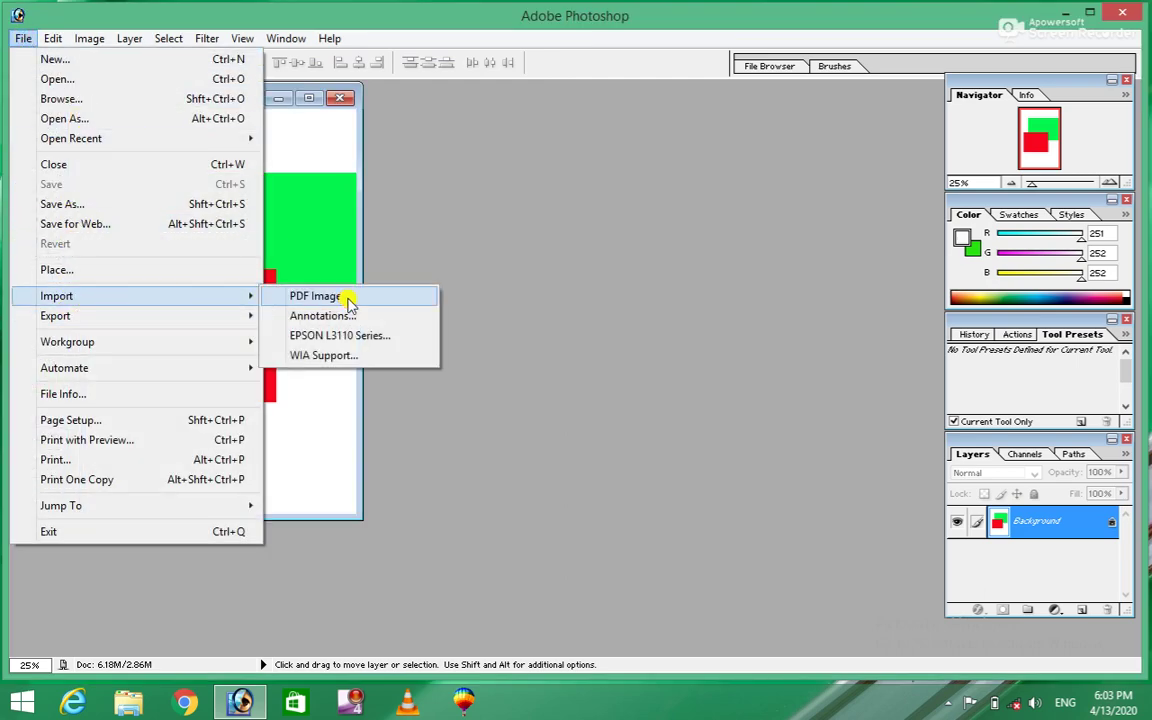
pyautogui.click(349, 299)
pyautogui.moveTo(567, 170); pyautogui.dragTo(592, 360)
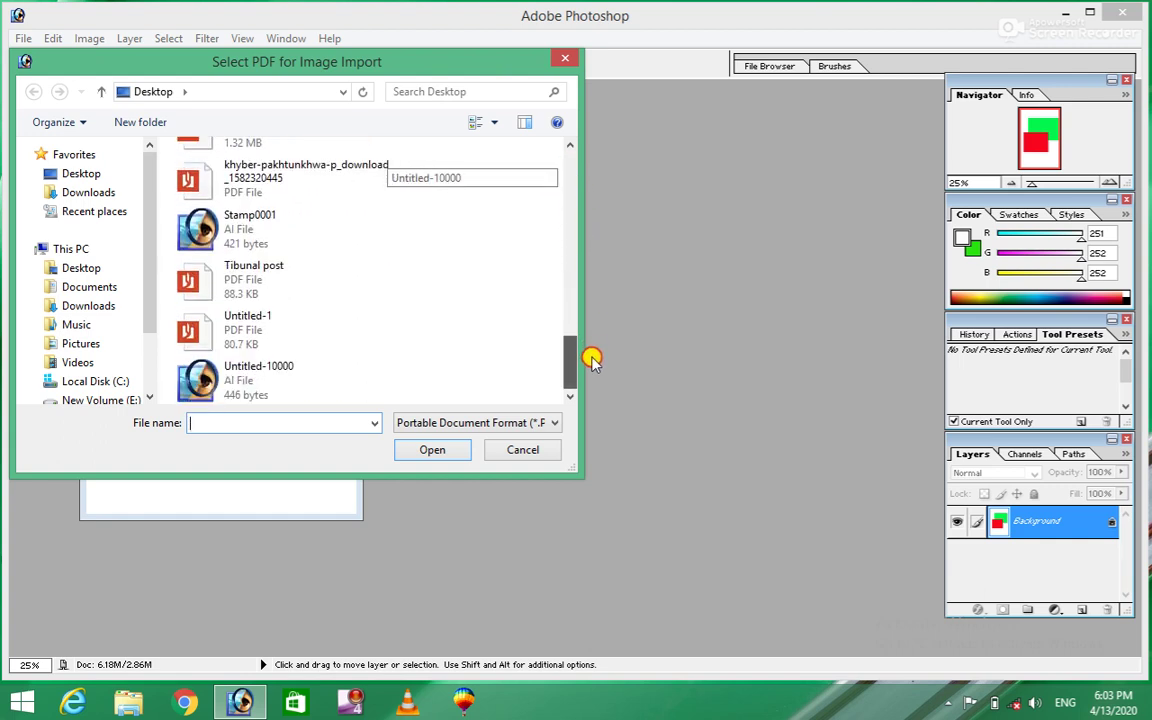
pyautogui.click(250, 345)
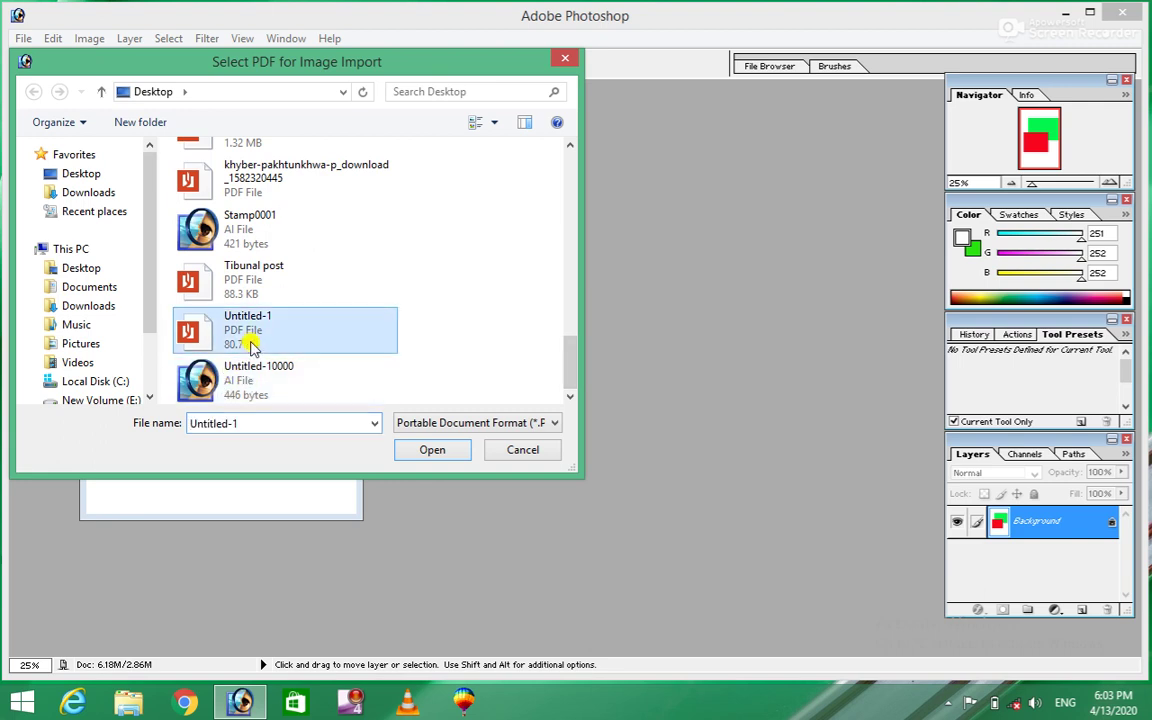
pyautogui.click(432, 452)
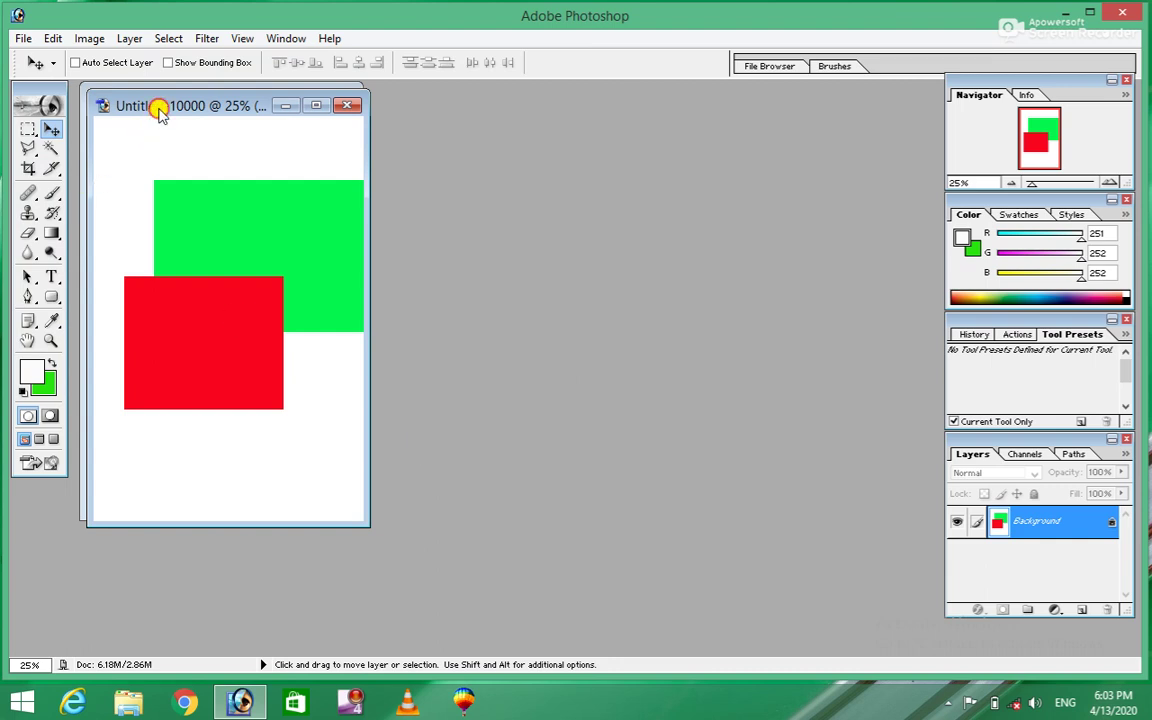
pyautogui.moveTo(160, 112); pyautogui.dragTo(505, 113)
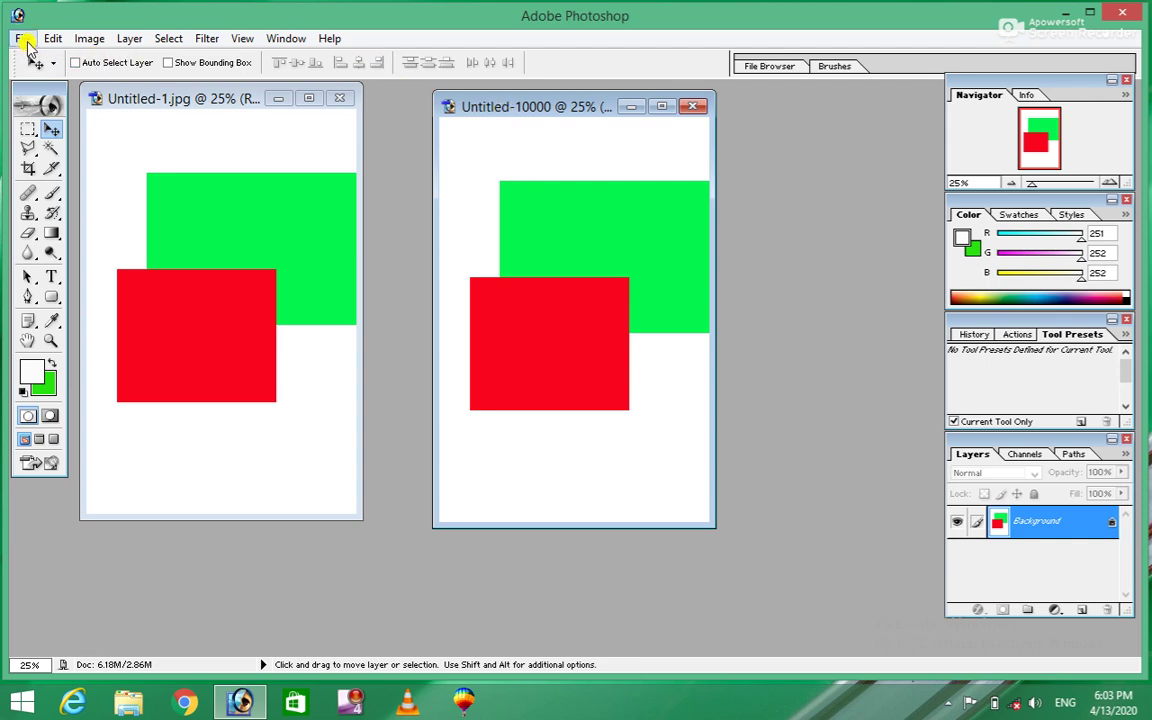
# Export the paths to Illustrator as 1234 (*.ai) on the Desktop
pyautogui.click(24, 38)
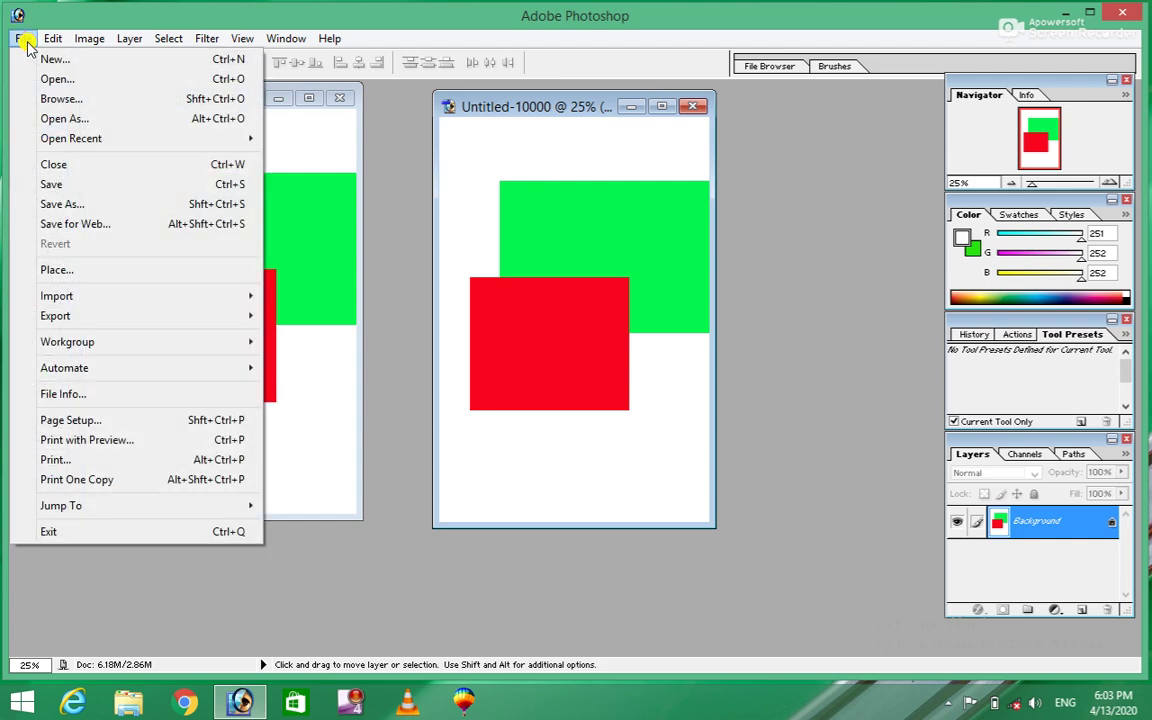
pyautogui.click(538, 191)
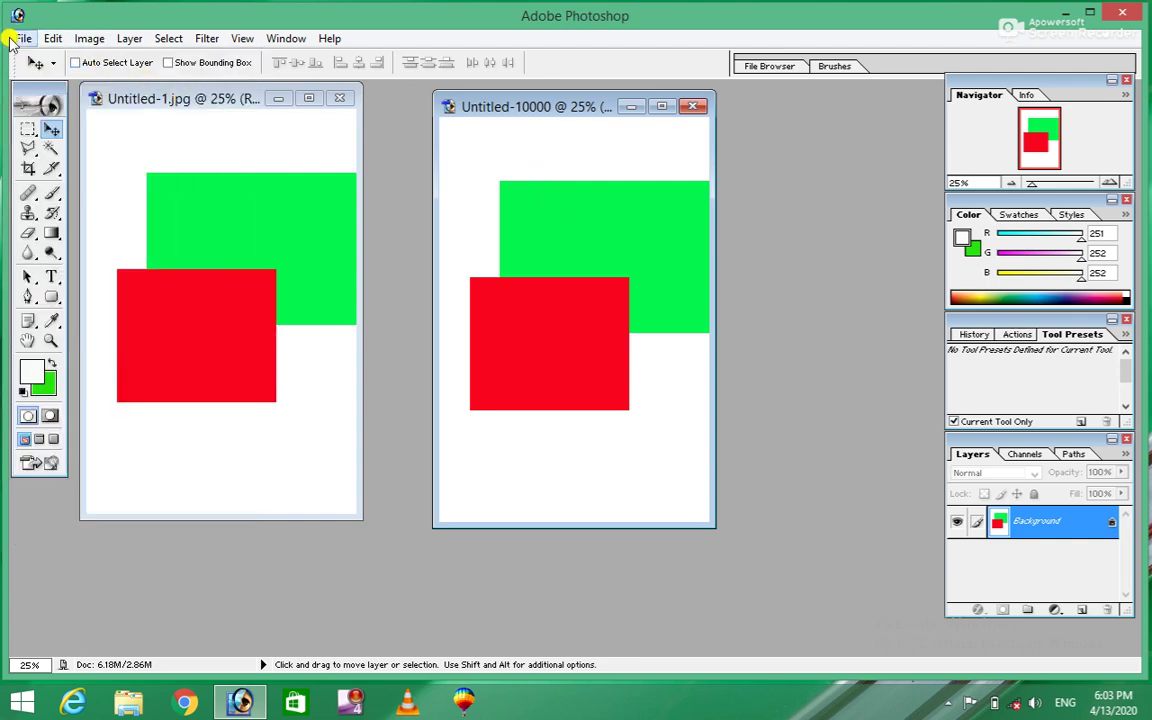
pyautogui.click(22, 38)
pyautogui.moveTo(56, 316)
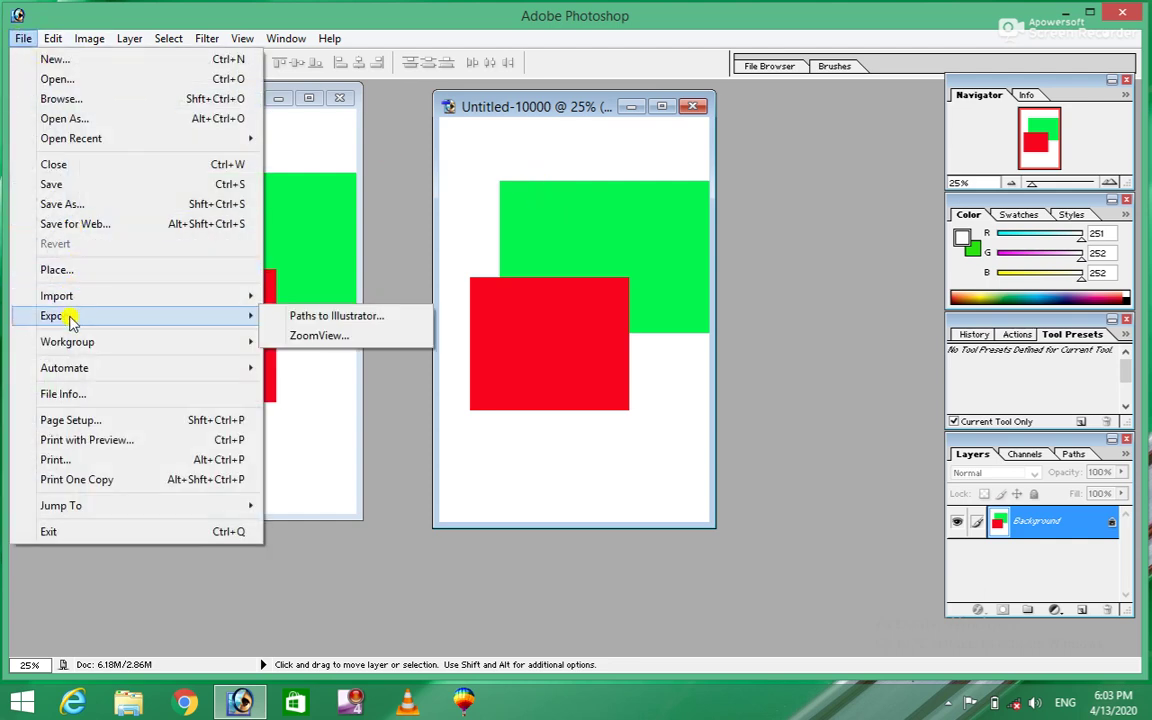
pyautogui.click(300, 316)
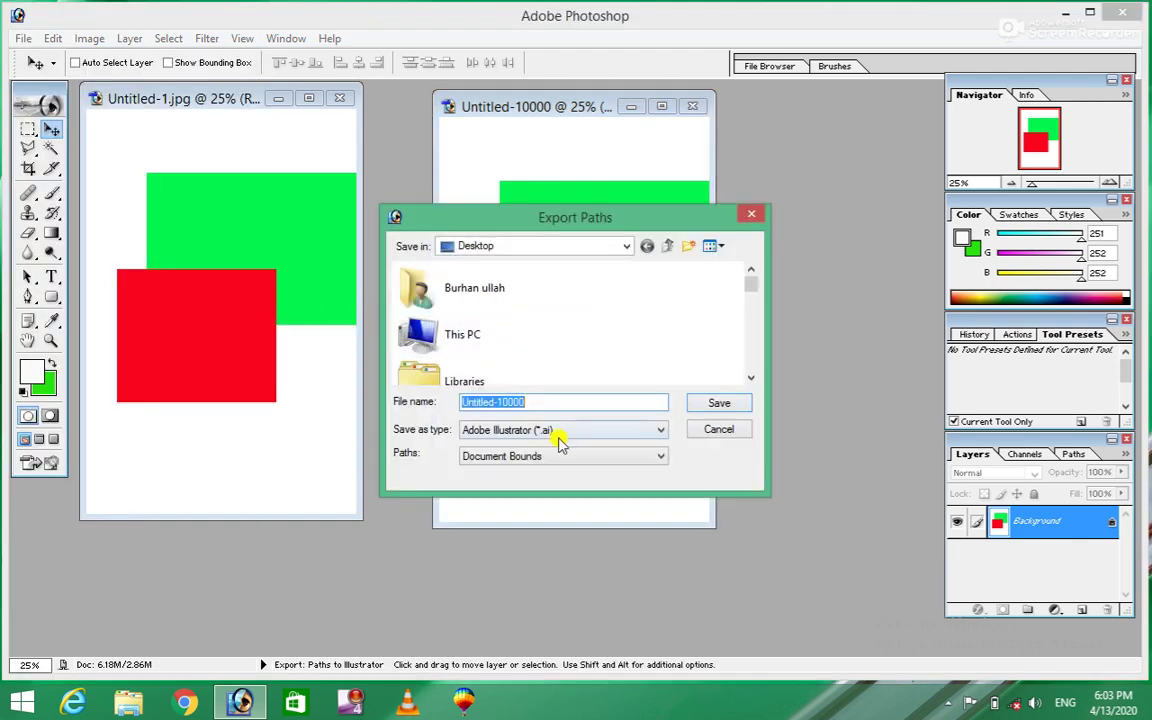
pyautogui.click(560, 401)
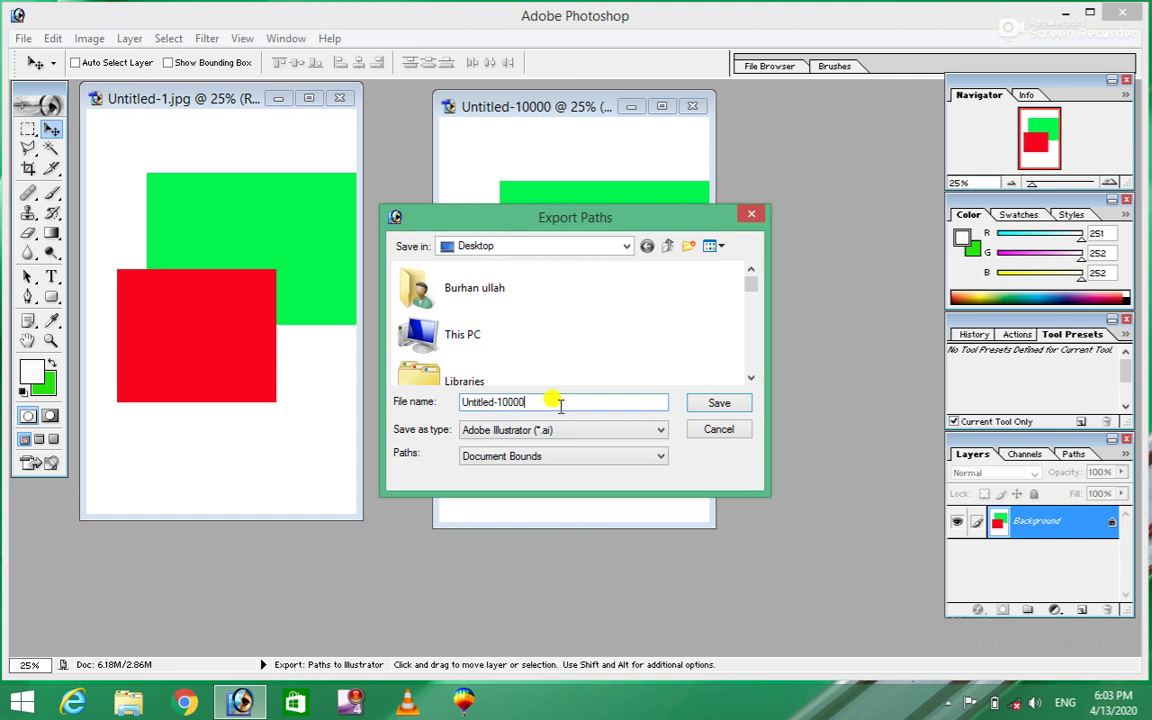
pyautogui.press('BackSpace')
pyautogui.press('BackSpace')
pyautogui.press('BackSpace')
pyautogui.press('BackSpace')
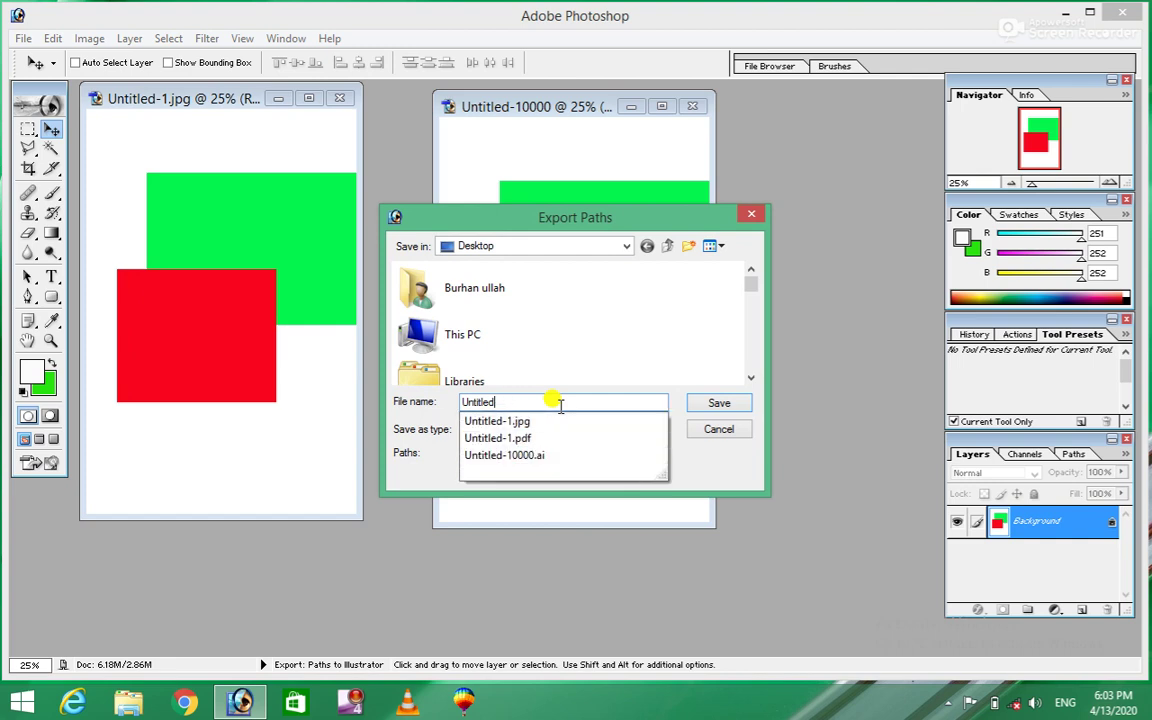
pyautogui.press('BackSpace')
pyautogui.press('BackSpace')
pyautogui.press('BackSpace')
pyautogui.write('1234')
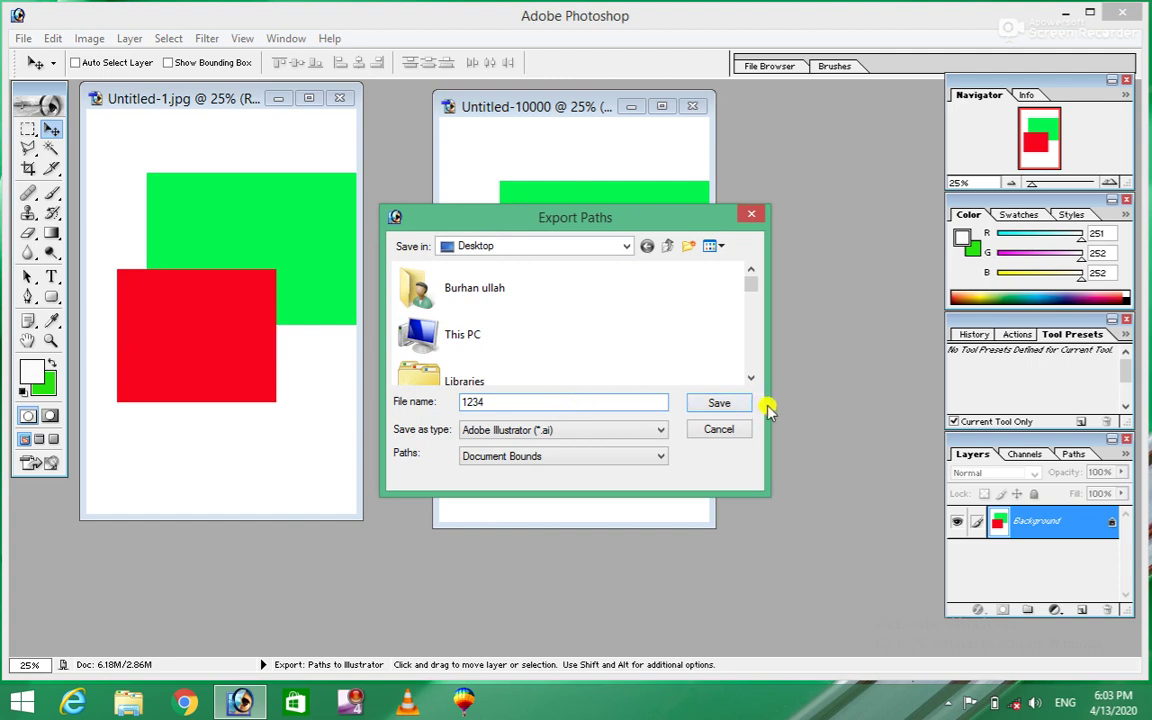
pyautogui.click(716, 404)
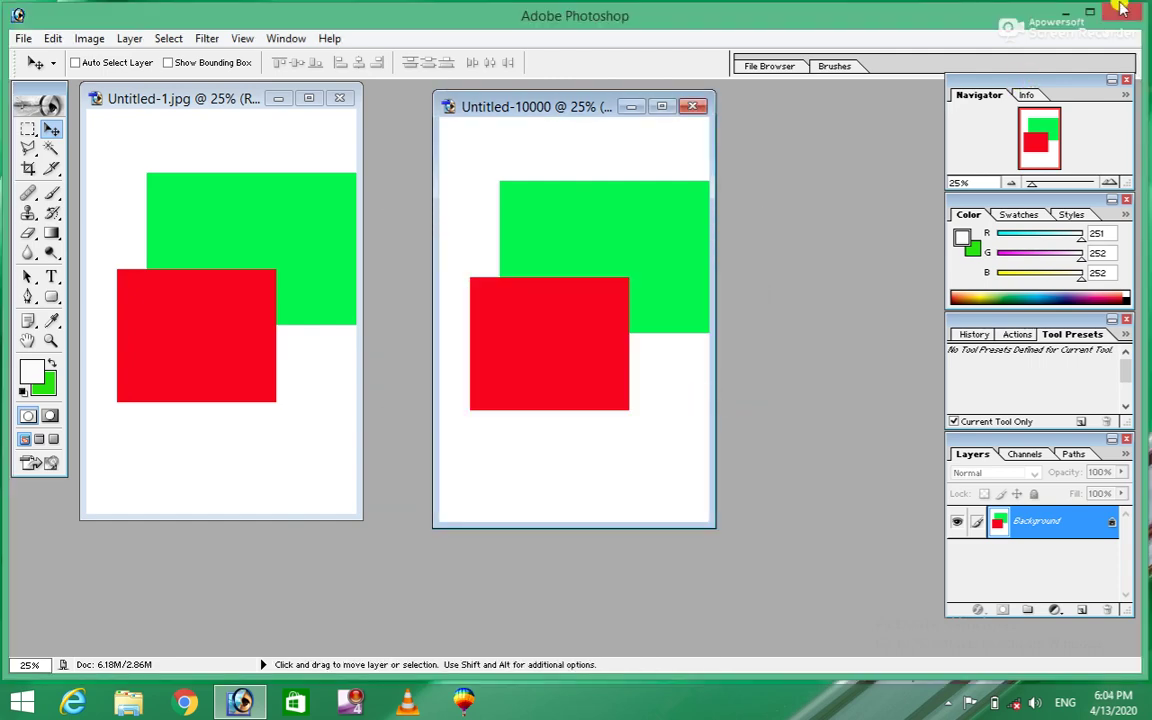
pyautogui.click(1063, 12)
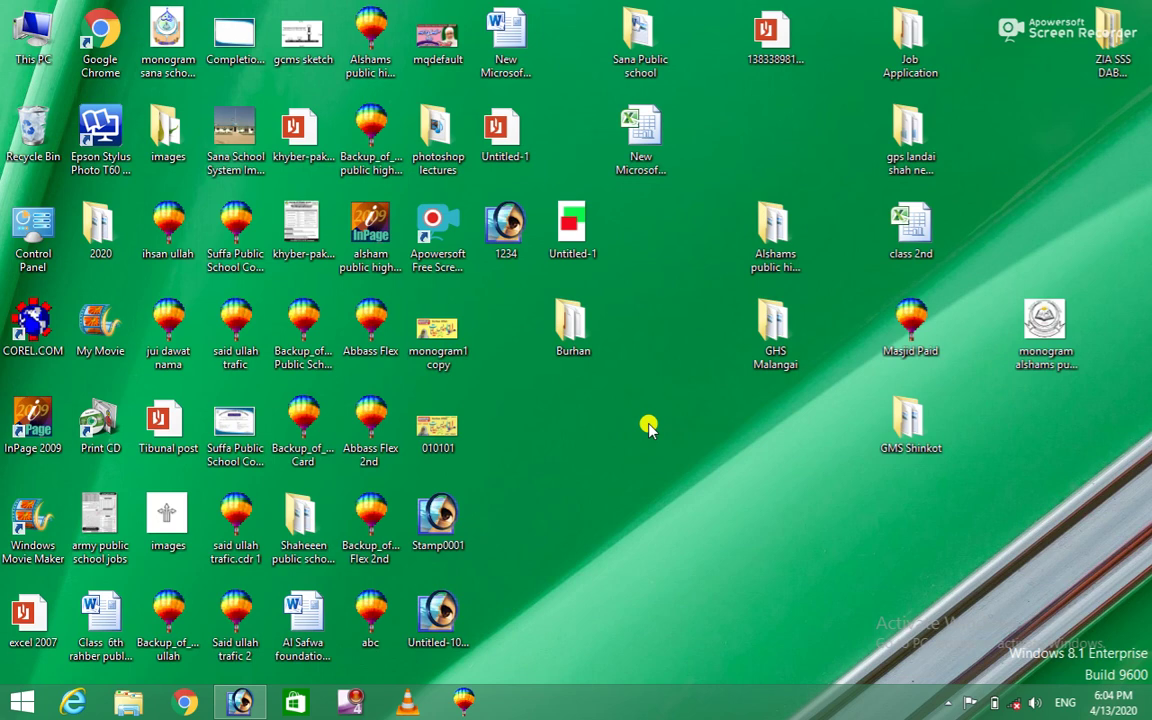
# Open 1234 from the desktop at the default 72 ppi rasterize settings, then minimize Photoshop
pyautogui.click(497, 240)
pyautogui.doubleClick(497, 240)
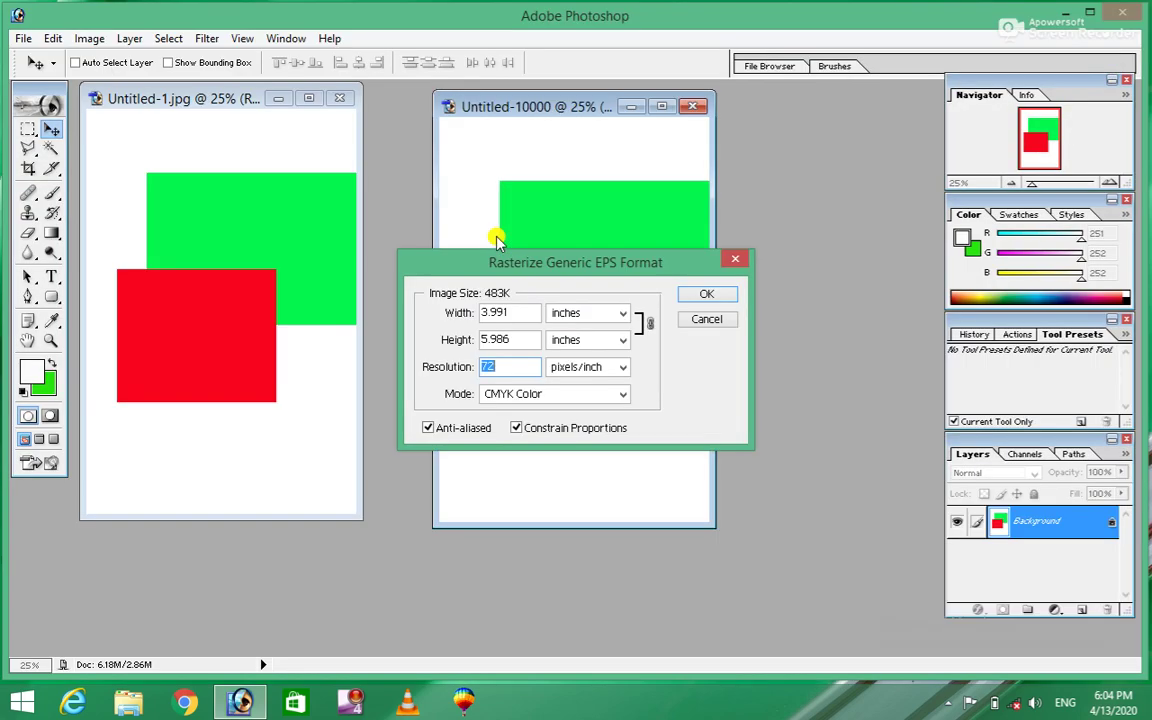
pyautogui.click(738, 261)
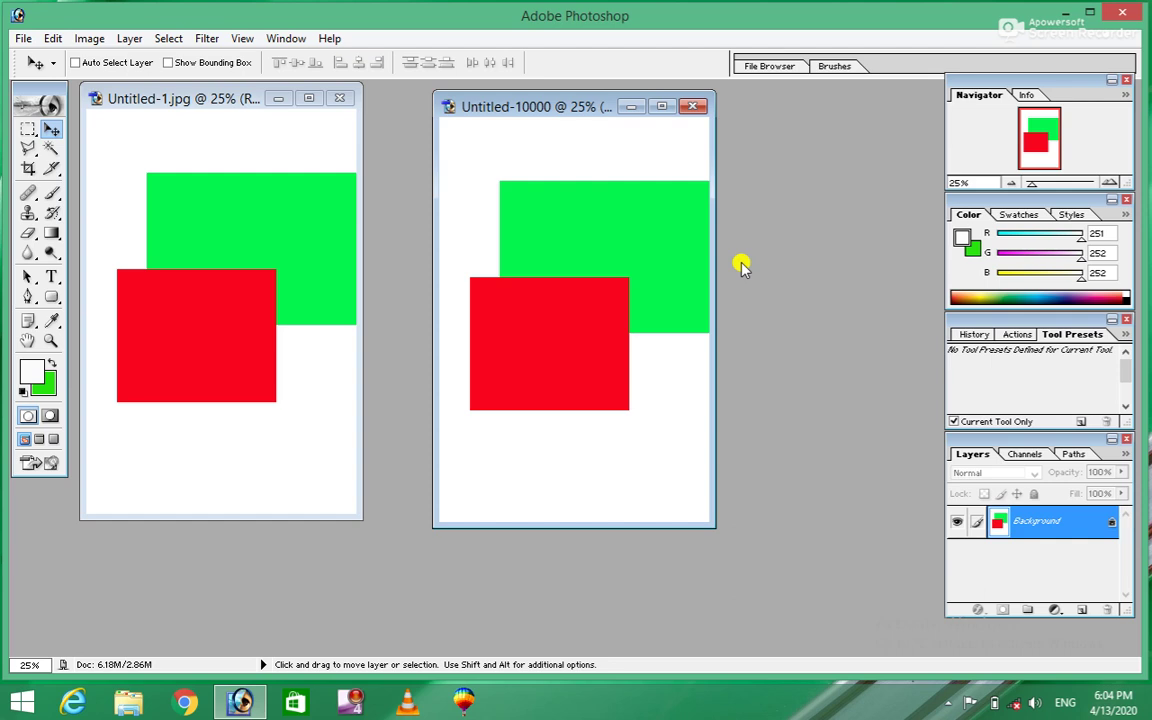
pyautogui.click(1064, 15)
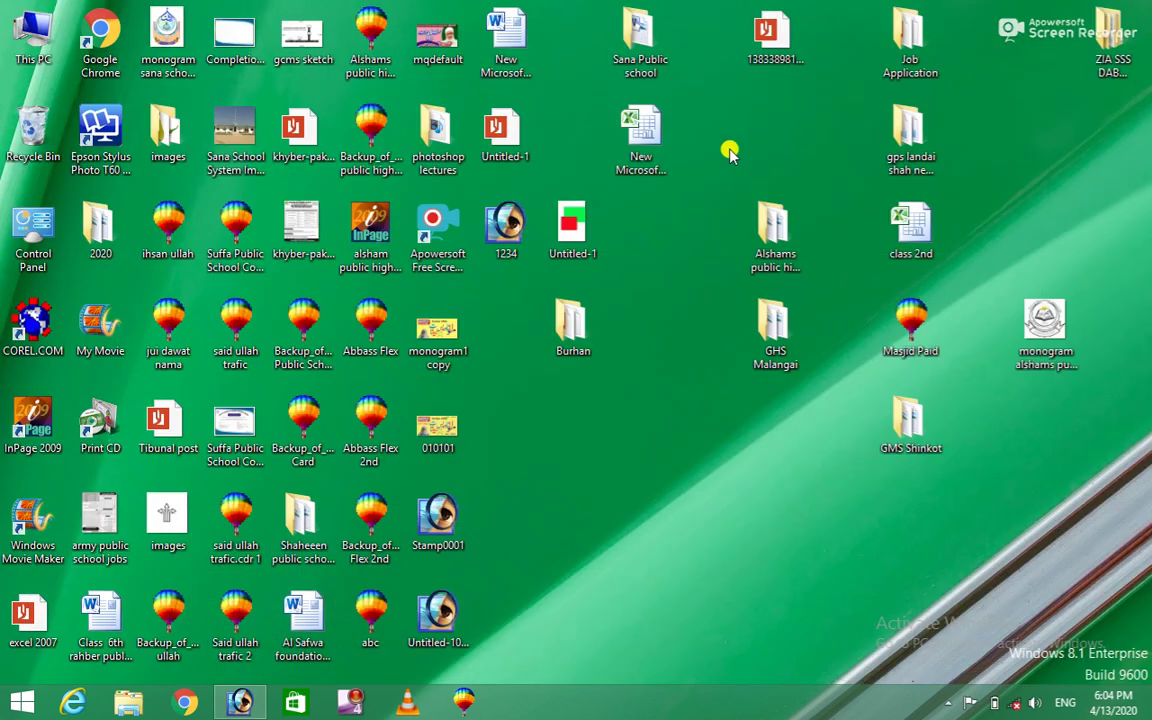
# Browse to F:\Work folder\CDR JPGE FILE\CDR Net Backgrounds in File Explorer
pyautogui.doubleClick(32, 38)
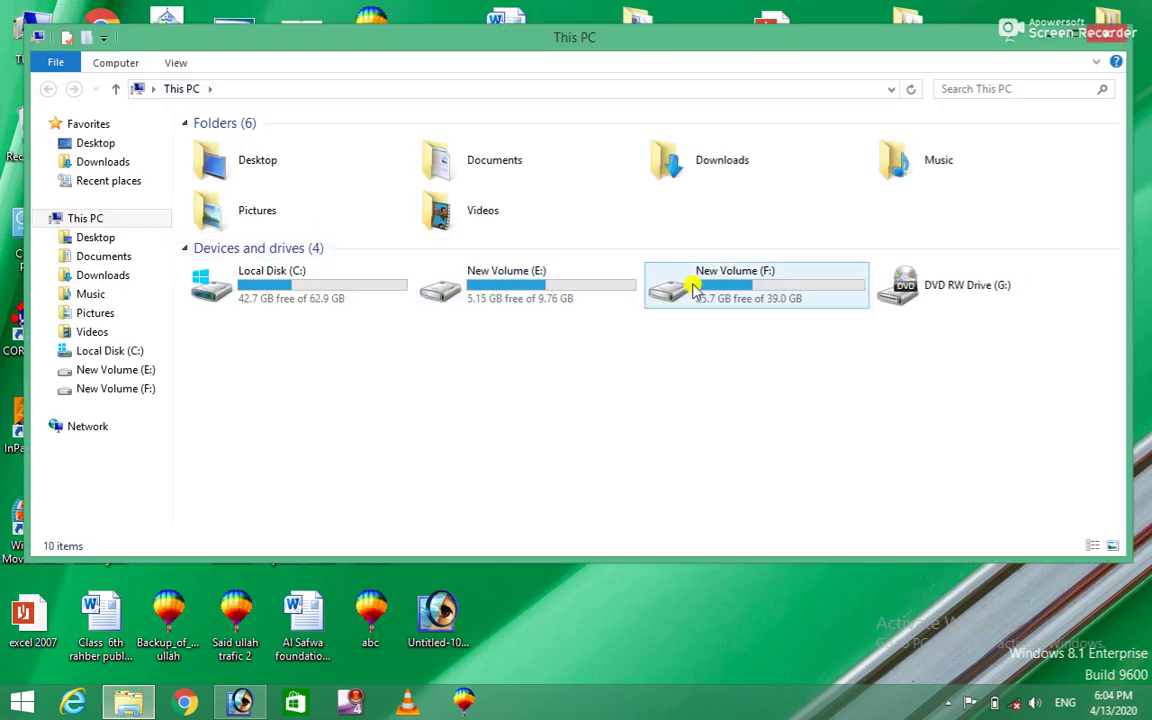
pyautogui.doubleClick(640, 256)
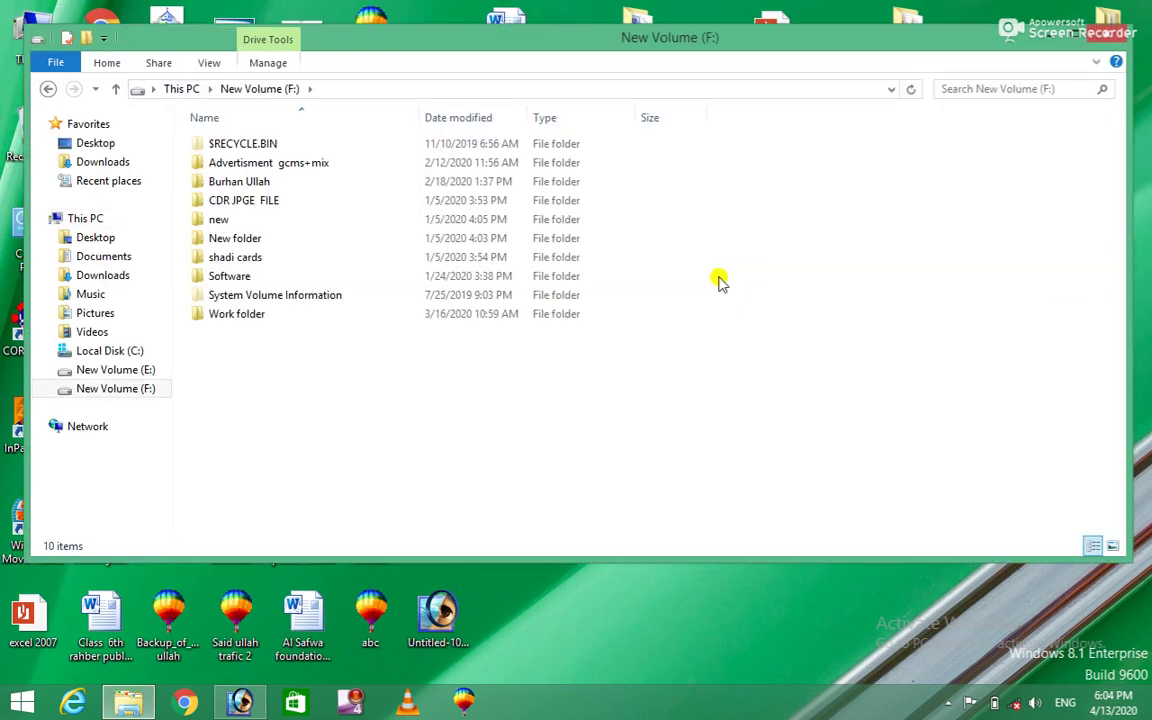
pyautogui.click(220, 204)
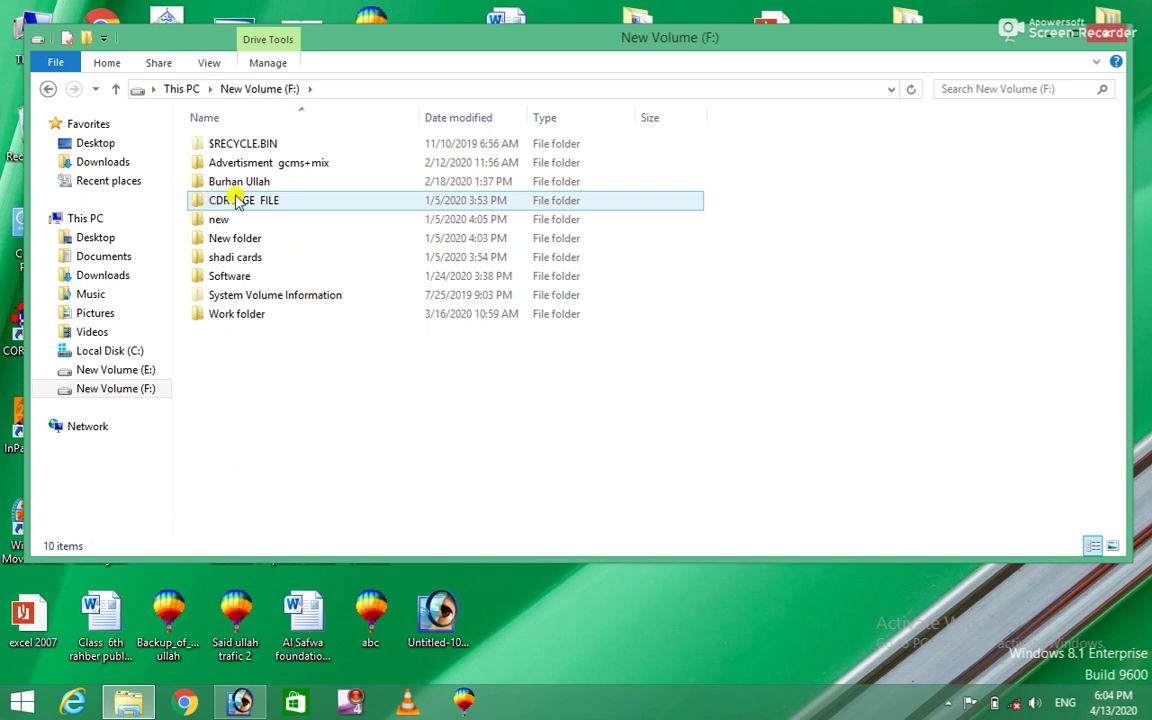
pyautogui.doubleClick(240, 200)
pyautogui.doubleClick(234, 144)
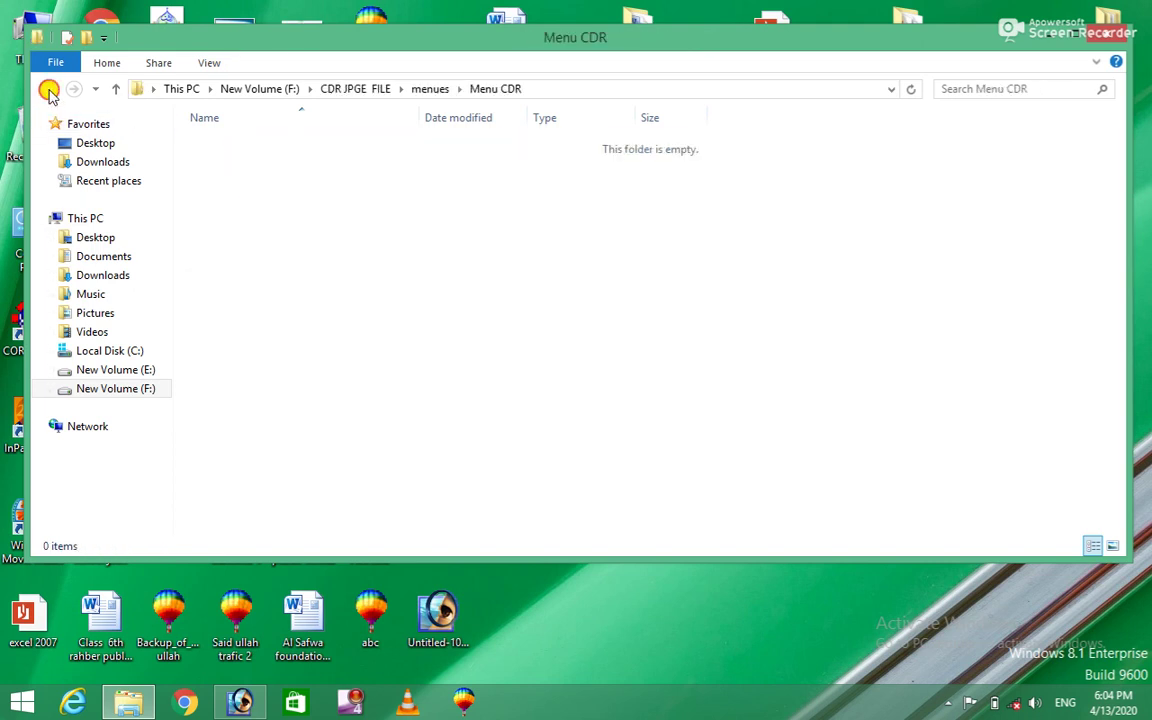
pyautogui.doubleClick(48, 90)
pyautogui.click(48, 90)
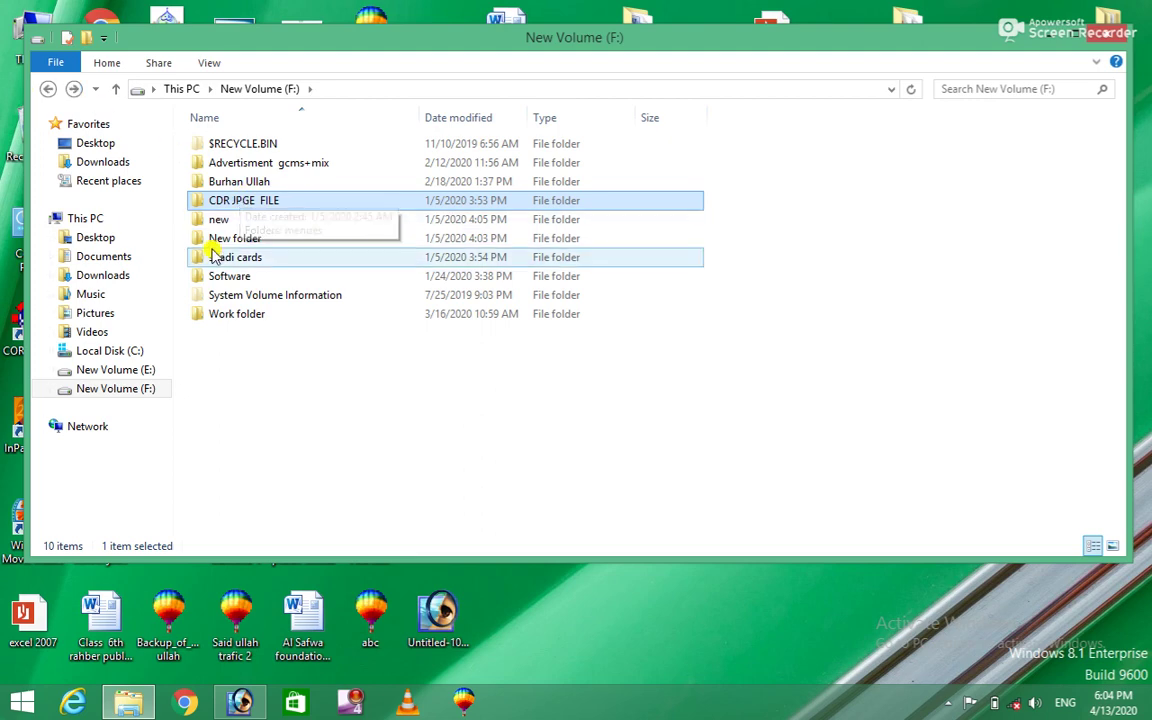
pyautogui.doubleClick(231, 316)
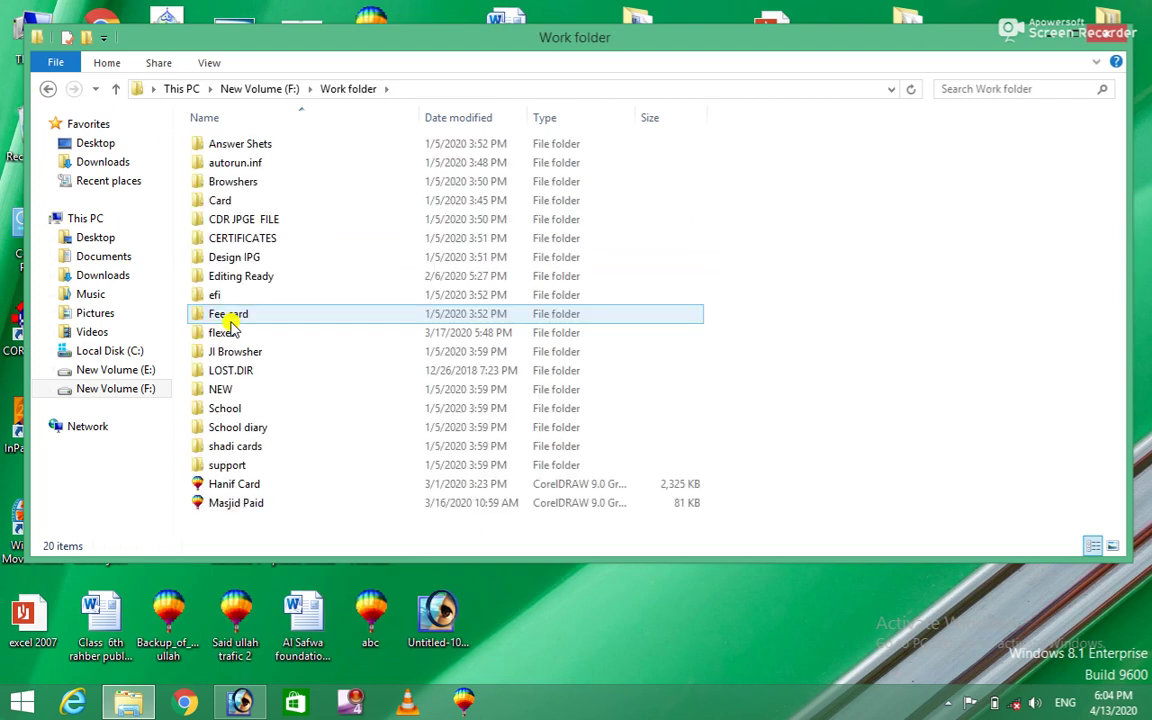
pyautogui.doubleClick(237, 219)
pyautogui.doubleClick(270, 147)
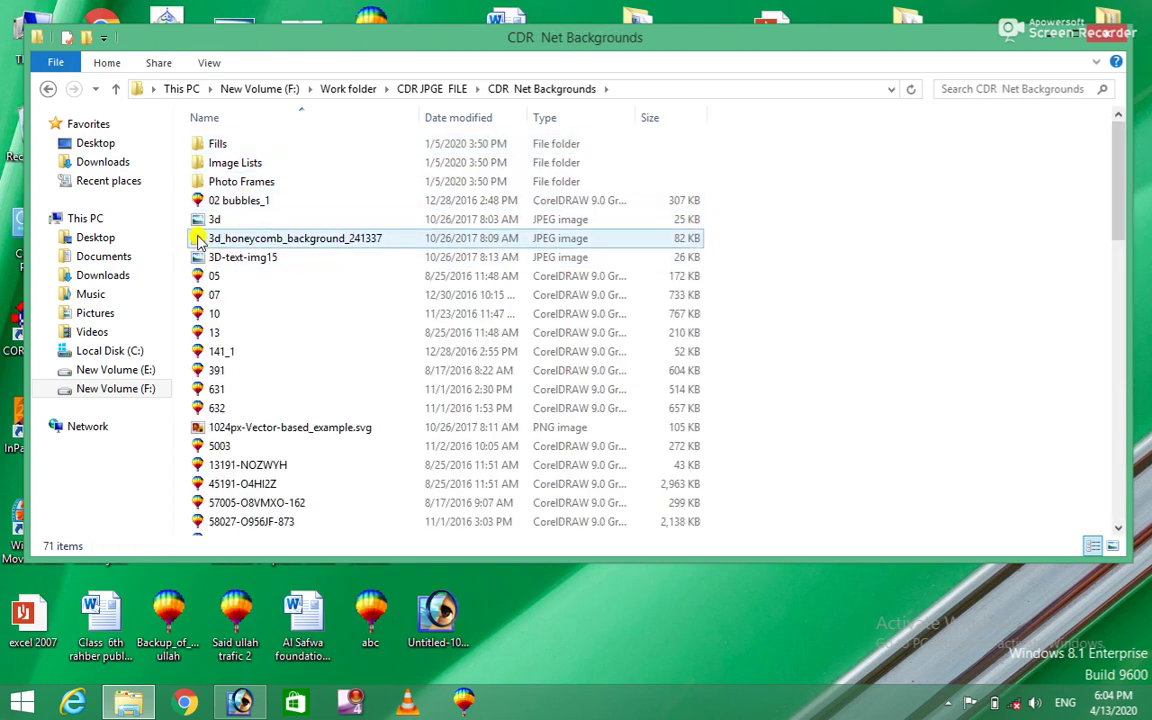
# Preview 3d_honeycomb_background_241337, close the viewer, and return to Photoshop
pyautogui.click(199, 239)
pyautogui.doubleClick(199, 239)
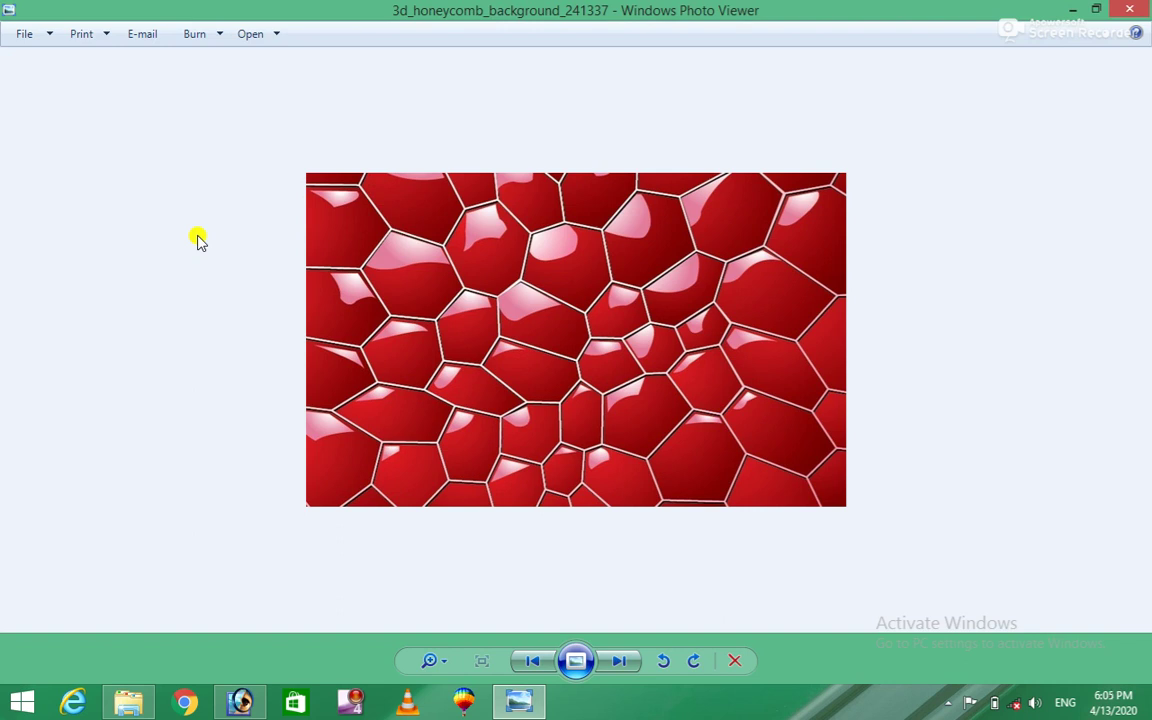
pyautogui.click(1130, 9)
pyautogui.click(237, 702)
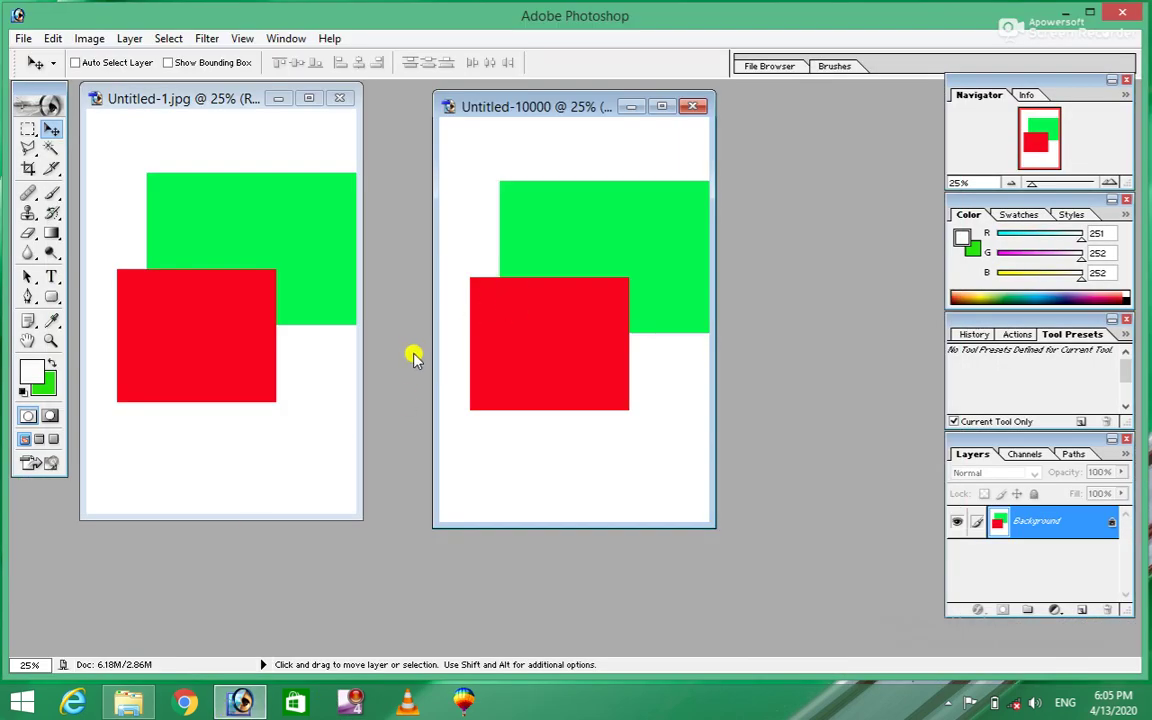
# Open Page Setup from the File menu
pyautogui.click(22, 38)
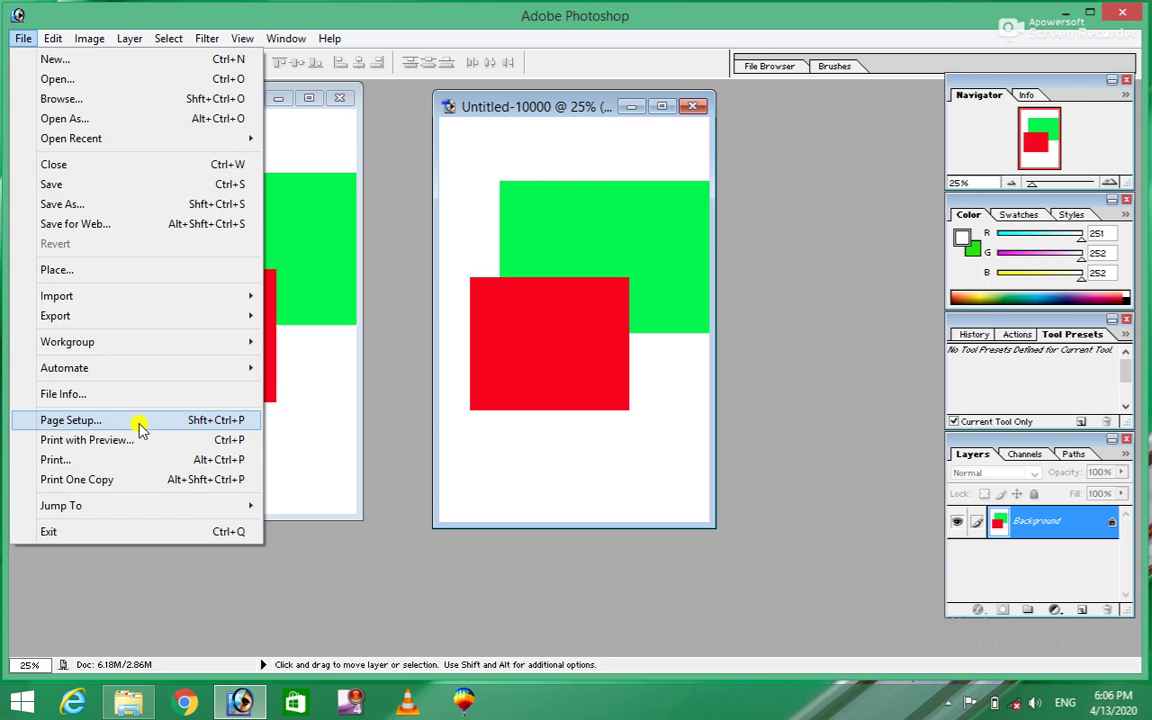
pyautogui.click(138, 427)
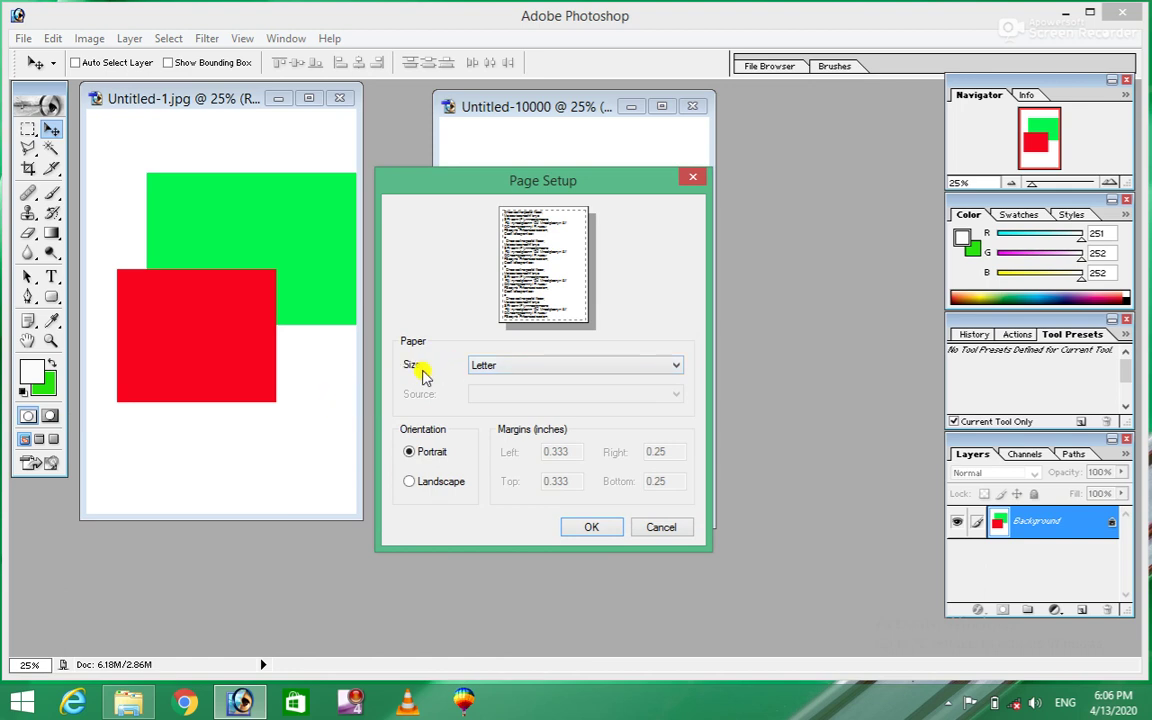
pyautogui.click(561, 370)
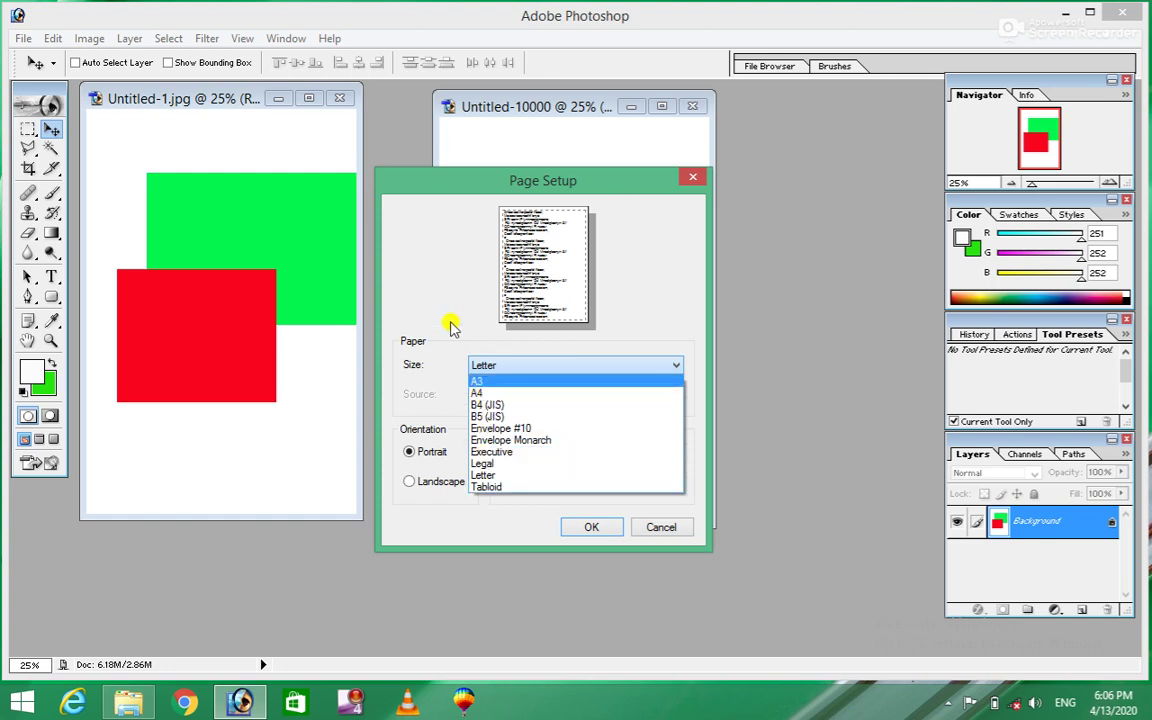
pyautogui.click(450, 283)
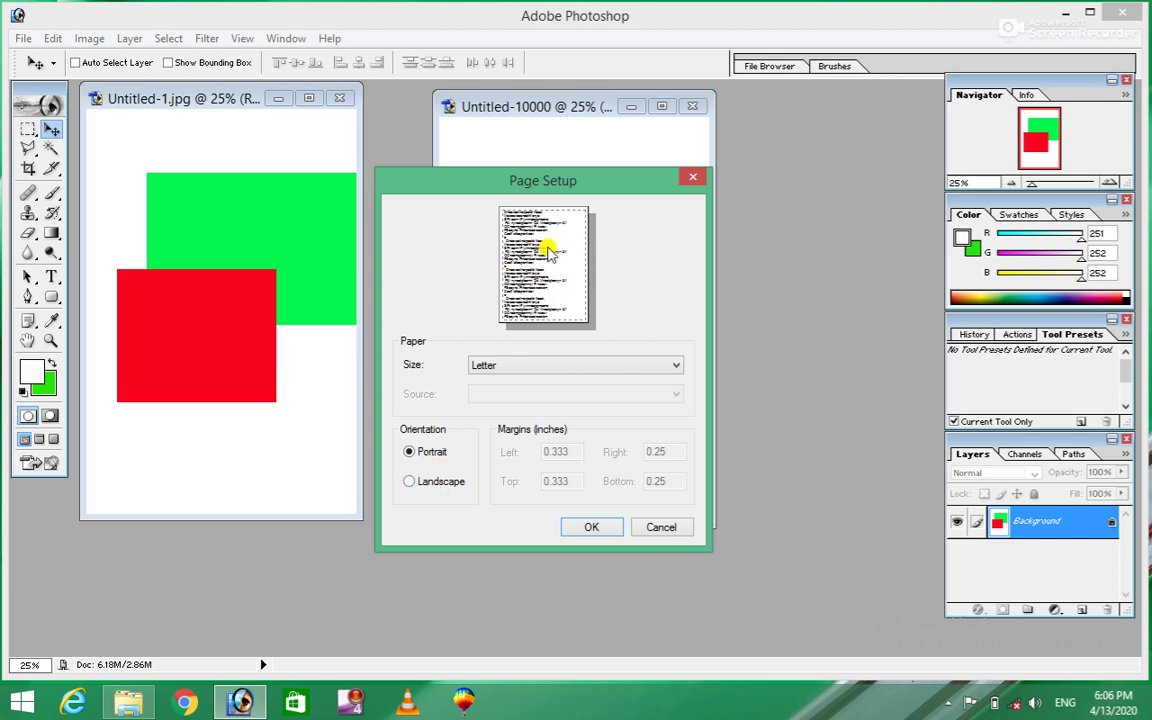
pyautogui.click(410, 483)
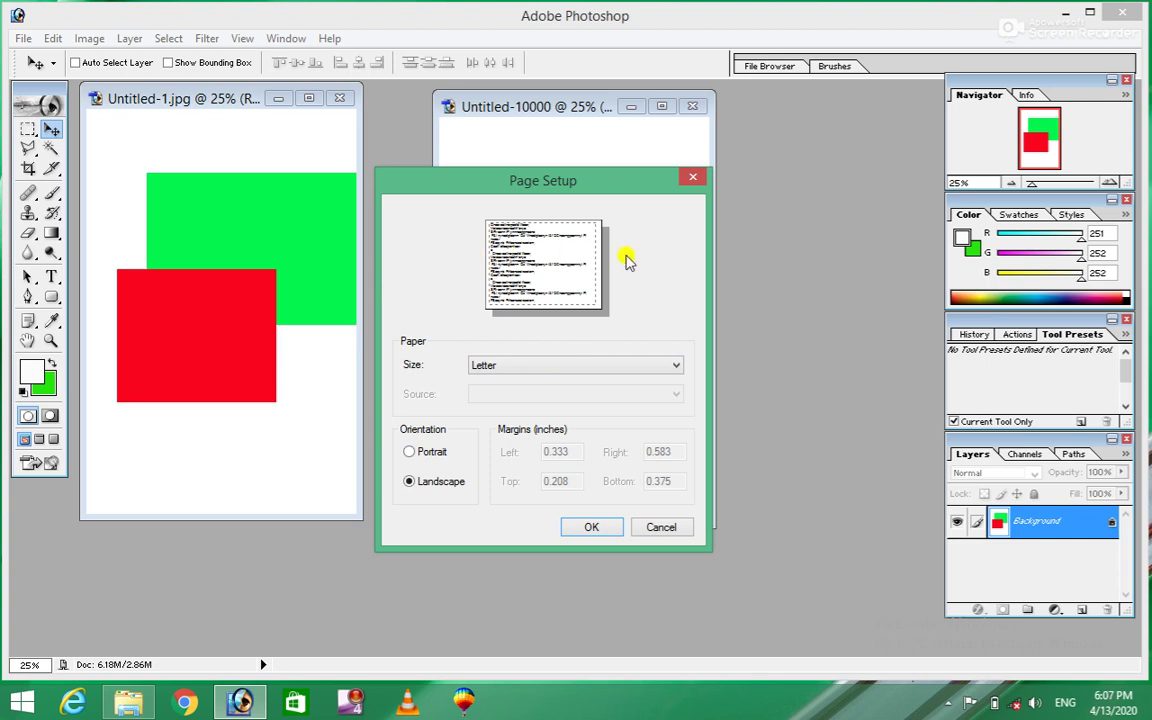
pyautogui.click(407, 453)
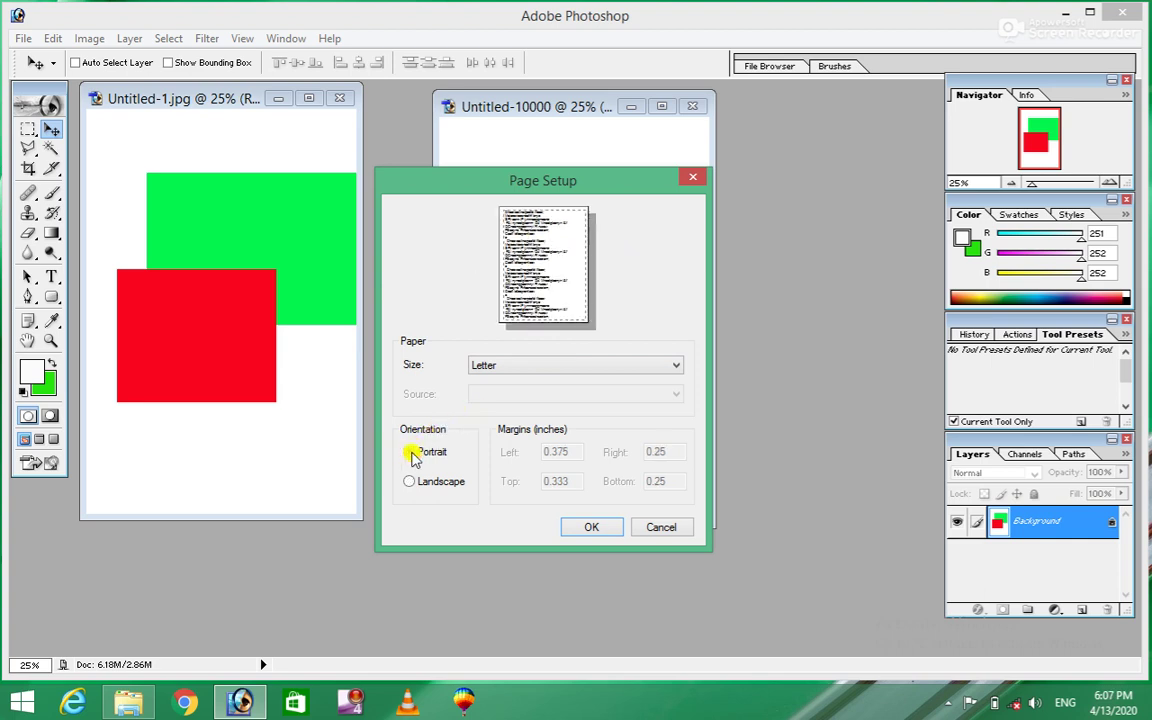
pyautogui.click(660, 527)
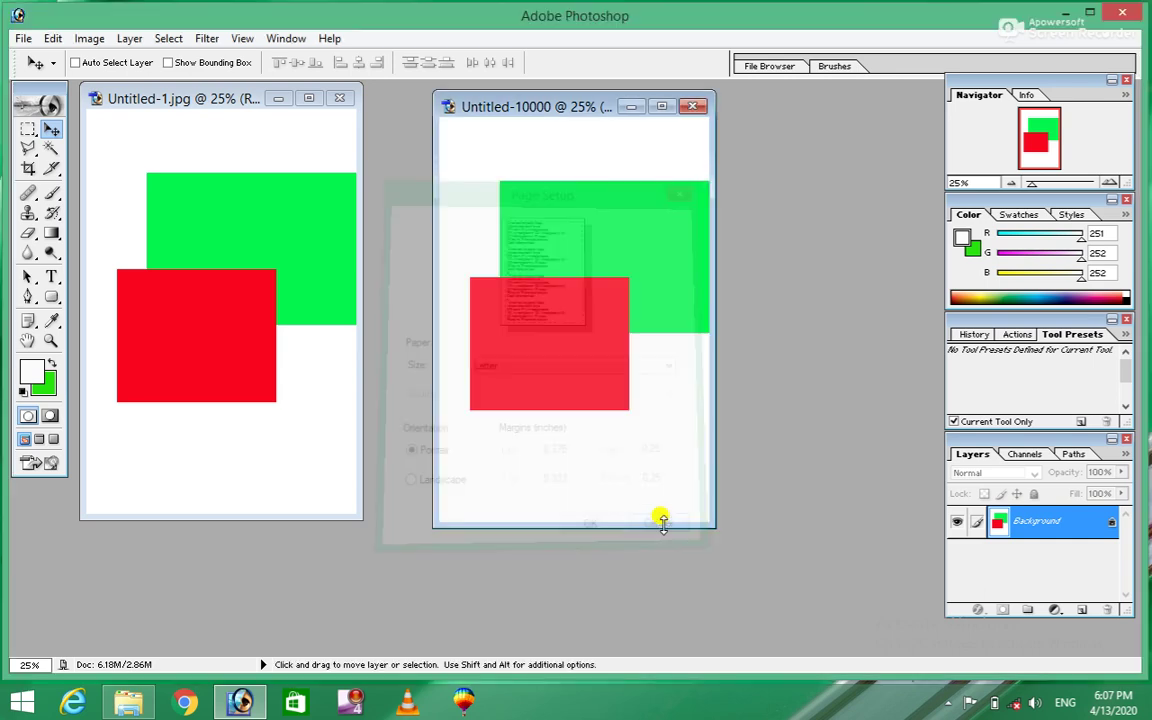
pyautogui.click(24, 38)
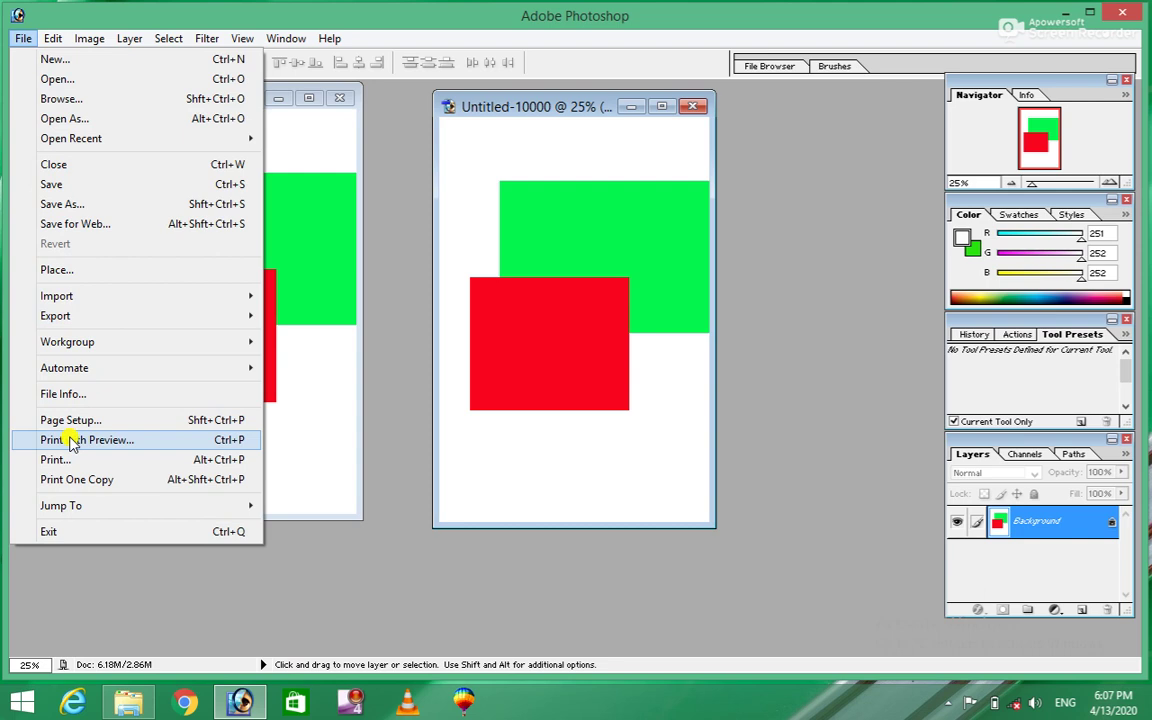
# In Print with Preview, edit the scaled print width and height, then continue to printer selection
pyautogui.click(72, 441)
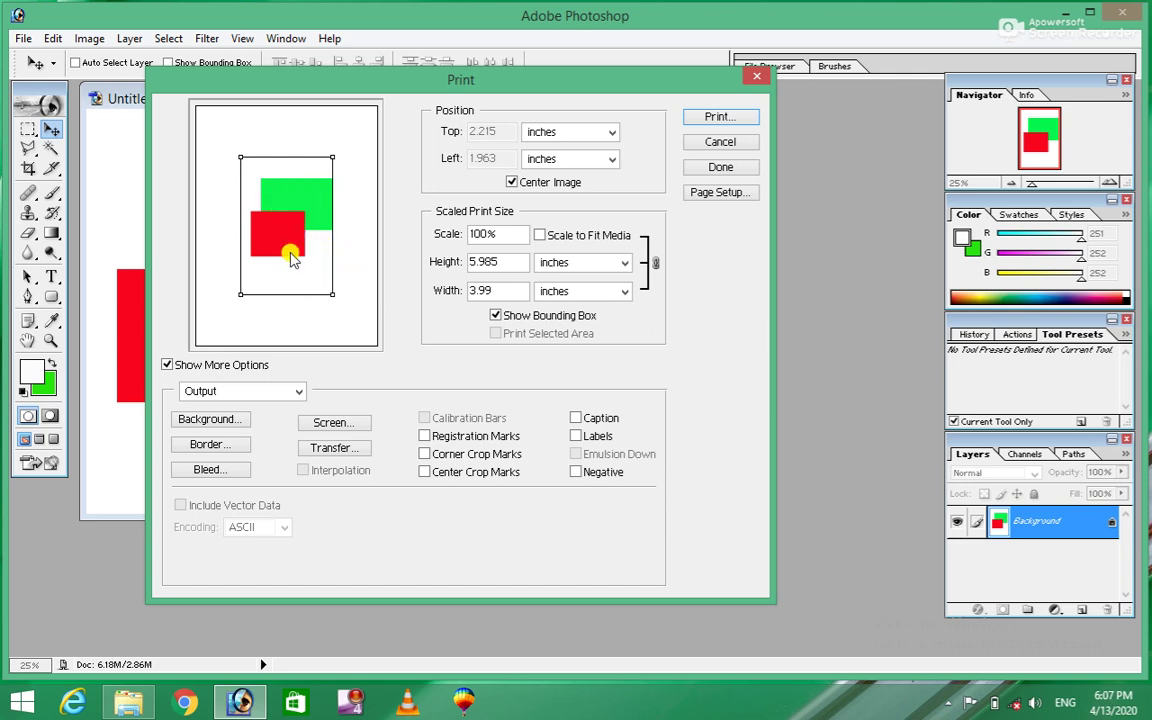
pyautogui.click(480, 290)
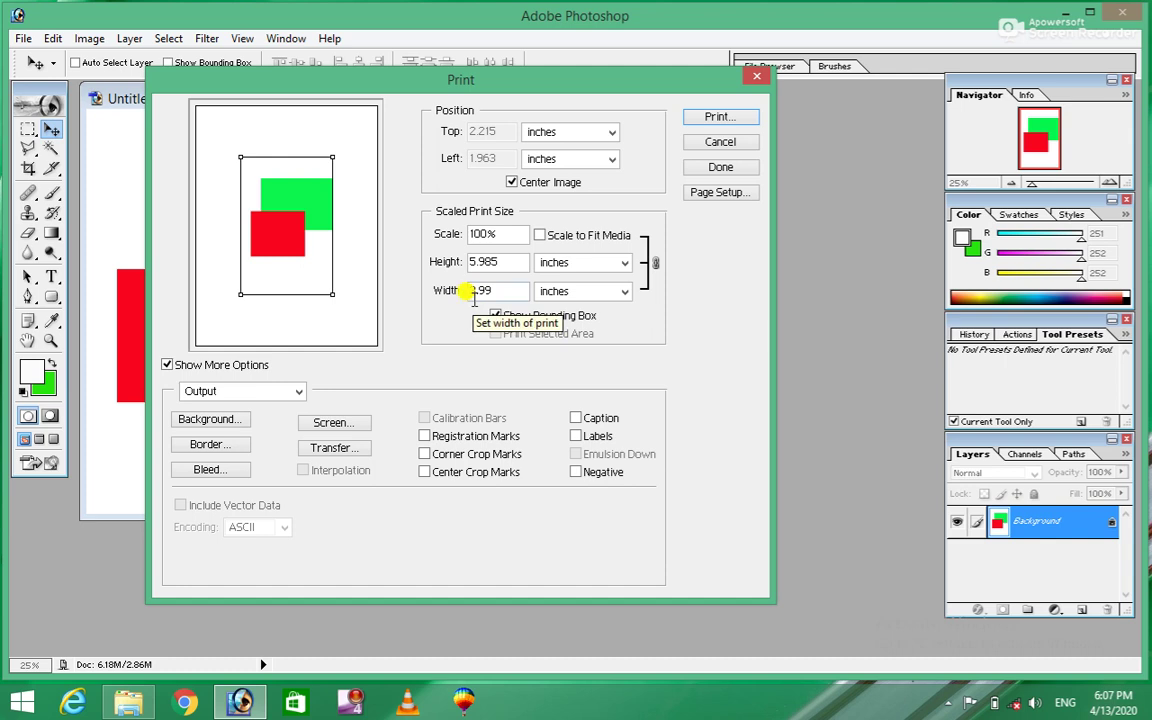
pyautogui.write('3')
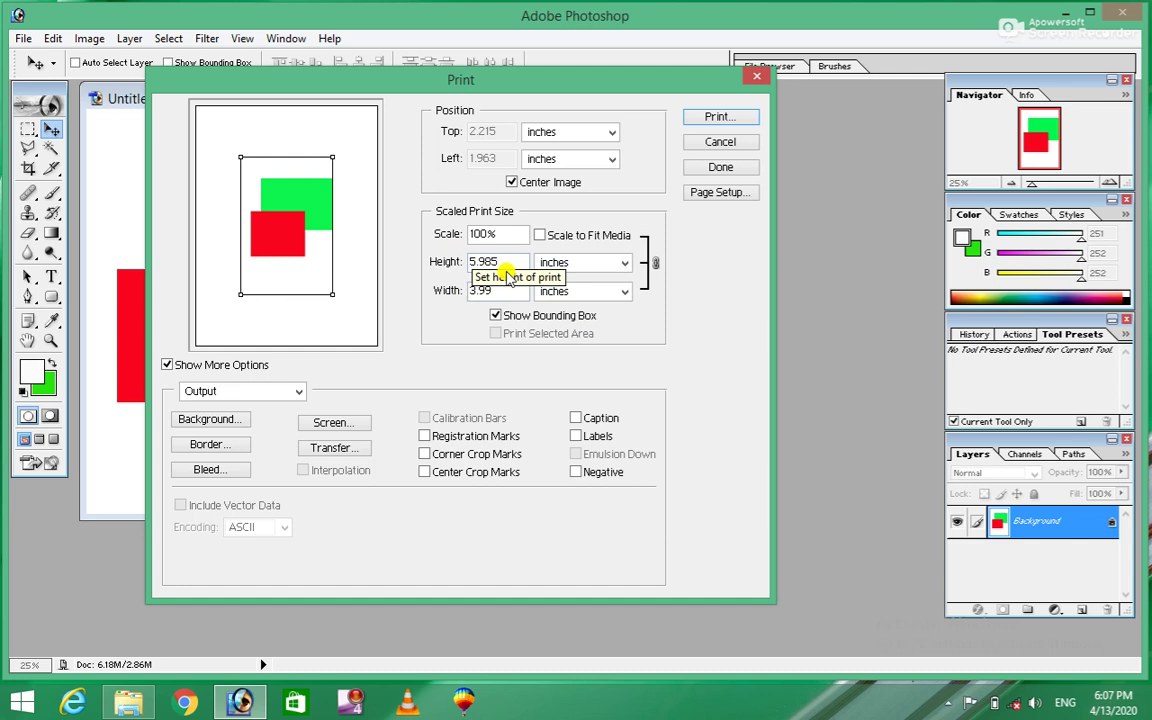
pyautogui.click(484, 289)
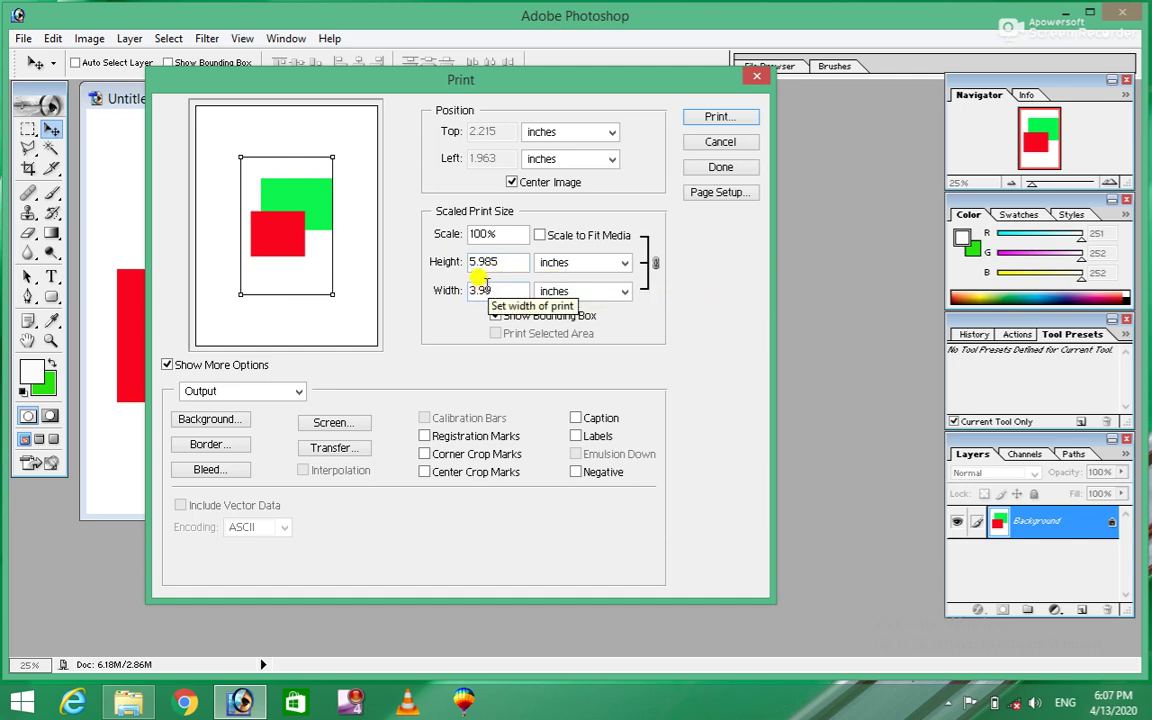
pyautogui.click(484, 260)
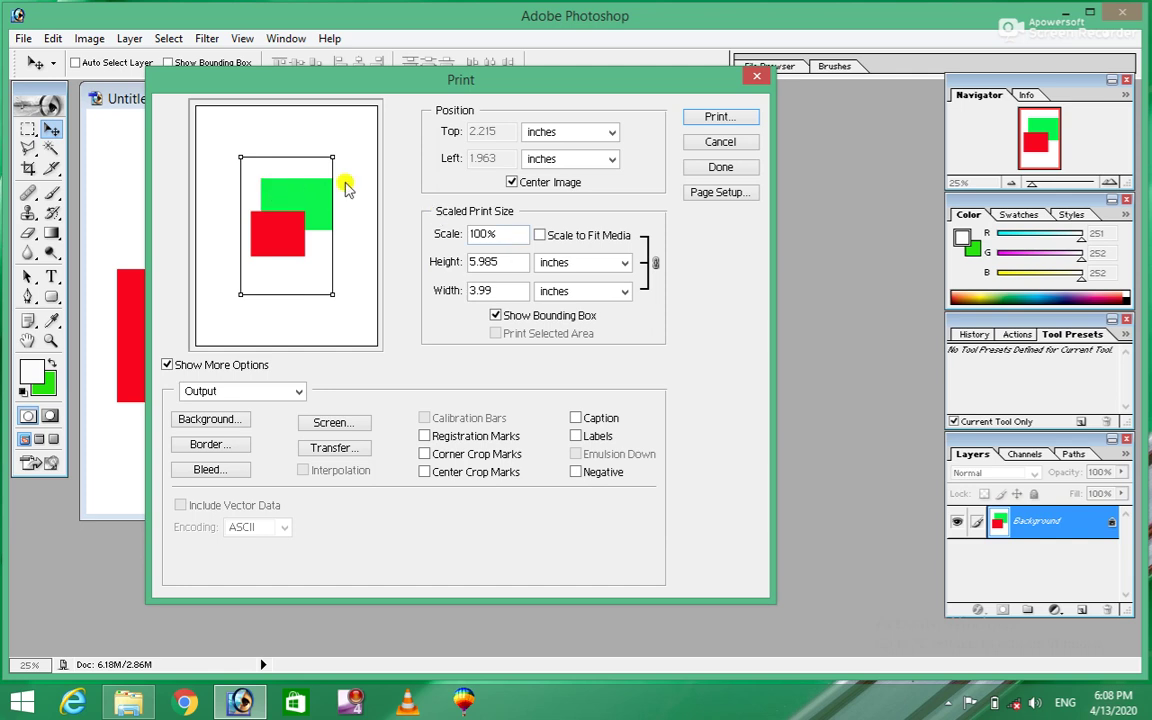
pyautogui.click(712, 117)
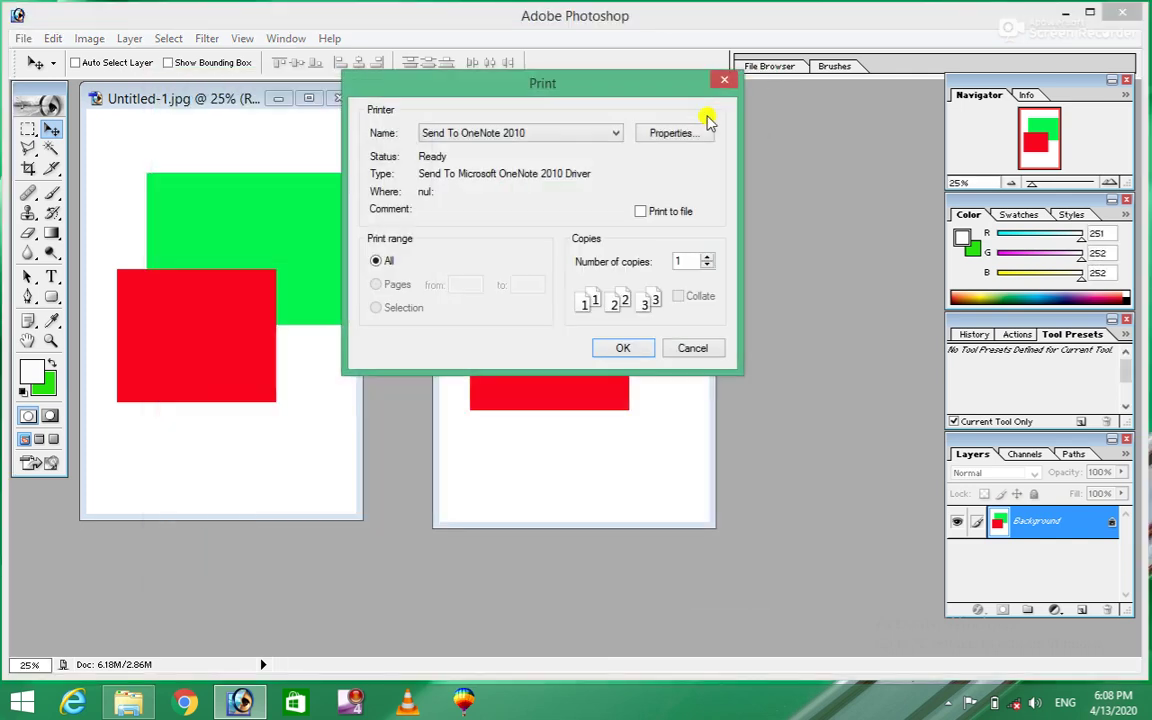
# Choose Epson Stylus Photo T60 as the printer and open its Properties
pyautogui.click(612, 133)
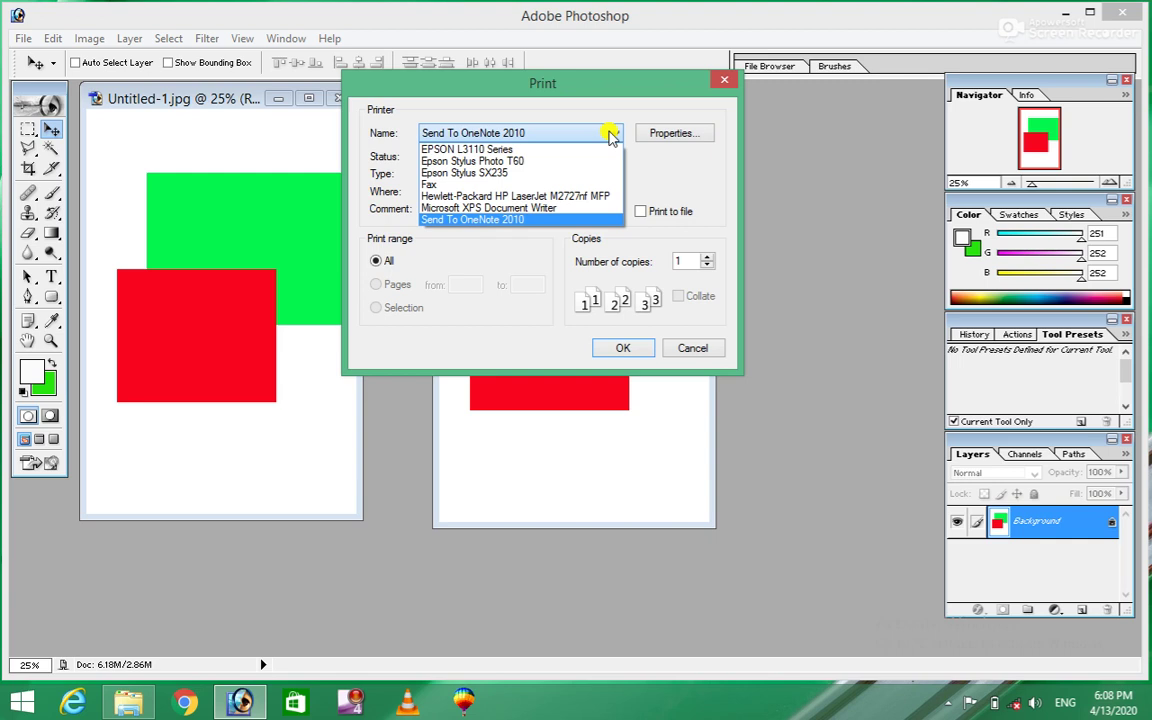
pyautogui.click(612, 133)
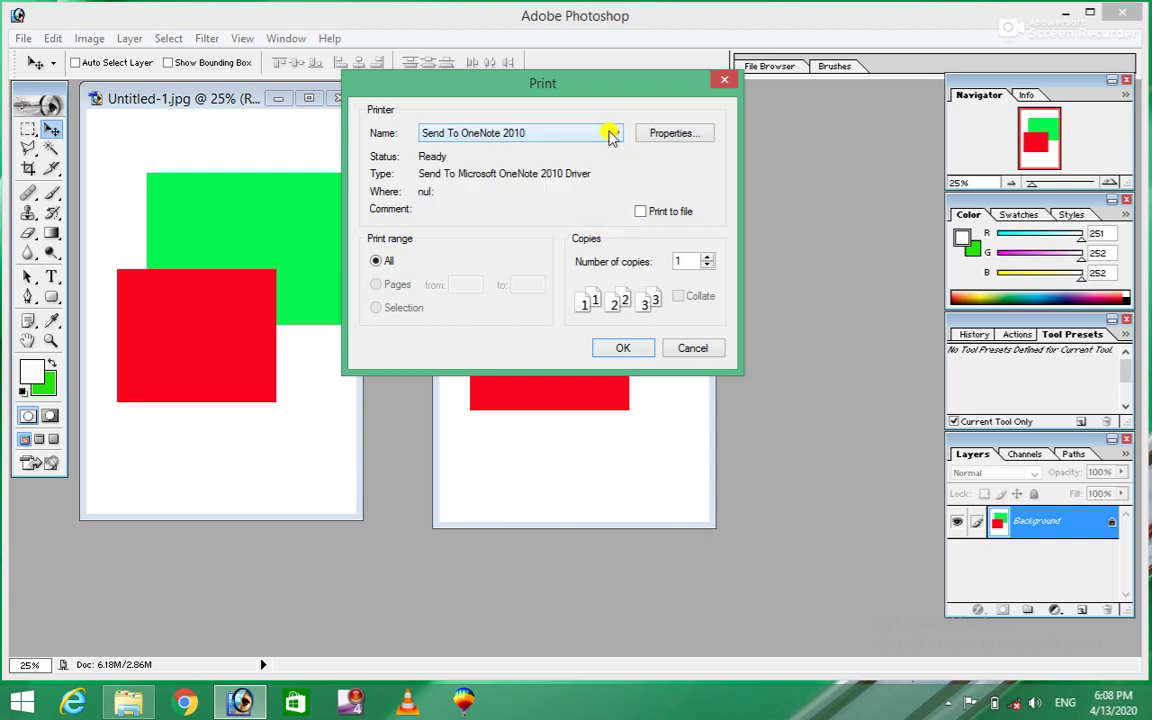
pyautogui.click(611, 134)
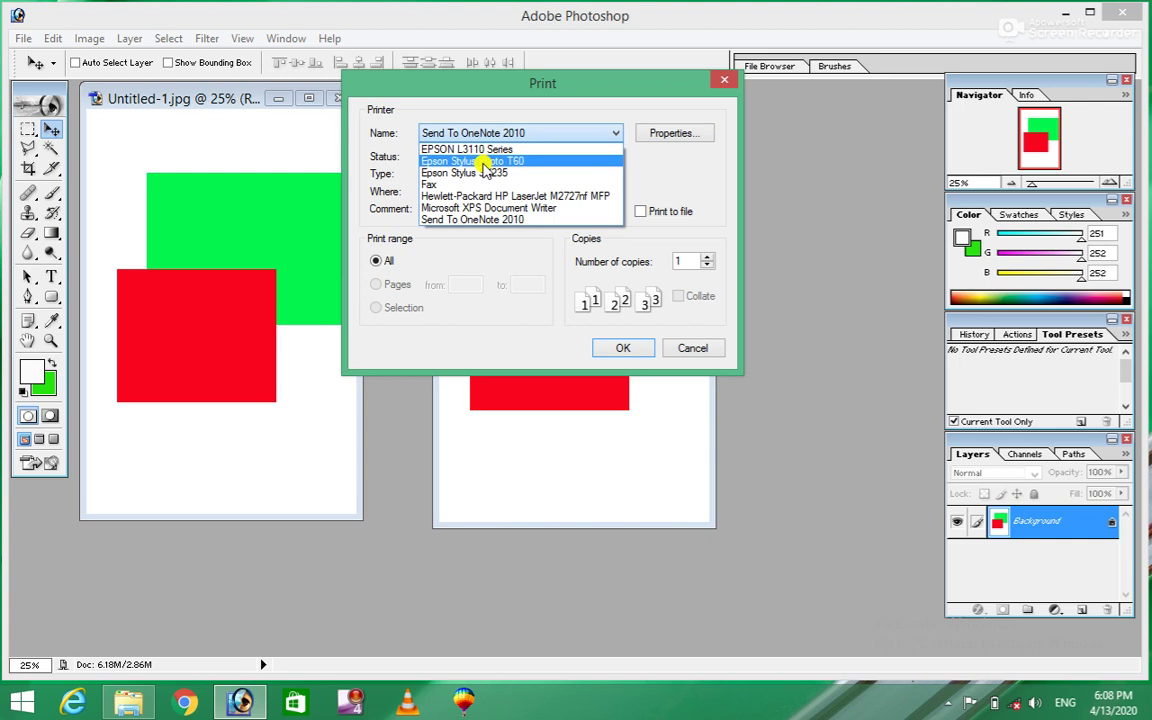
pyautogui.click(484, 162)
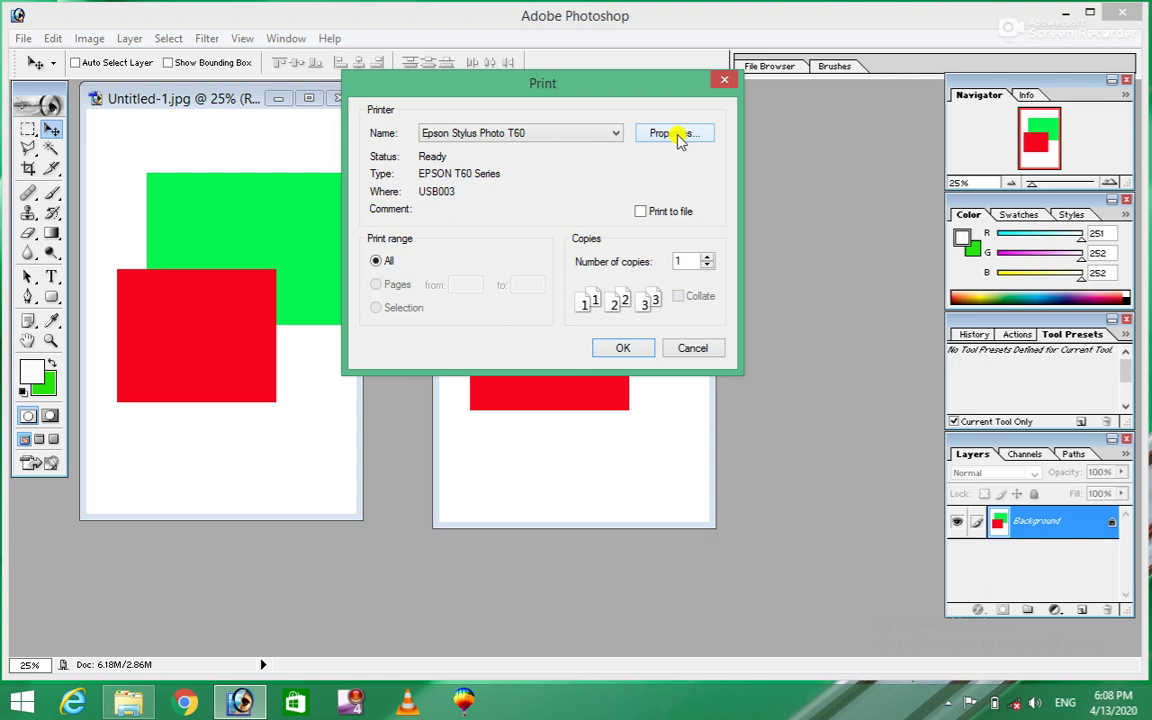
pyautogui.click(678, 136)
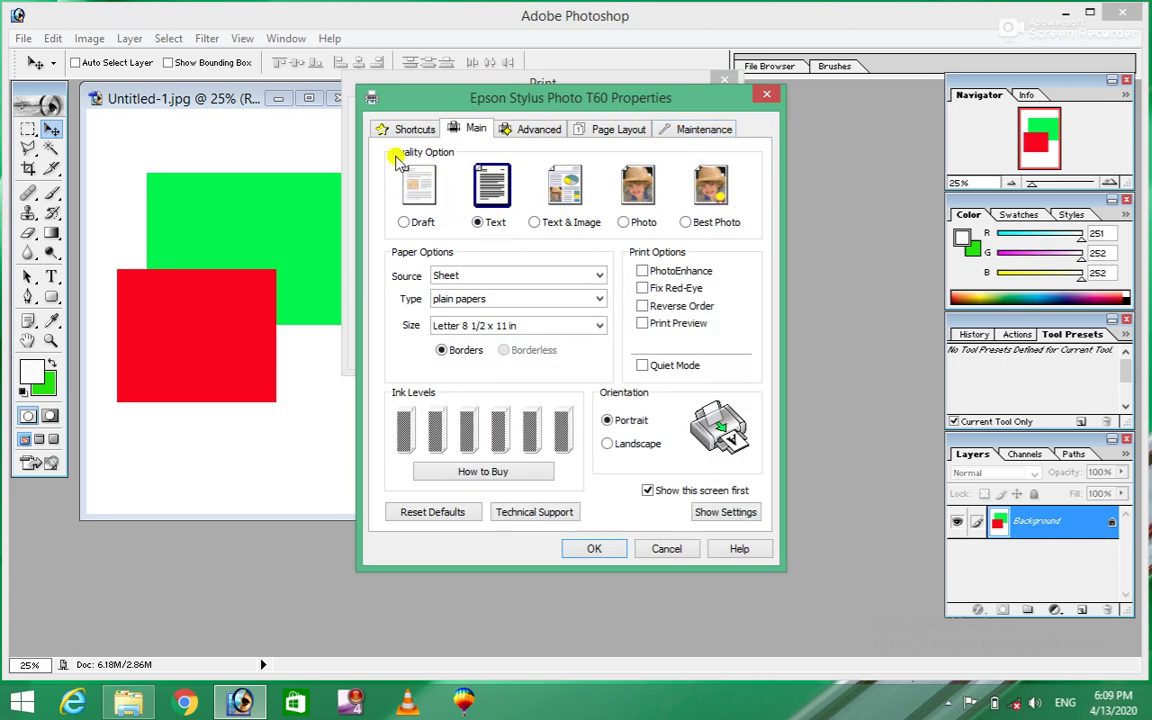
pyautogui.moveTo(632, 222)
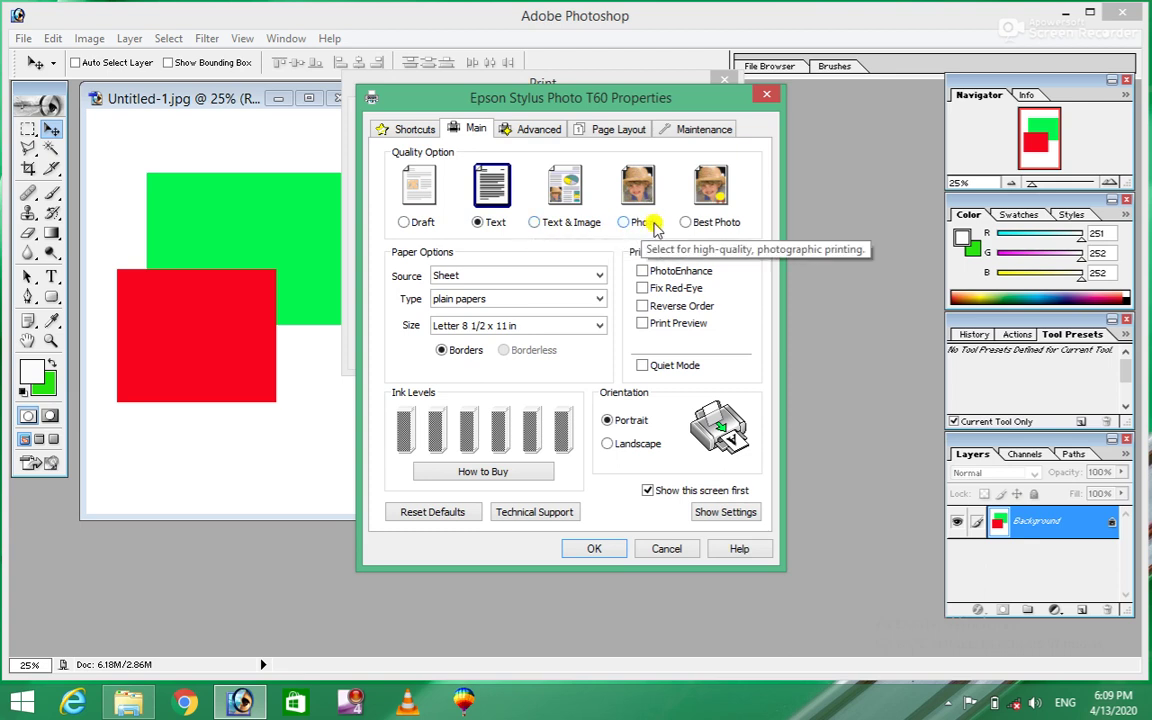
# Set the Epson T60 to Best Photo, Sheet, Epson Photo paper and 10 x 15 cm, then close the print dialogs
pyautogui.click(689, 224)
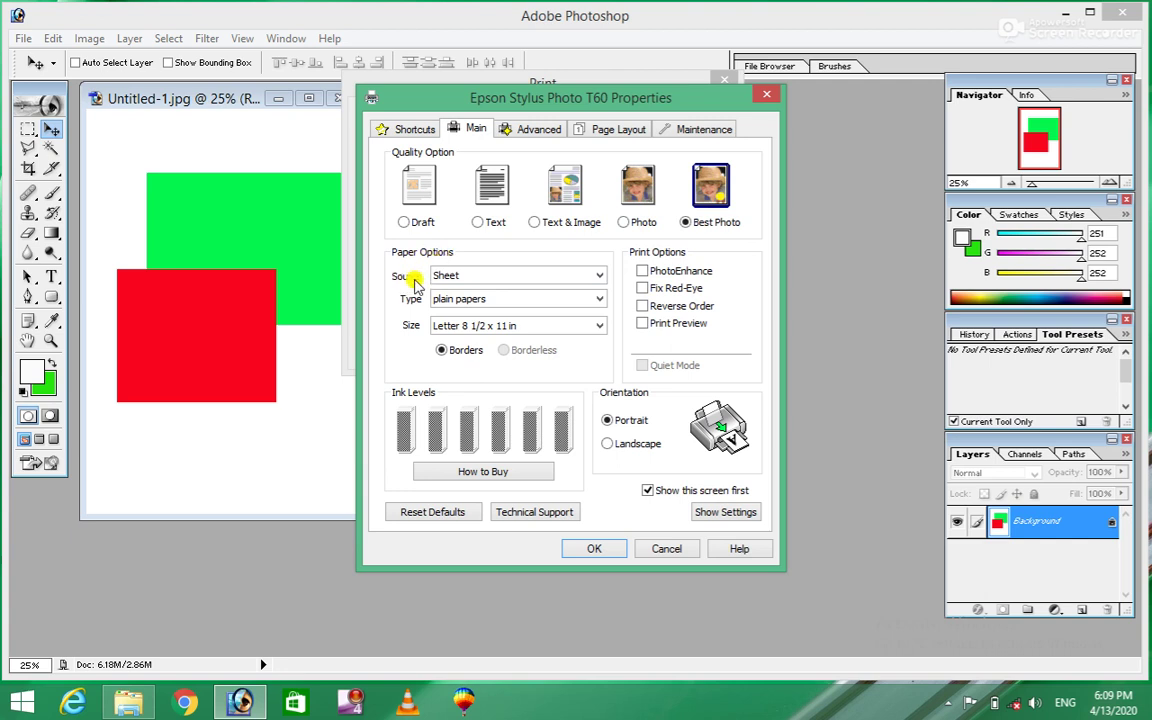
pyautogui.click(487, 280)
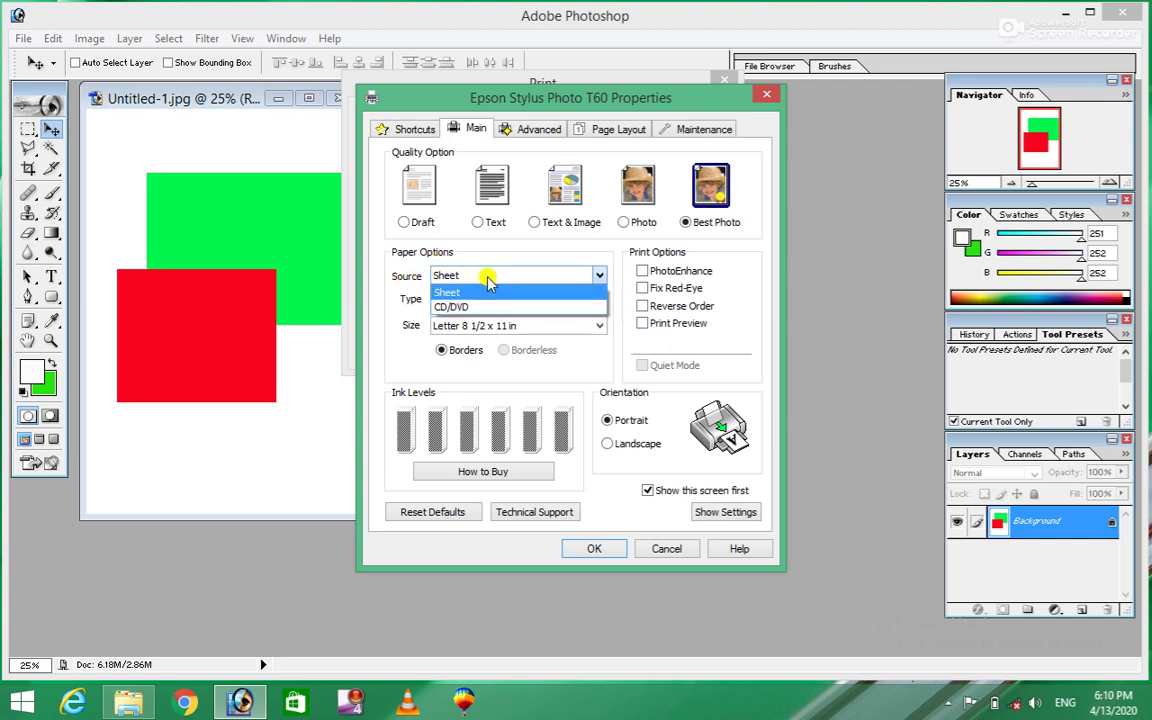
pyautogui.click(487, 280)
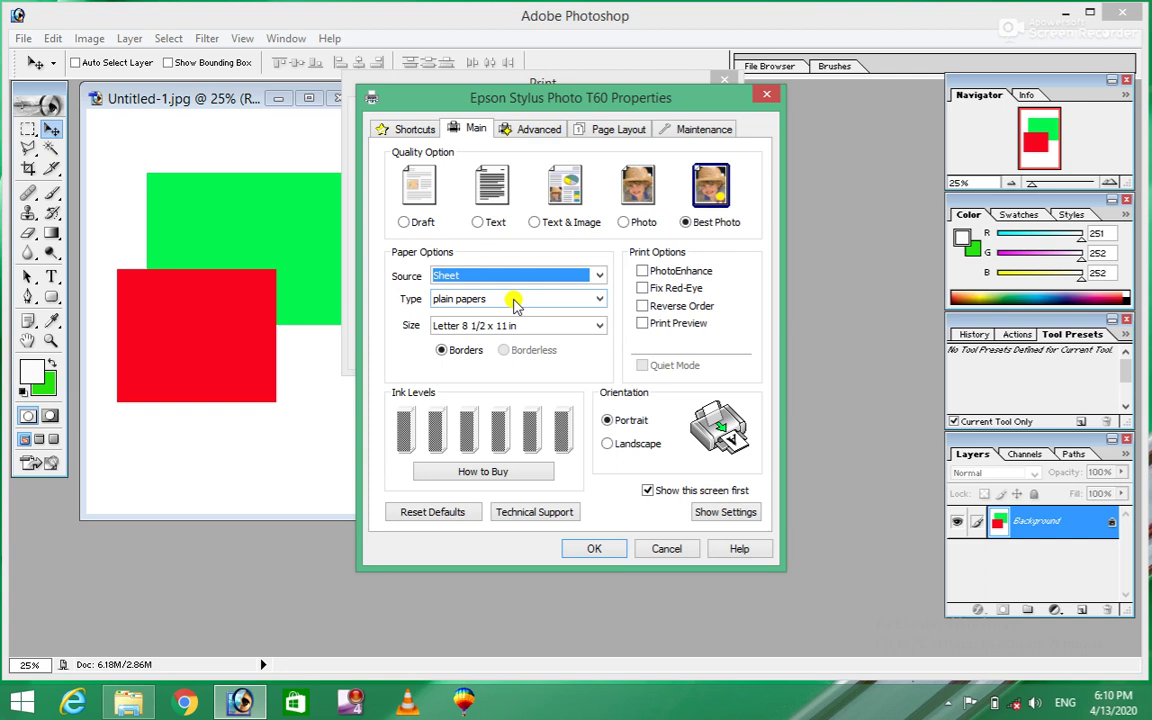
pyautogui.click(518, 300)
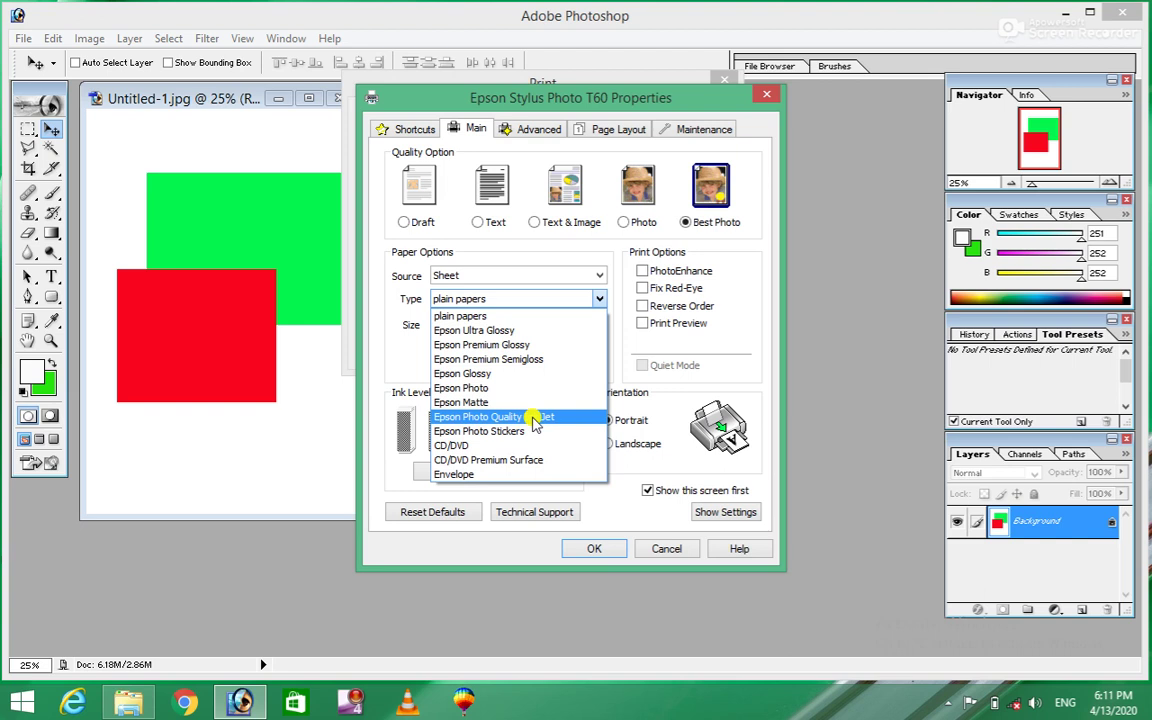
pyautogui.click(474, 388)
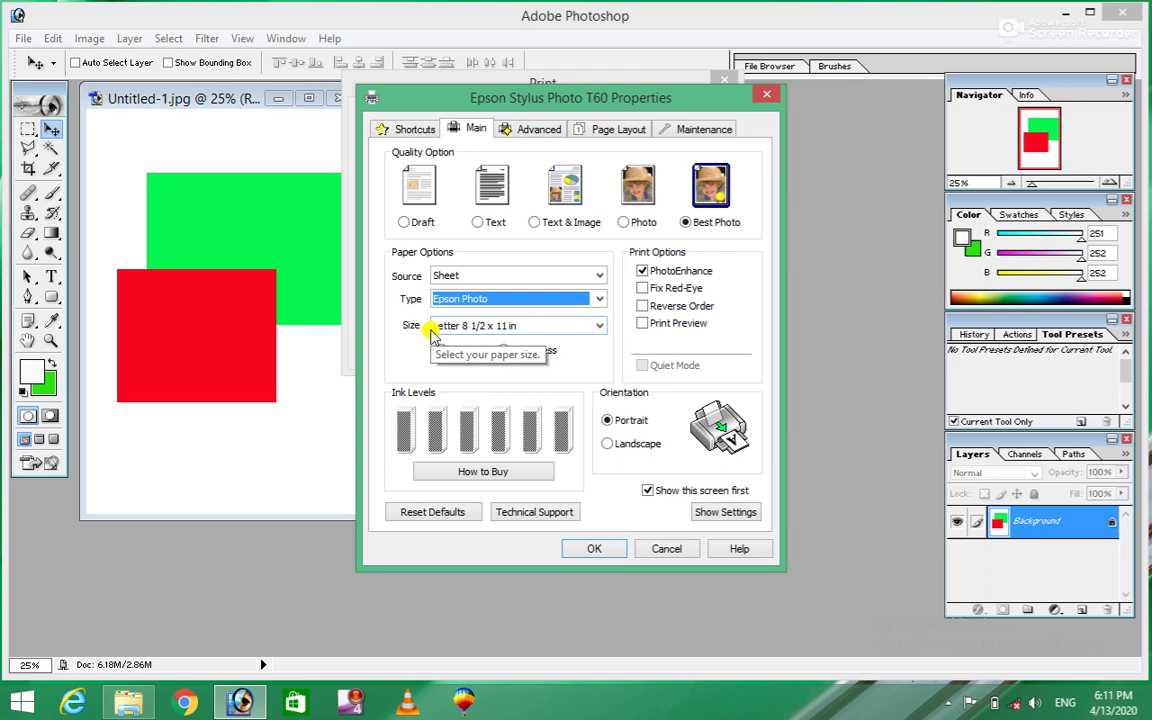
pyautogui.click(522, 326)
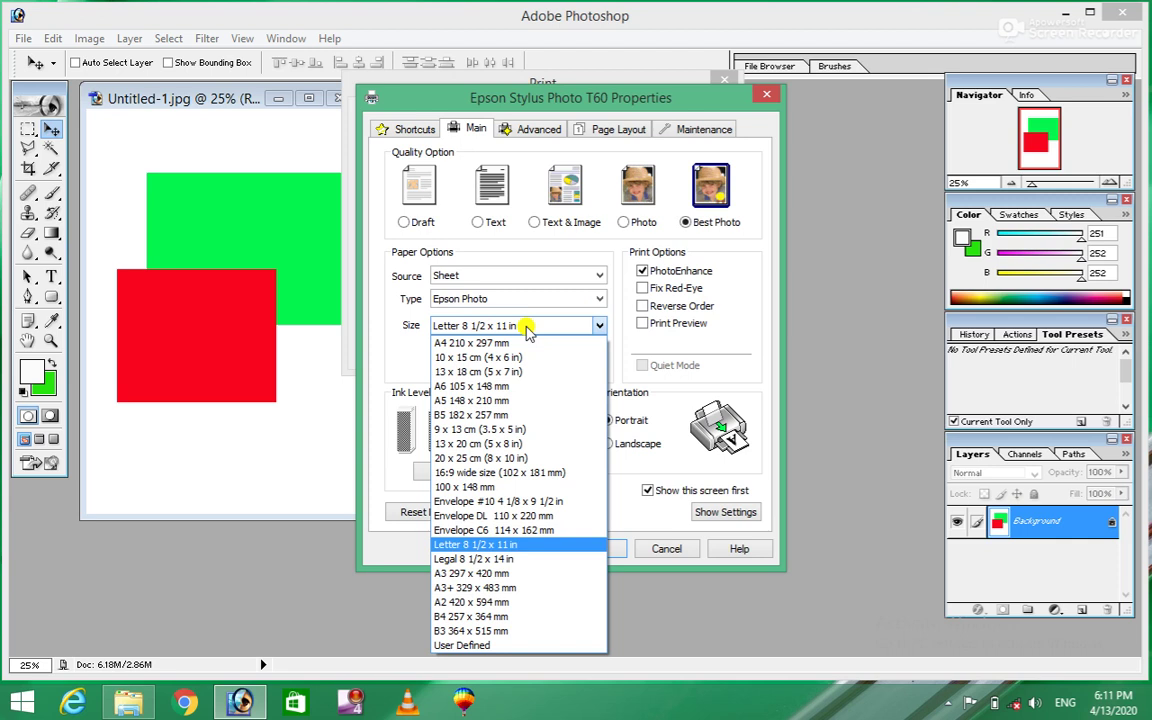
pyautogui.click(525, 331)
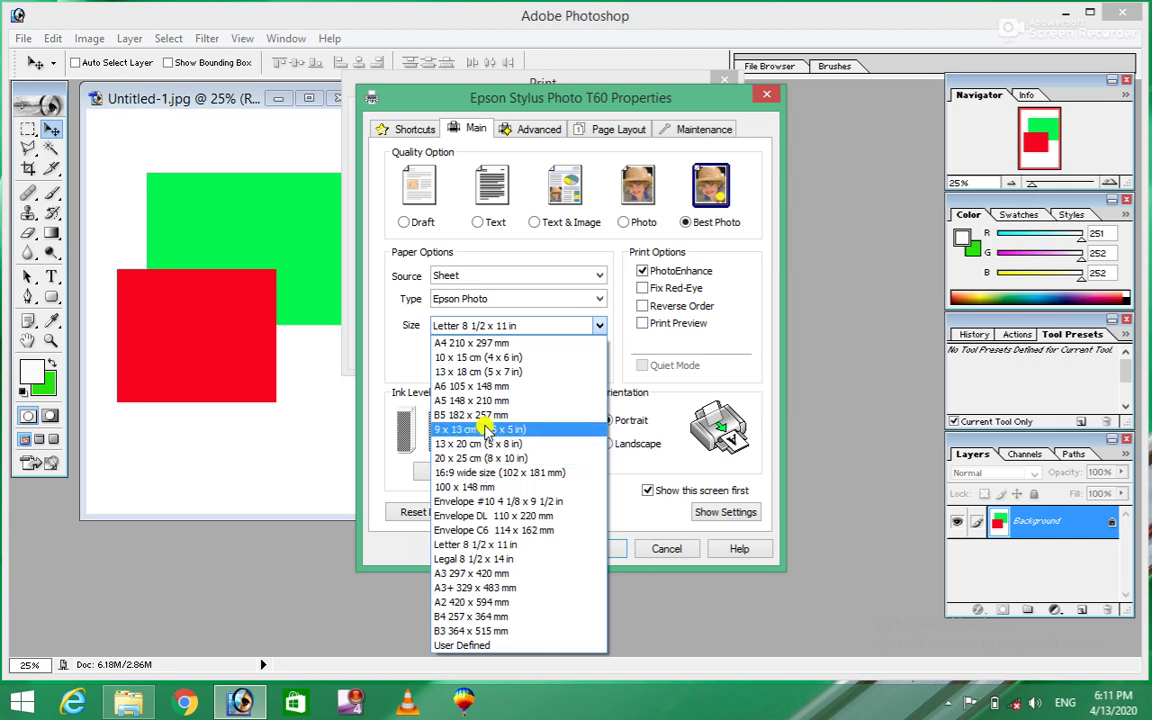
pyautogui.click(507, 358)
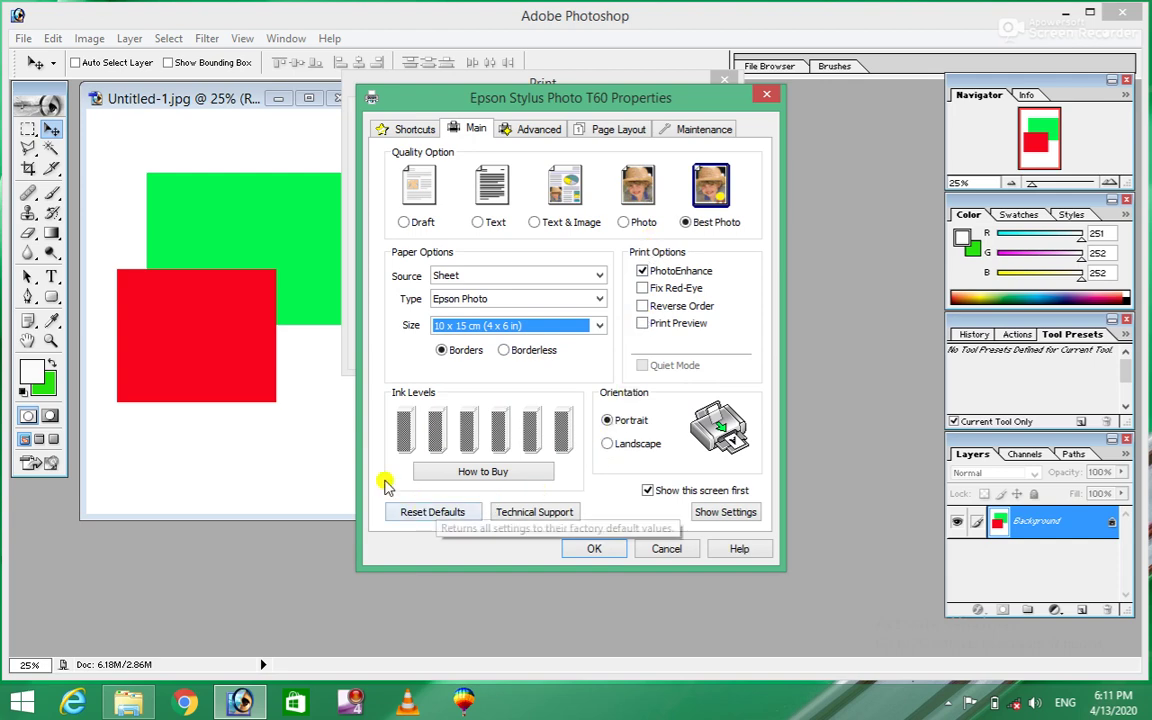
pyautogui.click(592, 549)
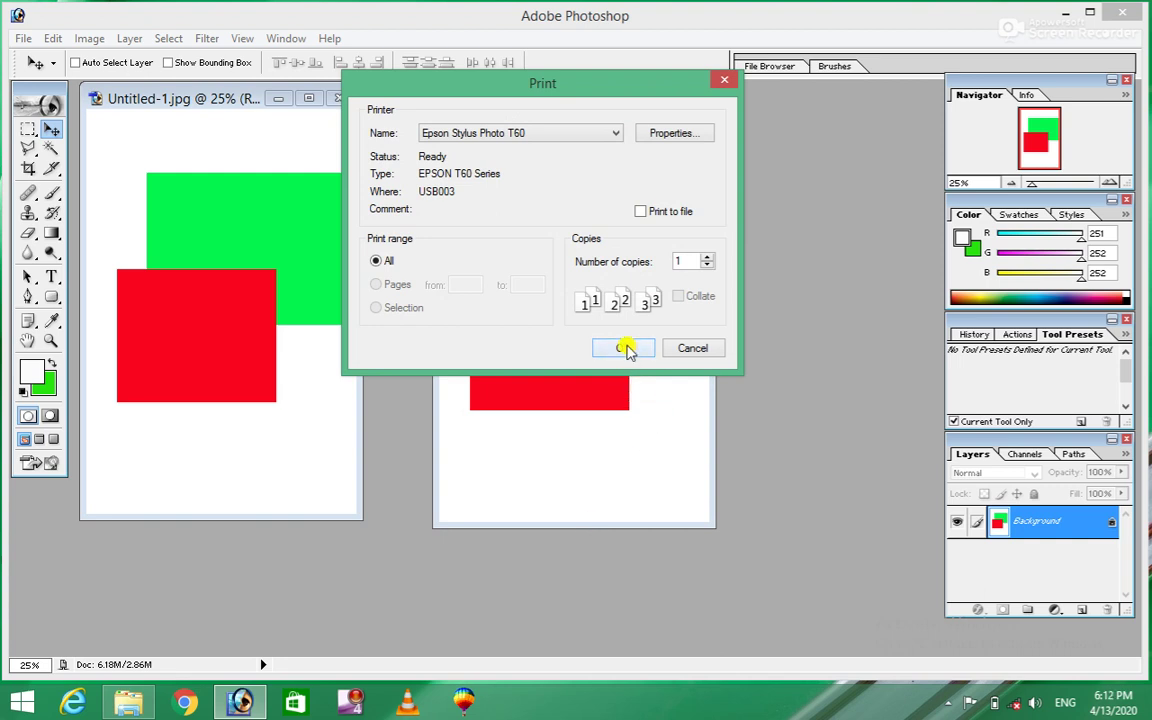
pyautogui.click(683, 350)
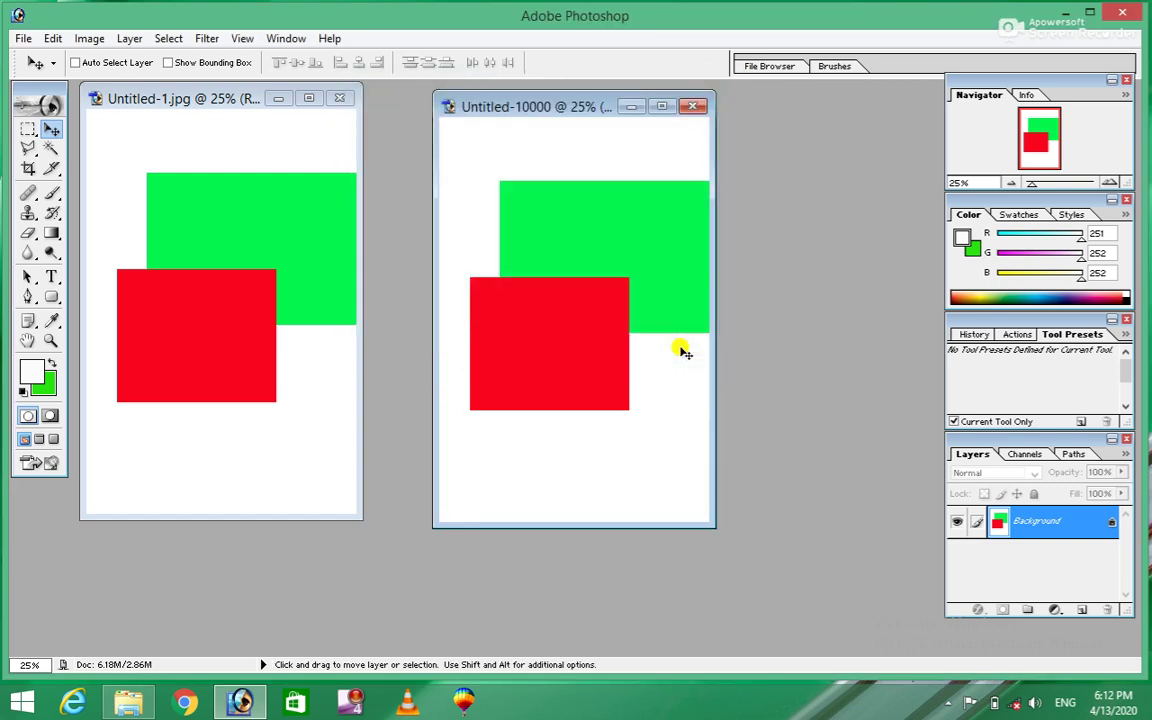
# In Print with Preview, enable Scale to Fit Media and choose Epson Stylus Photo T60 as printer
pyautogui.click(23, 38)
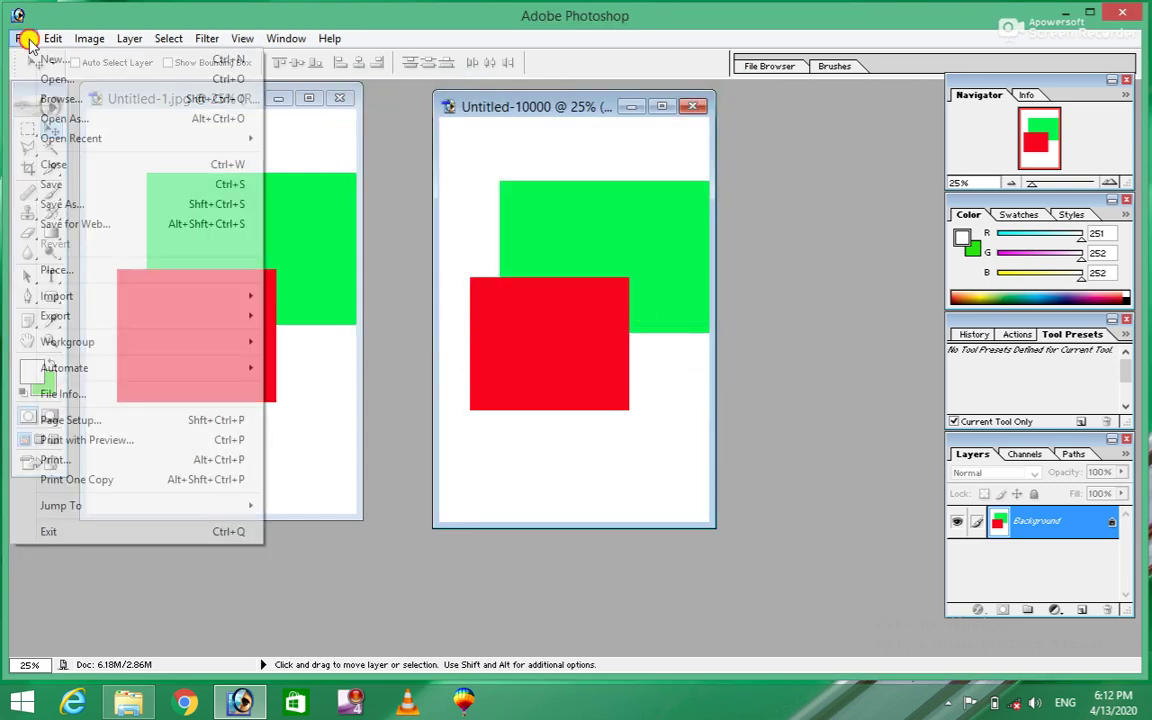
pyautogui.click(52, 440)
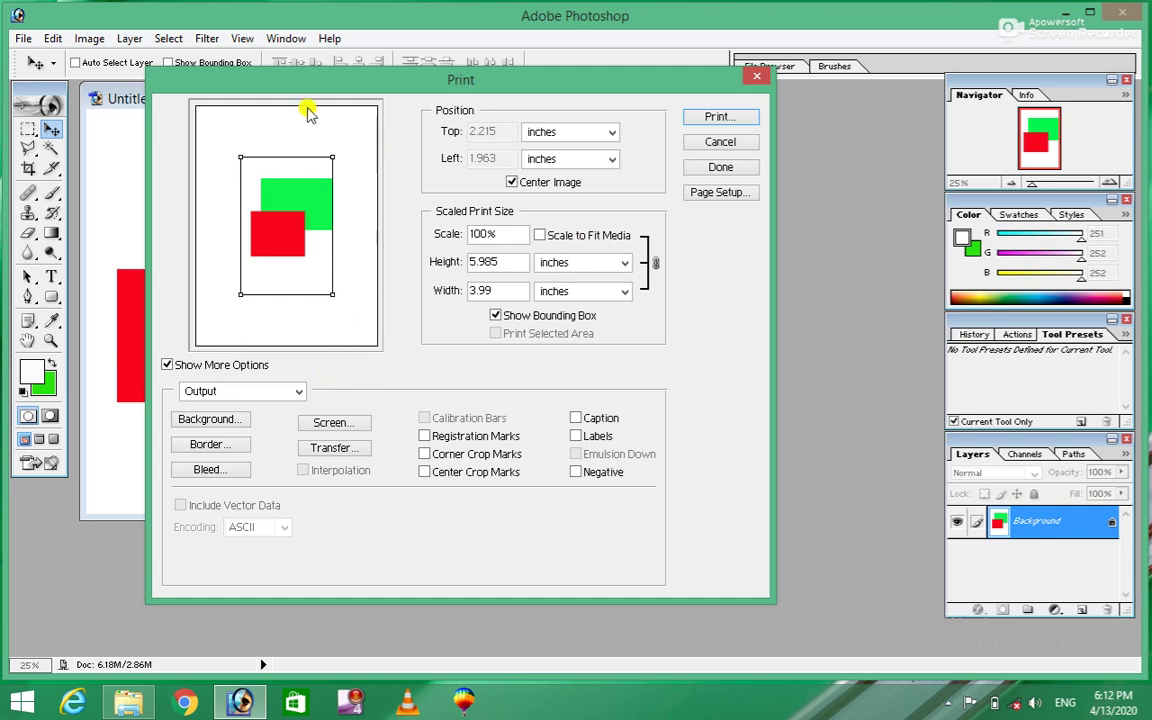
pyautogui.click(539, 238)
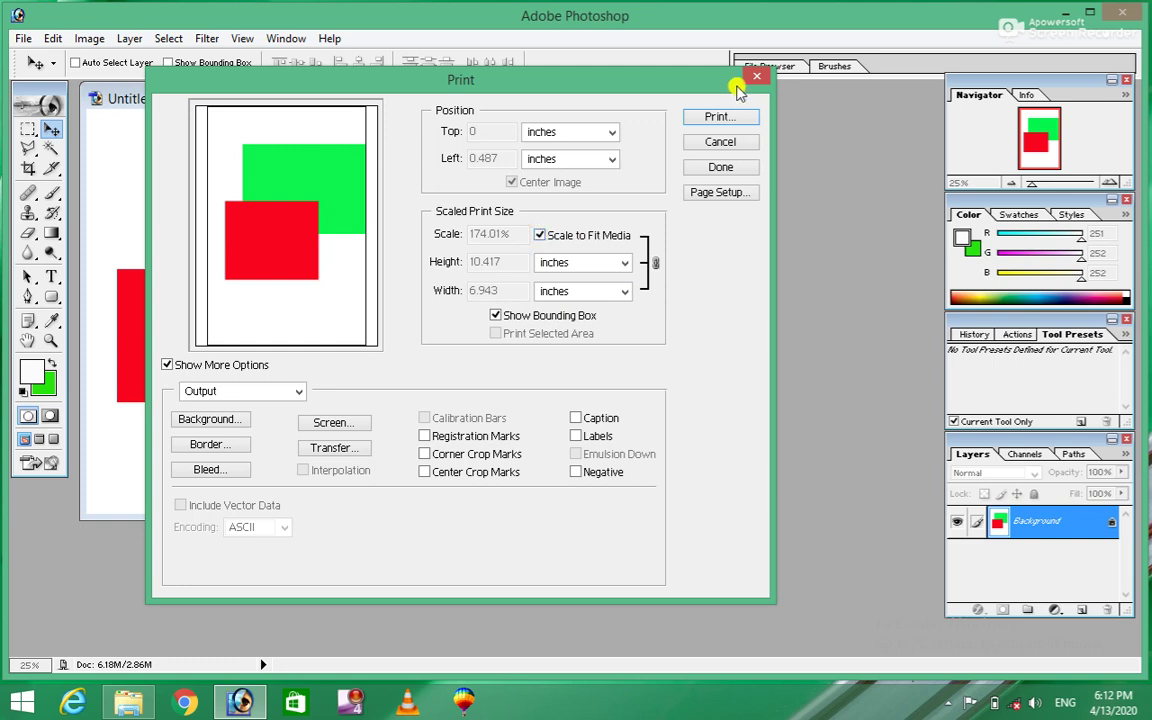
pyautogui.click(705, 116)
pyautogui.click(550, 132)
pyautogui.click(499, 162)
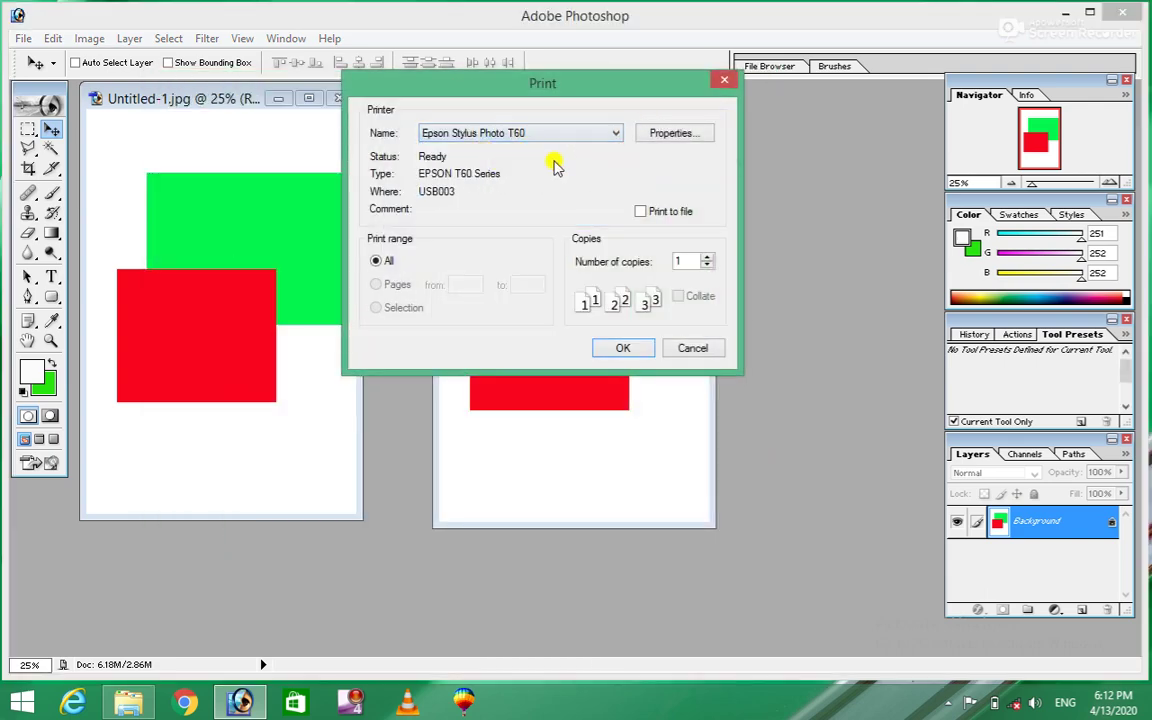
# Set the T60 properties to Best Photo, Epson Photo paper and 10 x 15 cm, then close Print
pyautogui.click(655, 132)
pyautogui.click(685, 222)
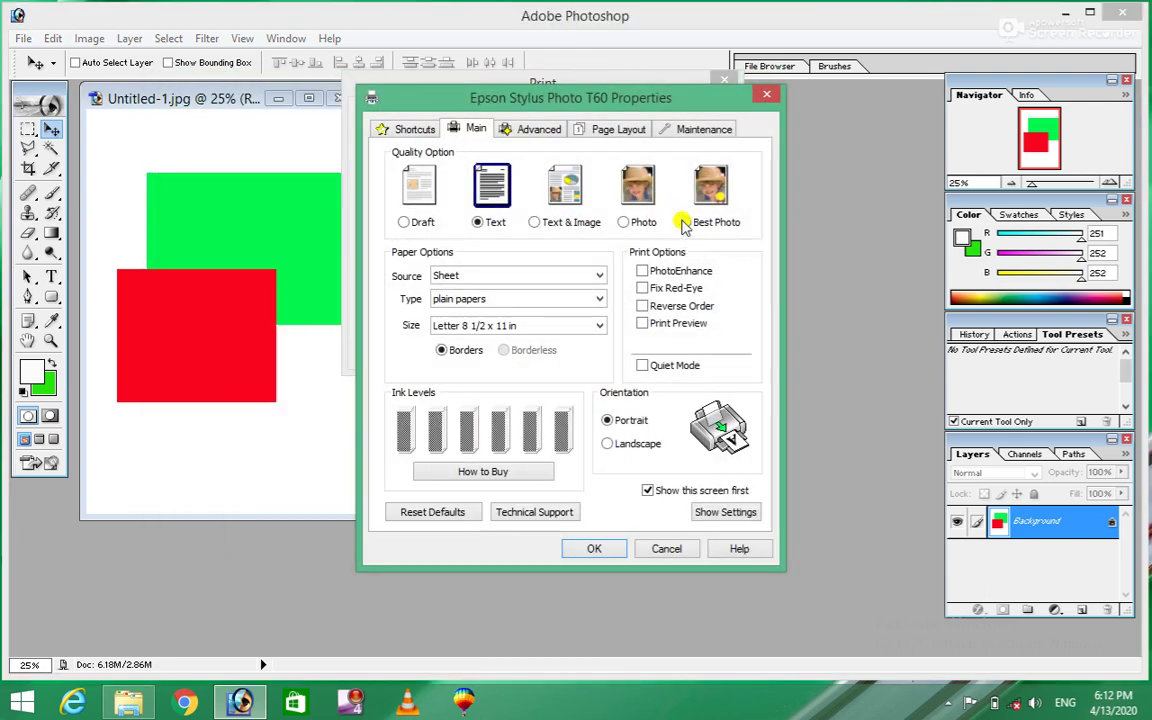
pyautogui.click(445, 299)
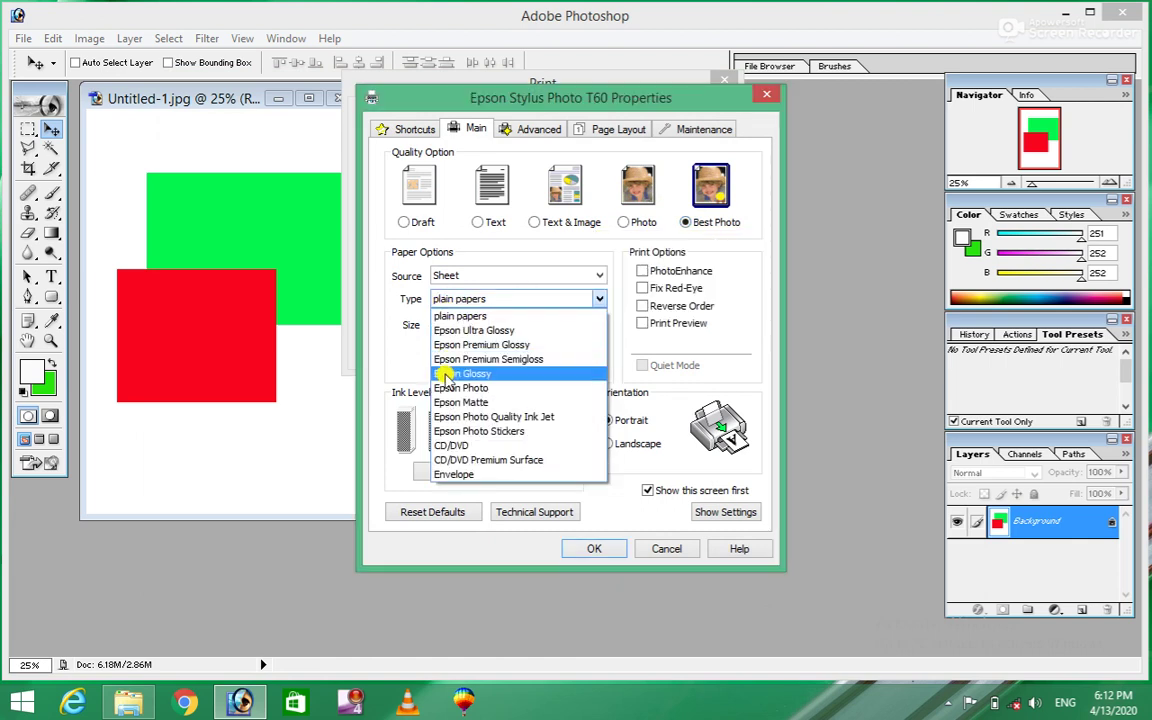
pyautogui.click(455, 388)
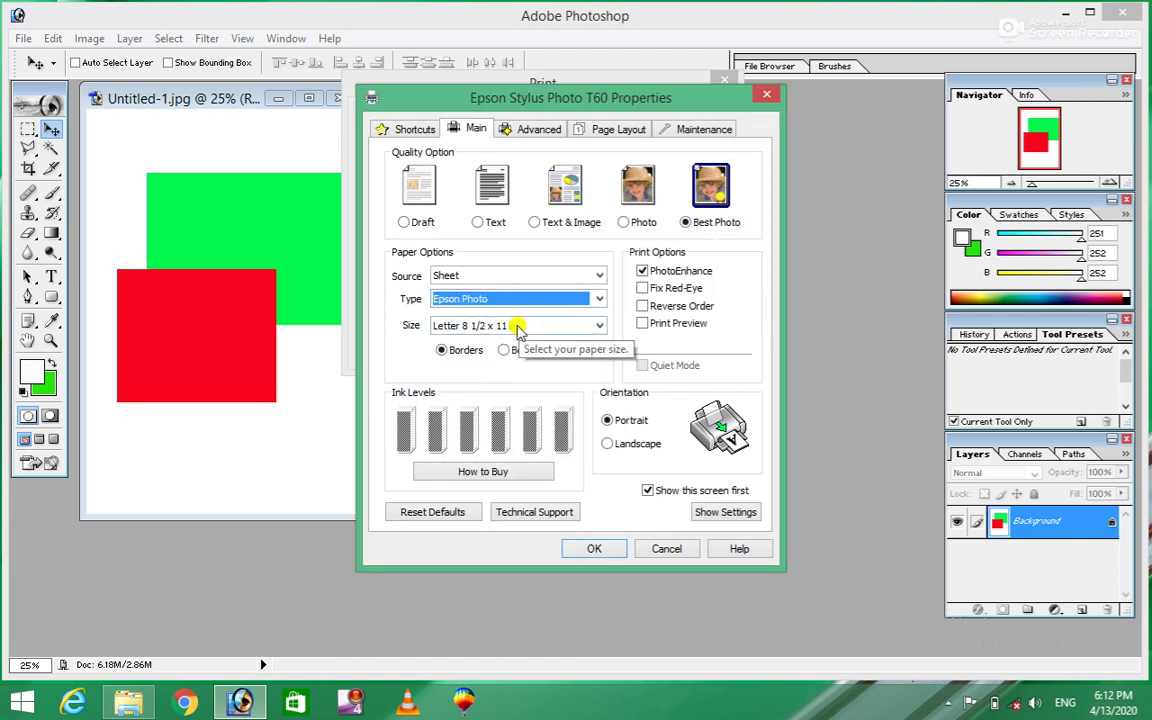
pyautogui.click(516, 327)
pyautogui.click(485, 358)
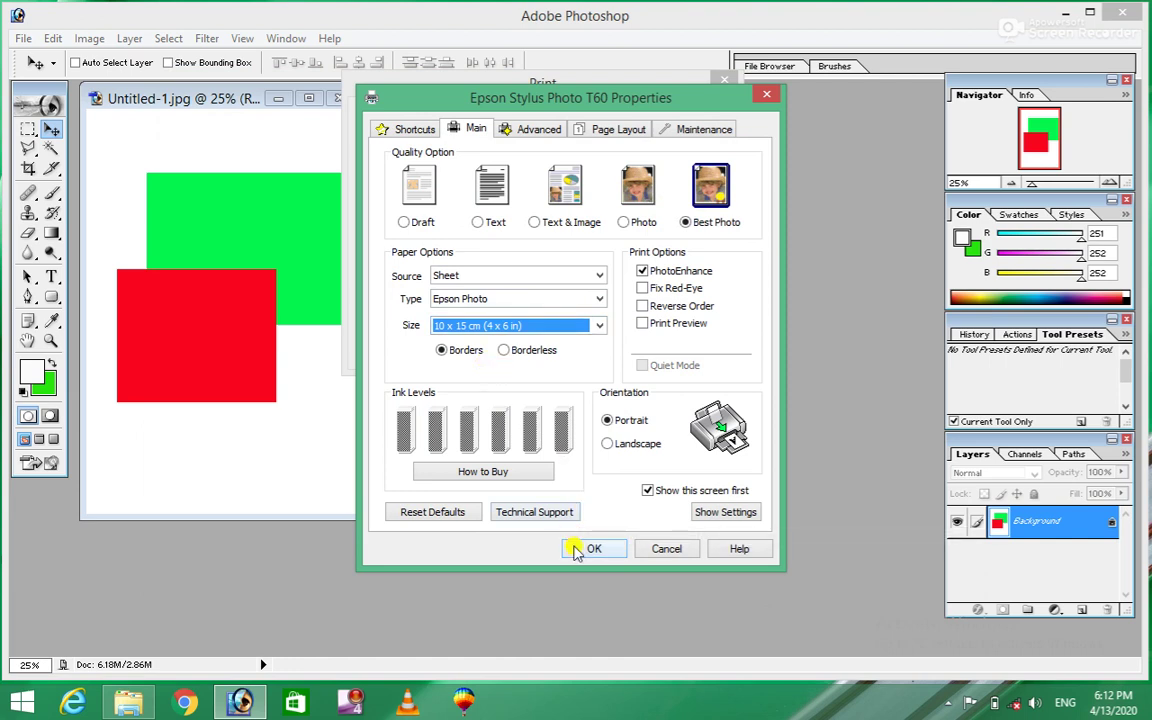
pyautogui.click(660, 549)
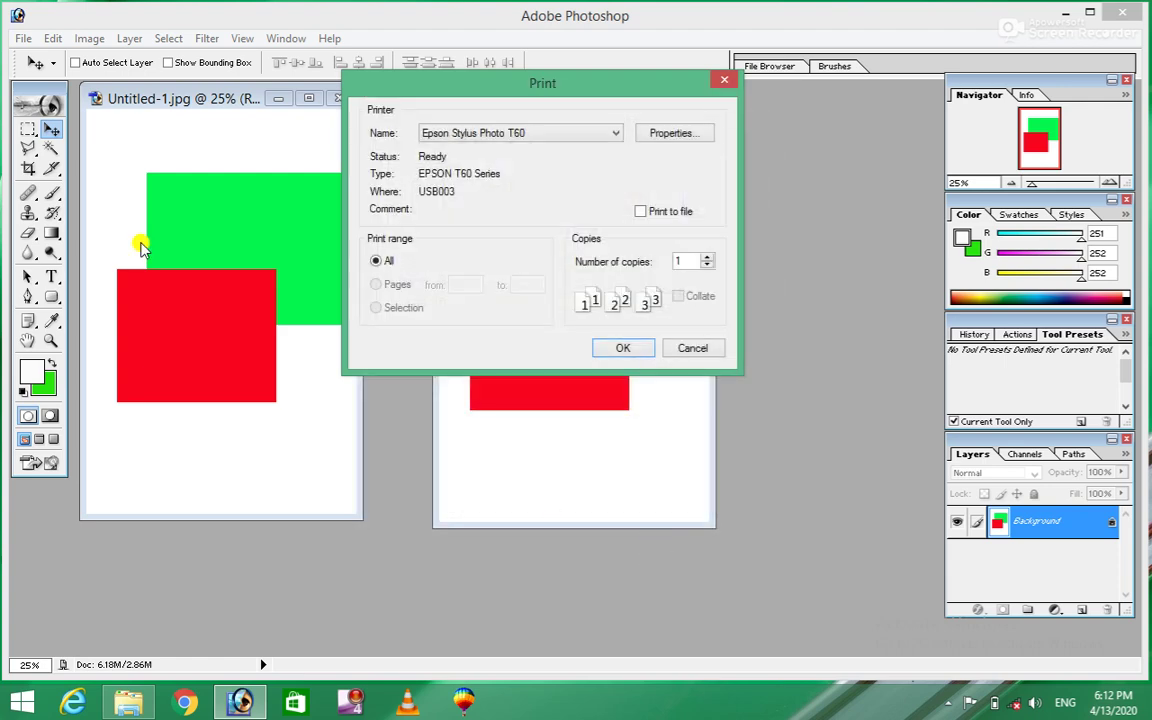
pyautogui.click(683, 346)
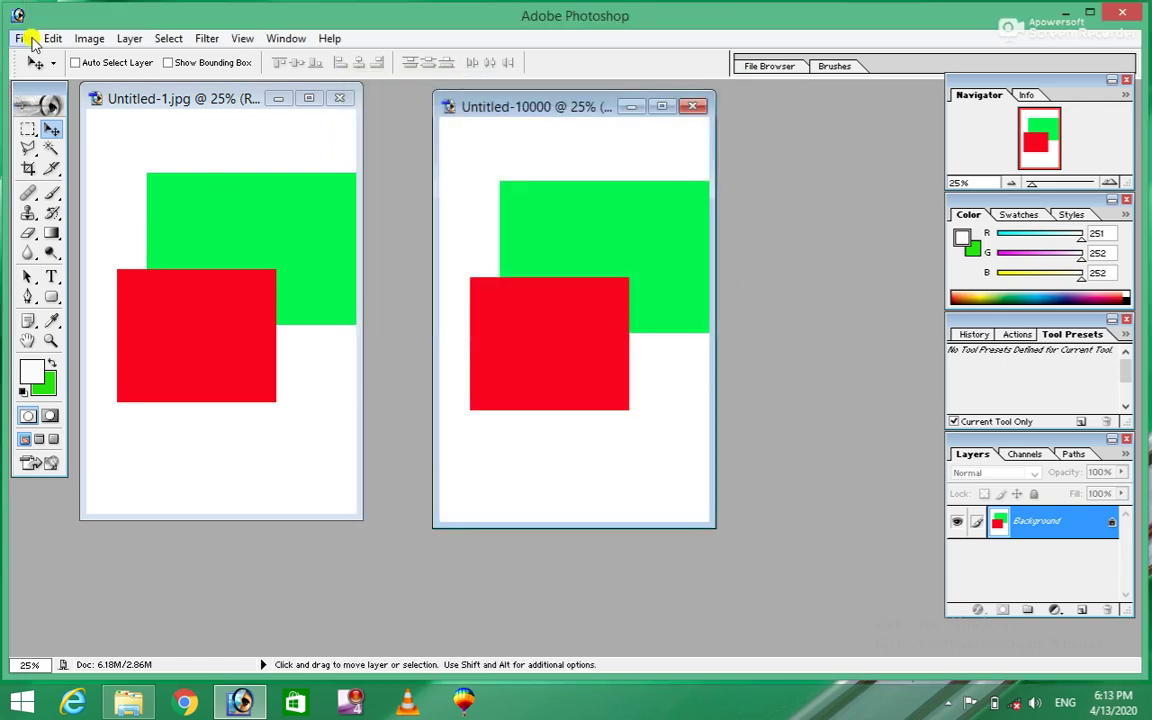
# Reopen Print, reselect the Epson T60 with Epson Photo paper at 10 x 15 cm, then close it
pyautogui.click(22, 38)
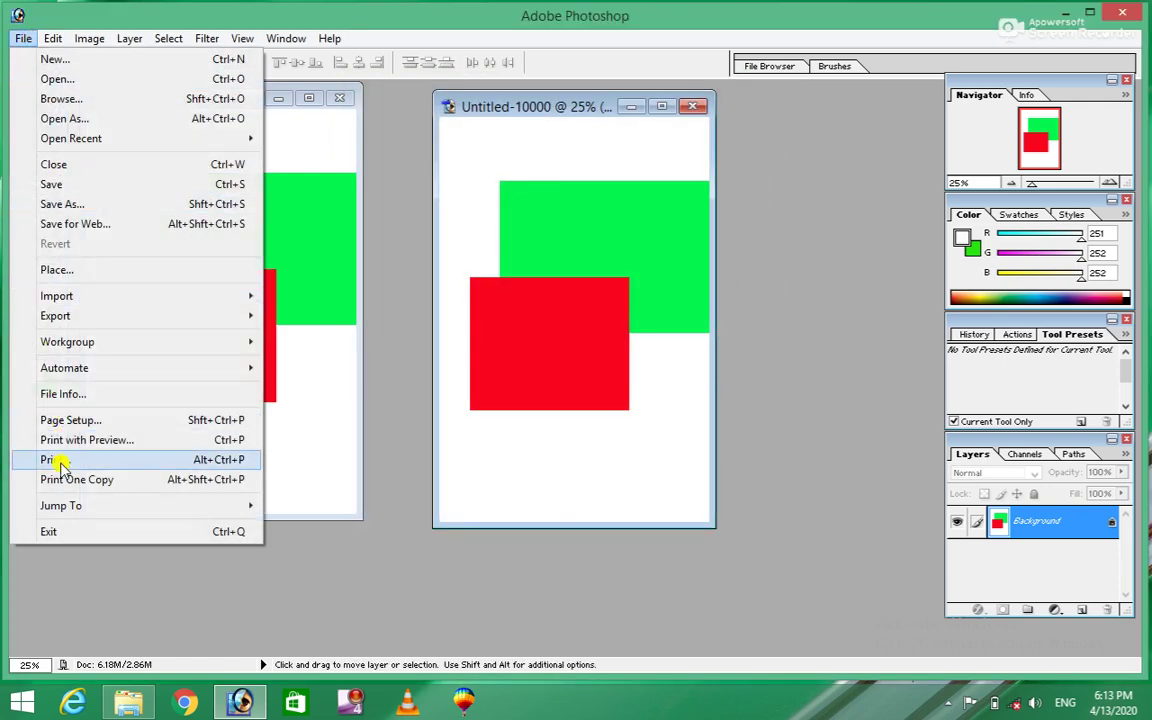
pyautogui.click(118, 466)
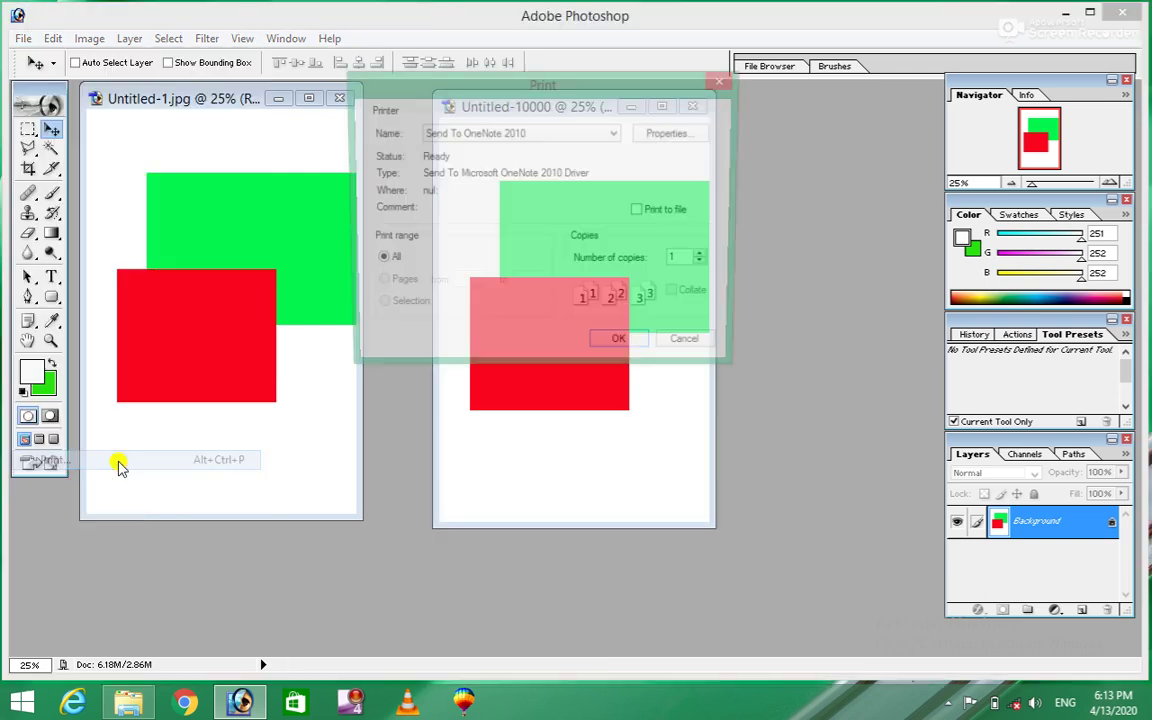
pyautogui.click(586, 136)
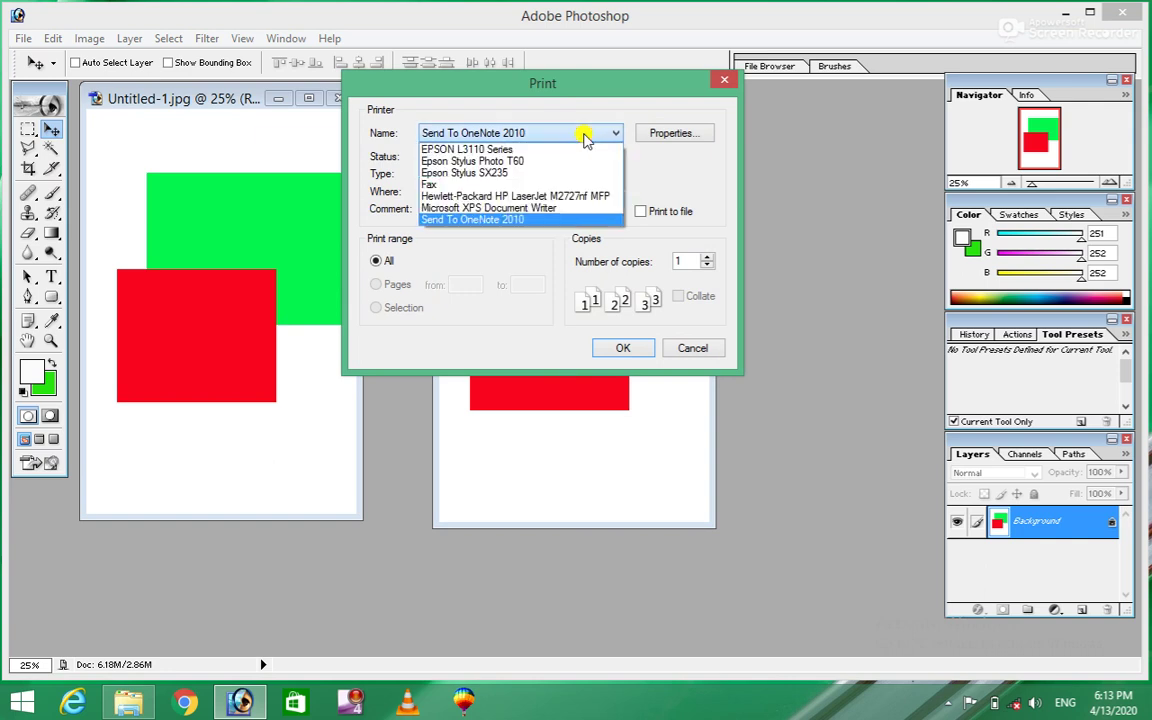
pyautogui.click(488, 160)
pyautogui.click(672, 135)
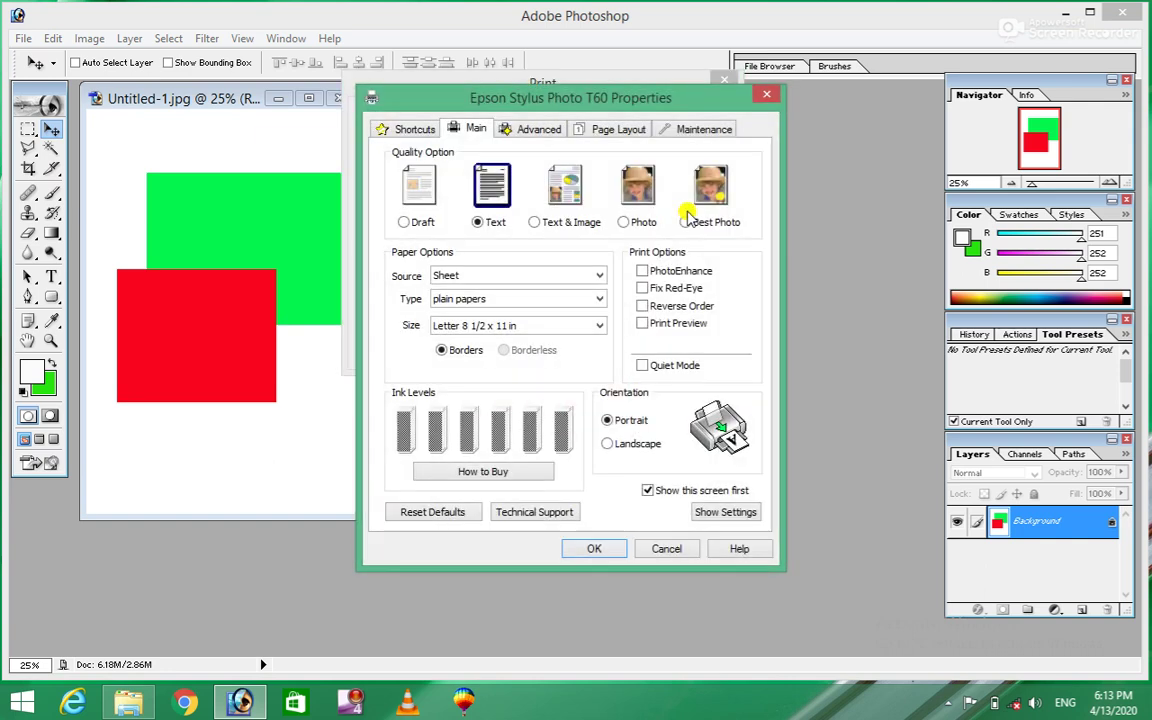
pyautogui.click(519, 298)
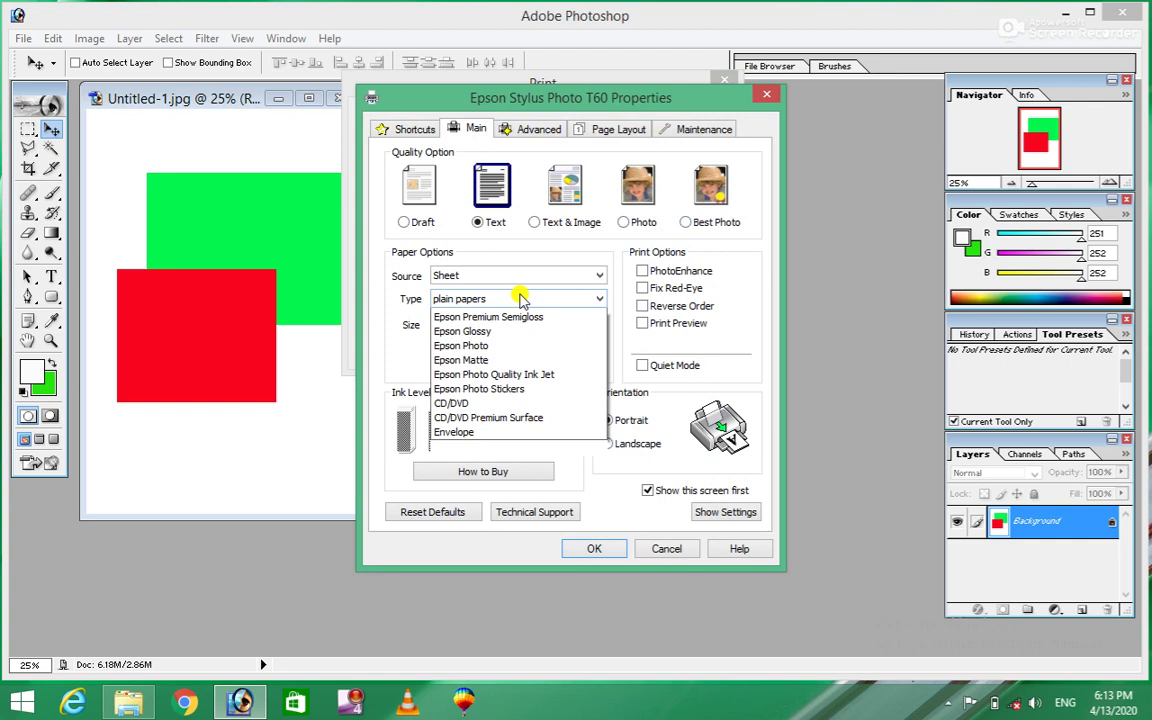
pyautogui.click(447, 389)
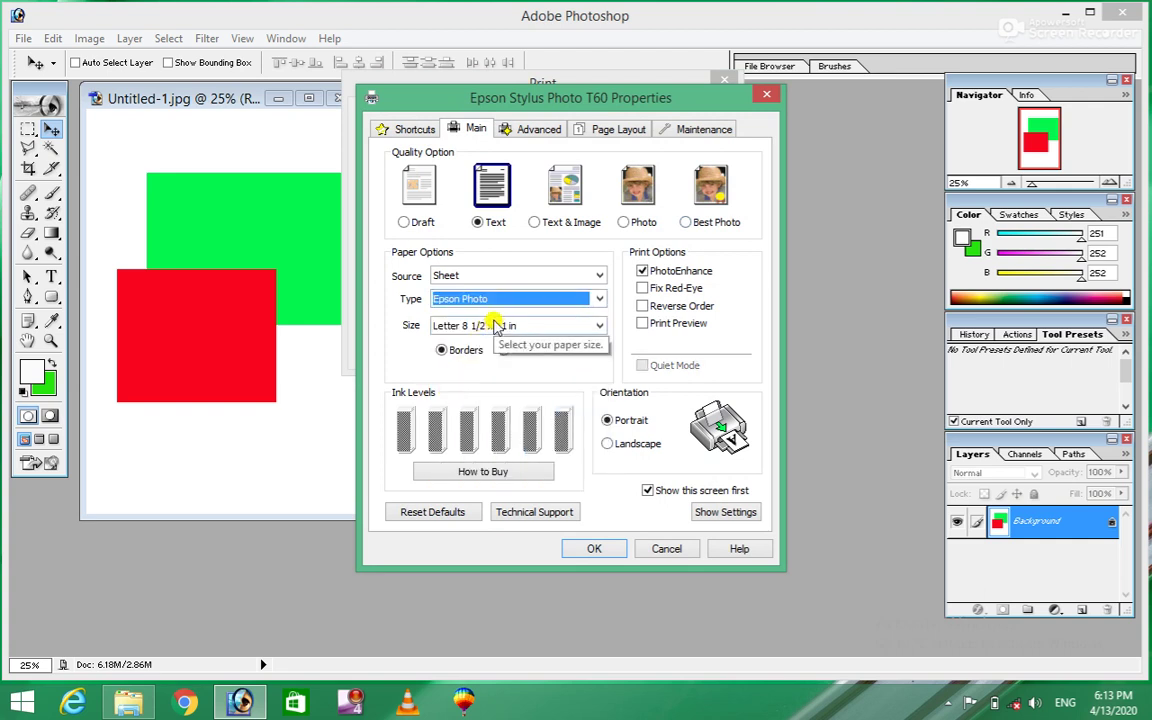
pyautogui.click(458, 325)
pyautogui.click(498, 357)
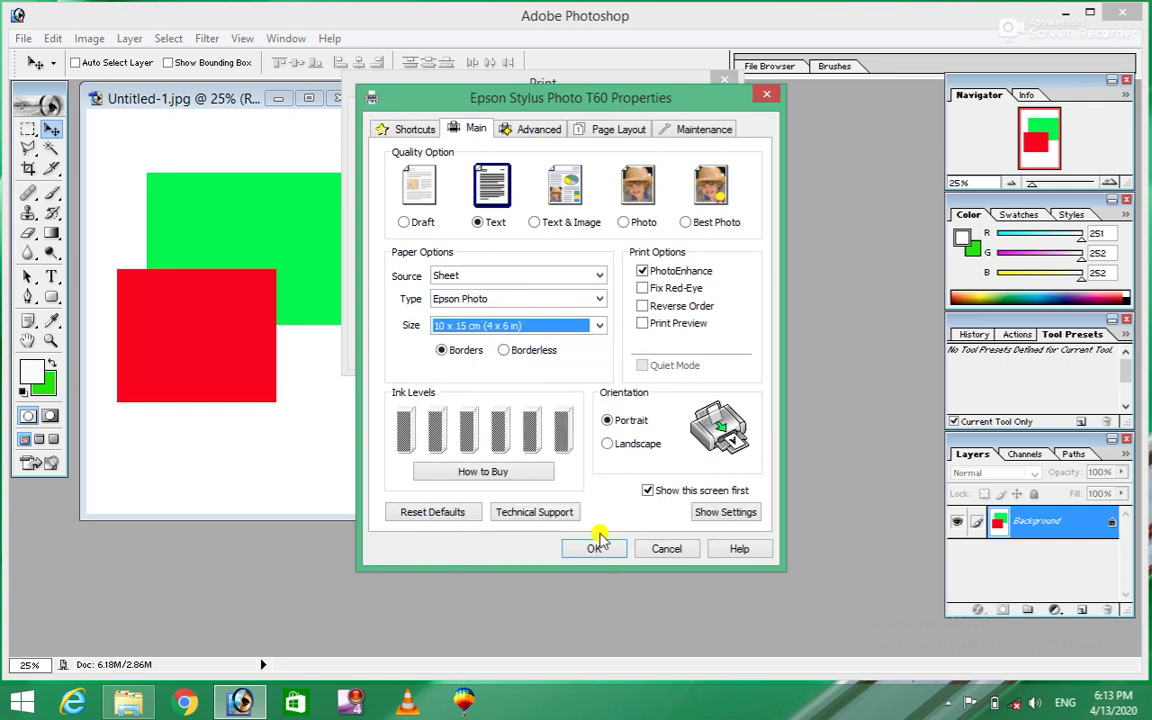
pyautogui.click(668, 549)
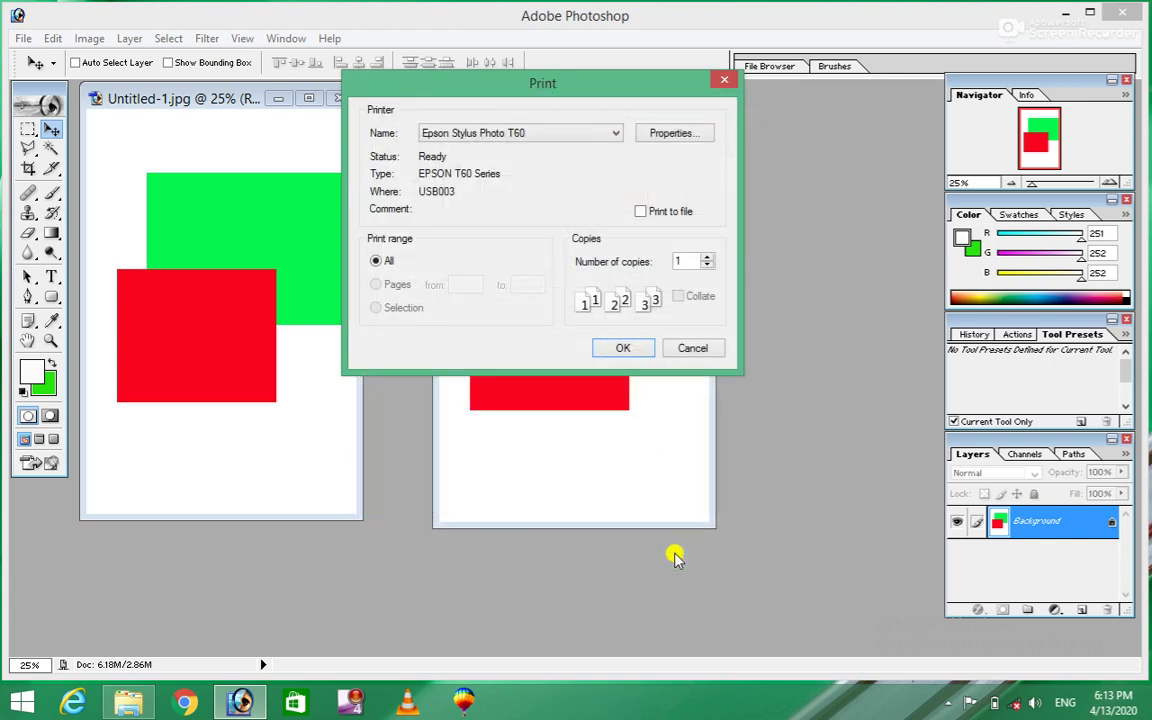
pyautogui.click(688, 350)
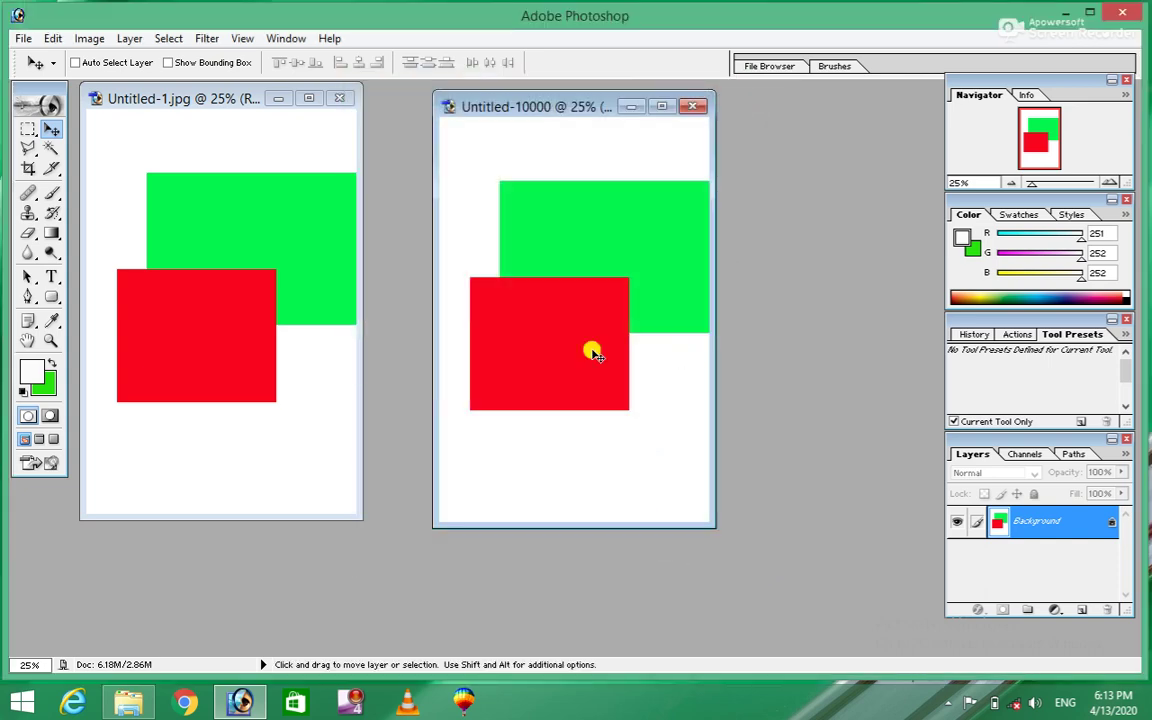
# Open Print with Preview via Ctrl+P and select the Epson Stylus Photo T60 printer
pyautogui.click(18, 38)
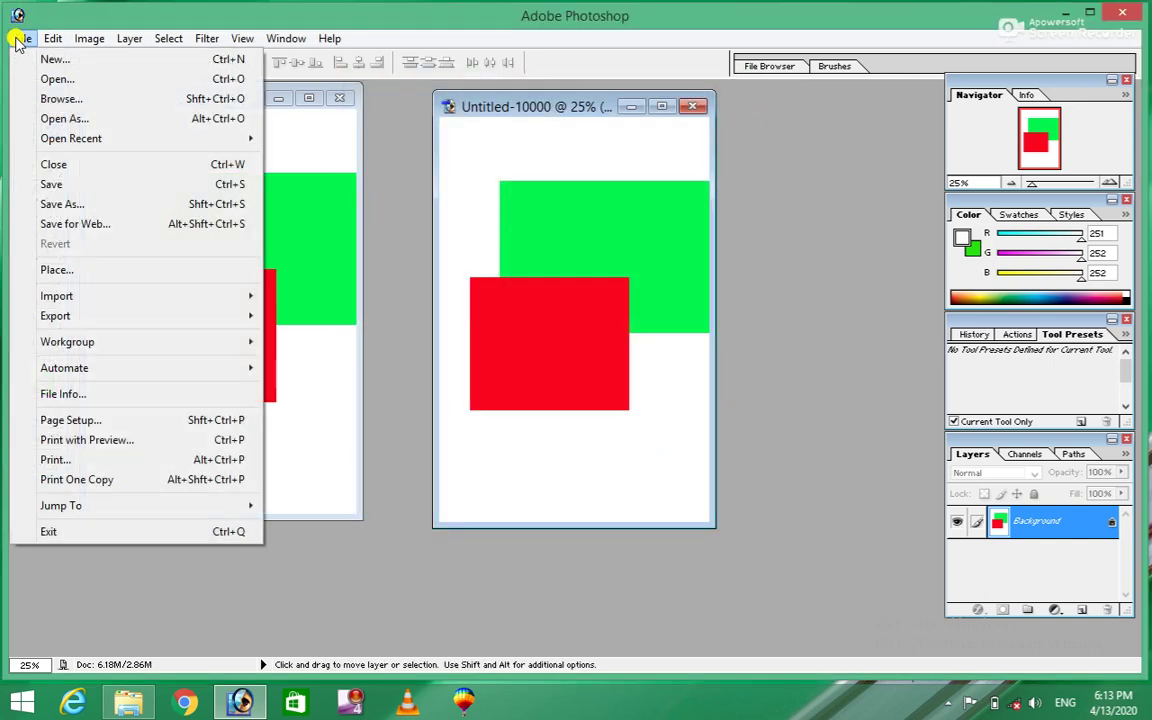
pyautogui.click(455, 215)
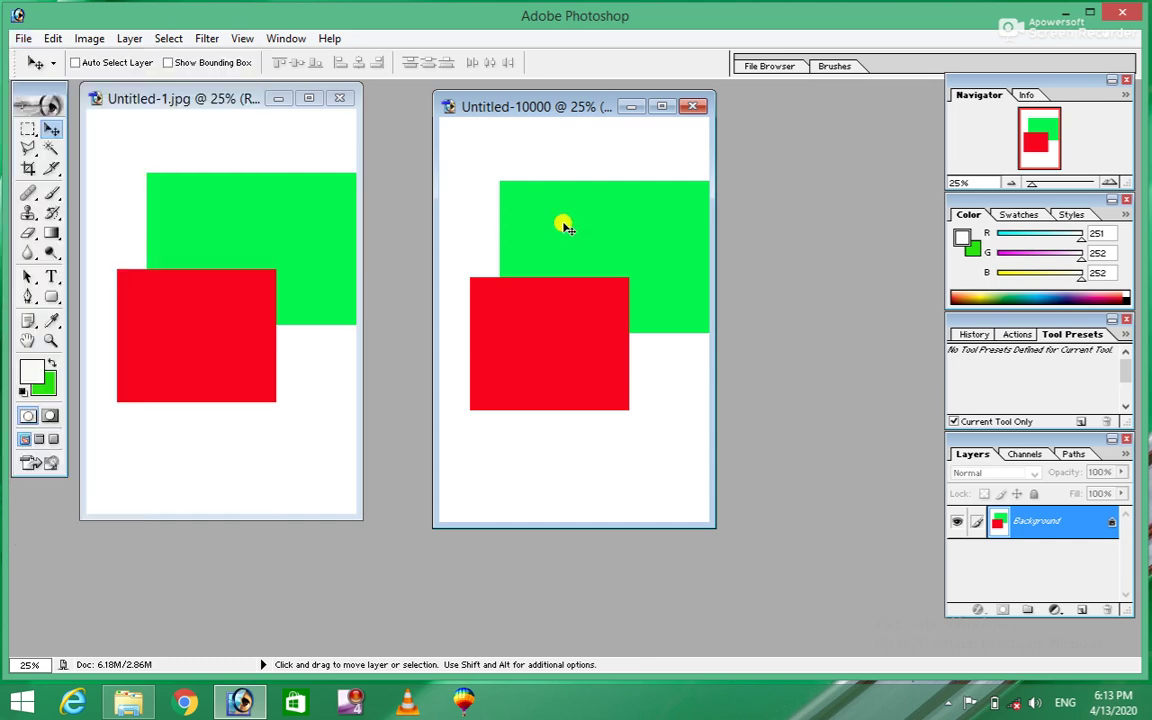
pyautogui.hotkey('ctrl', 'p')
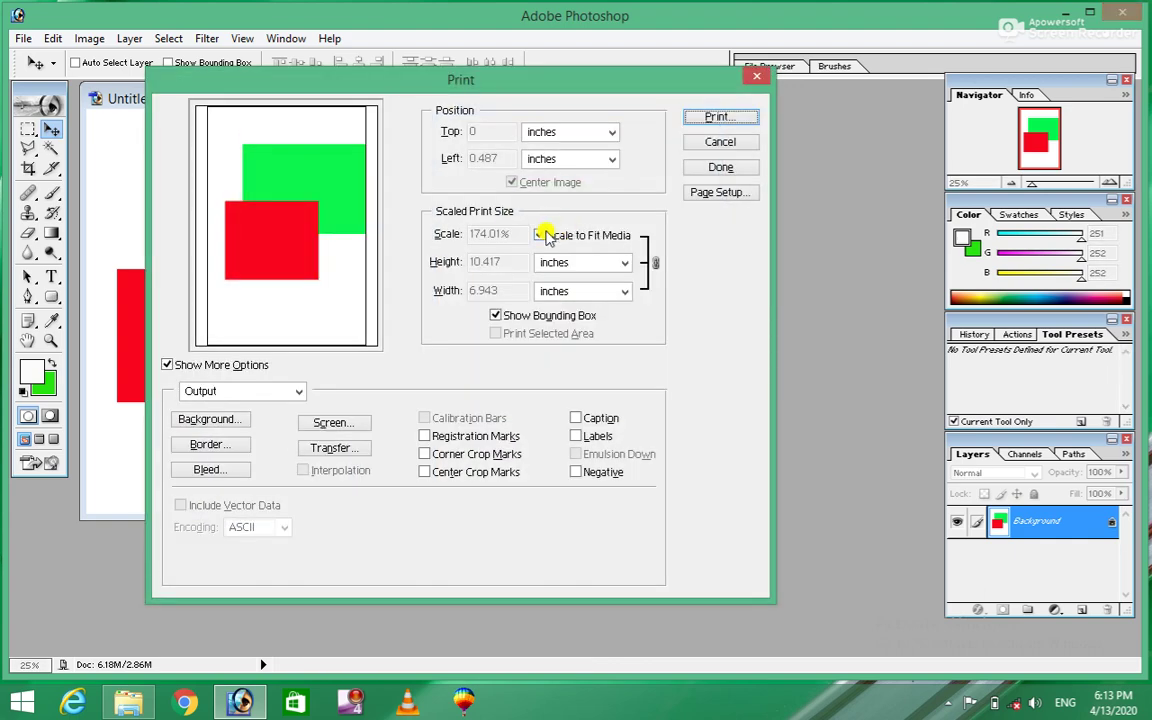
pyautogui.click(733, 116)
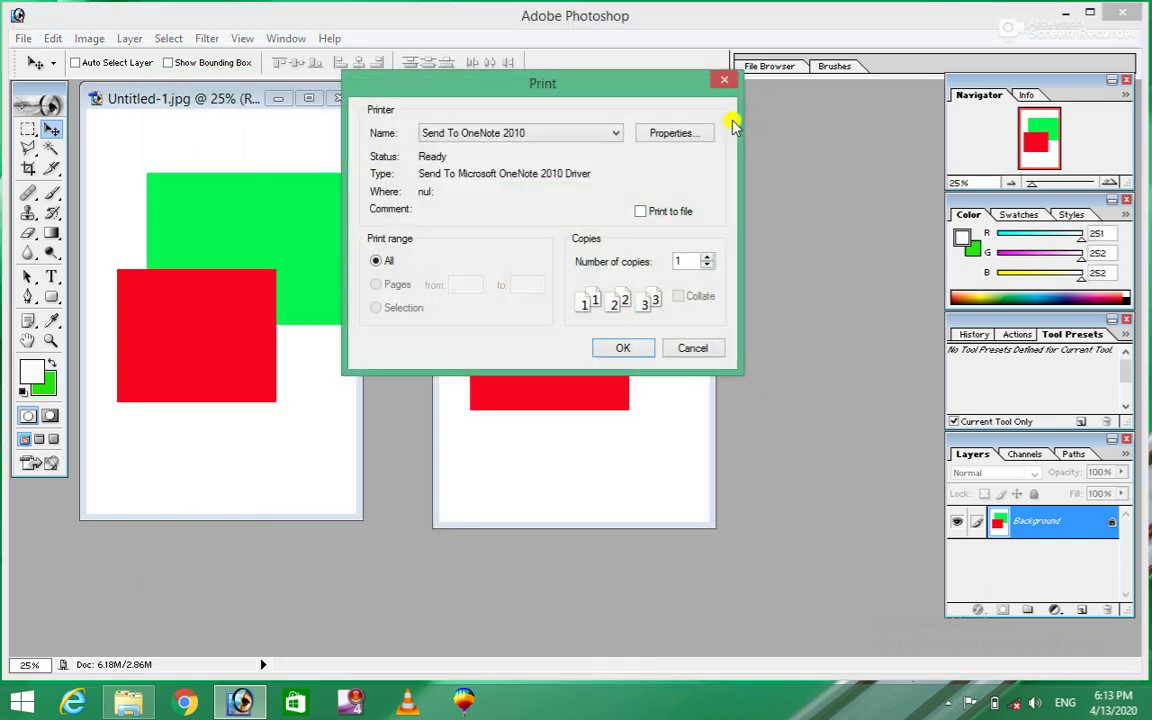
pyautogui.click(537, 133)
pyautogui.click(460, 171)
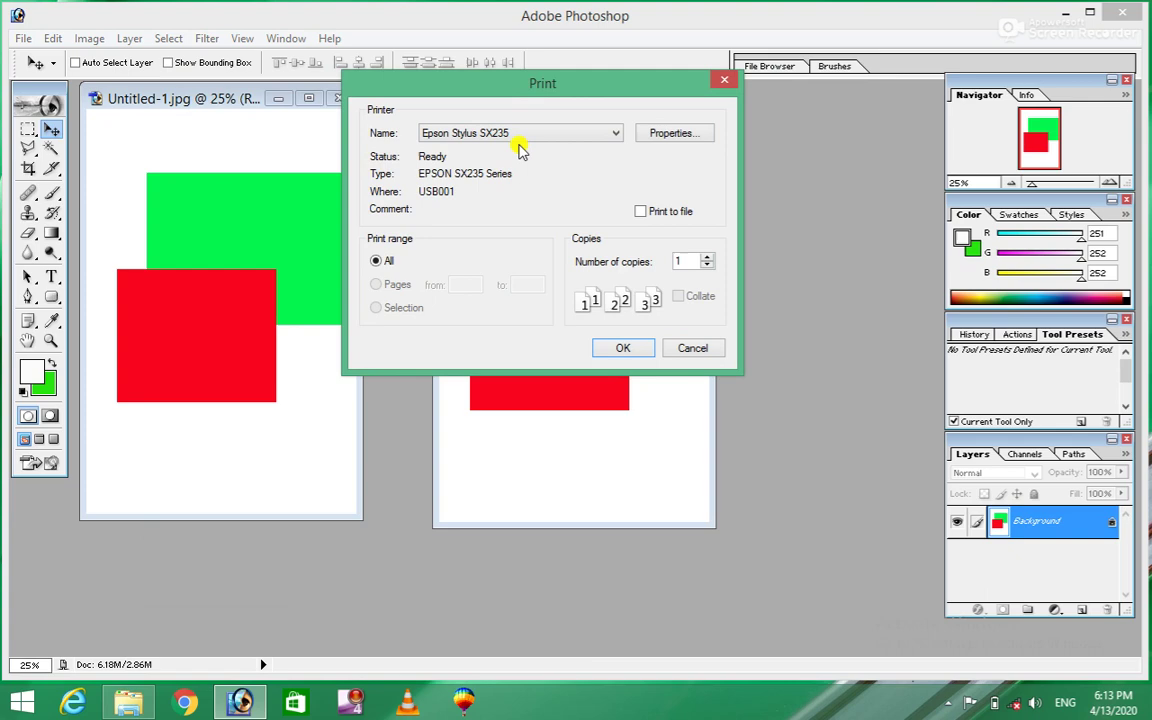
pyautogui.click(572, 138)
pyautogui.click(512, 160)
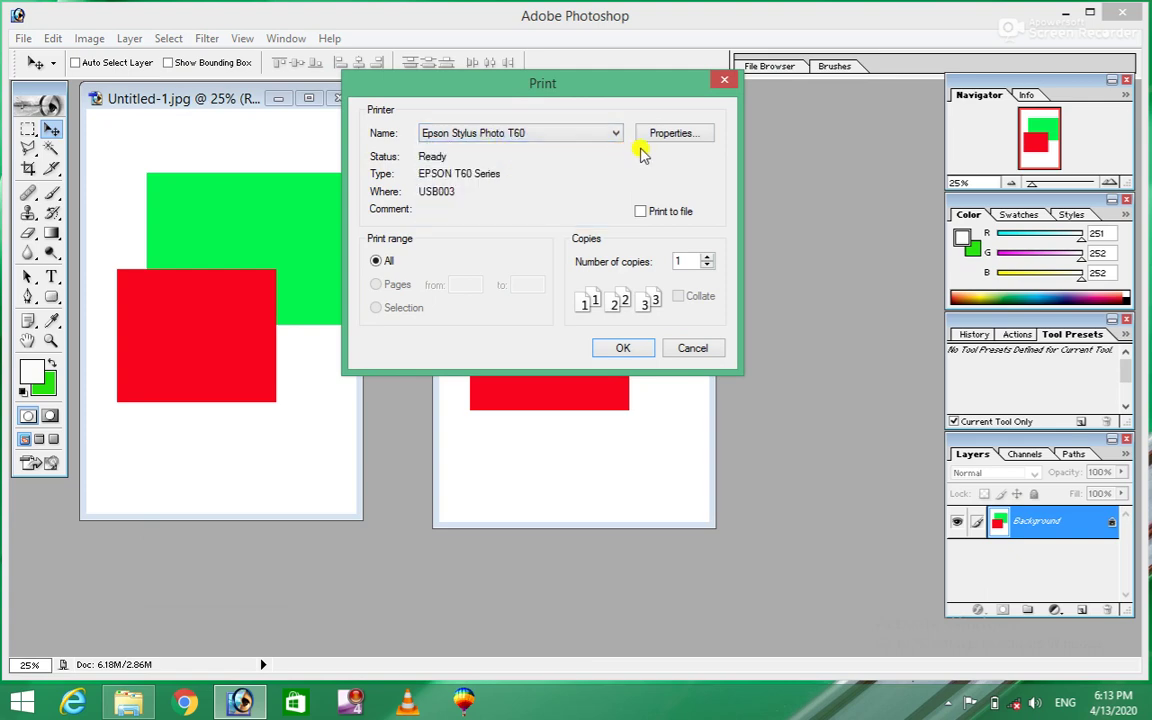
# Give the T60 Best Photo quality, Epson Photo paper and 10 x 15 cm size, then close Print
pyautogui.click(690, 137)
pyautogui.click(685, 222)
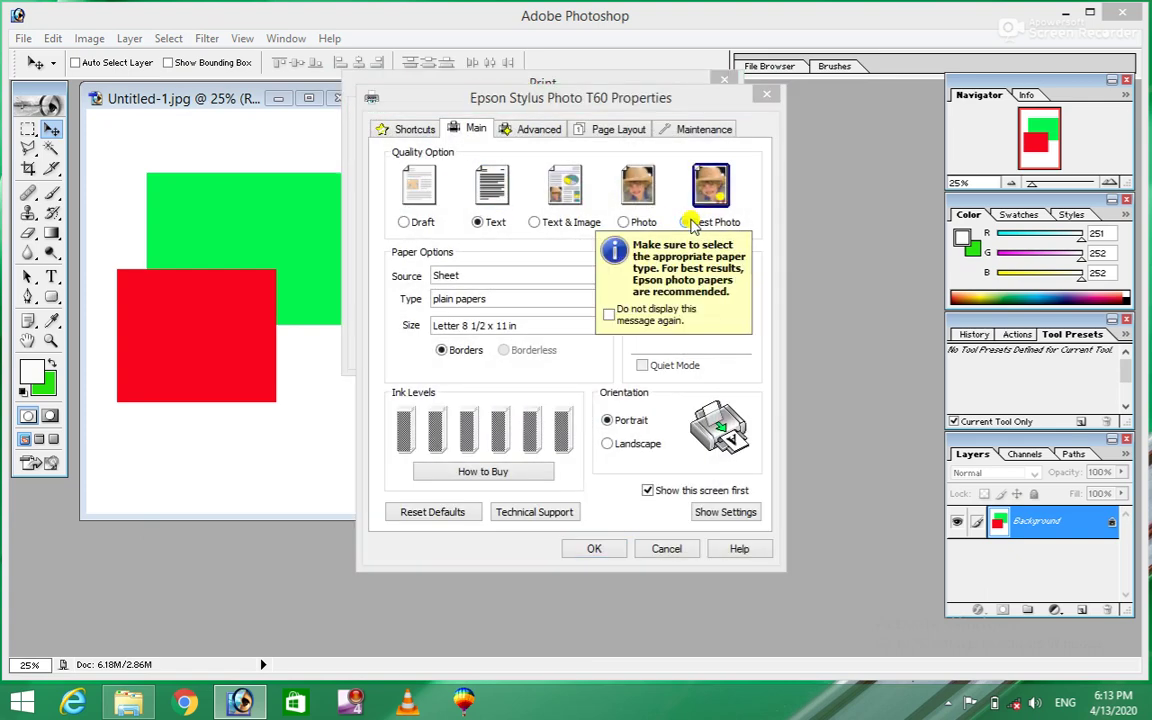
pyautogui.click(472, 300)
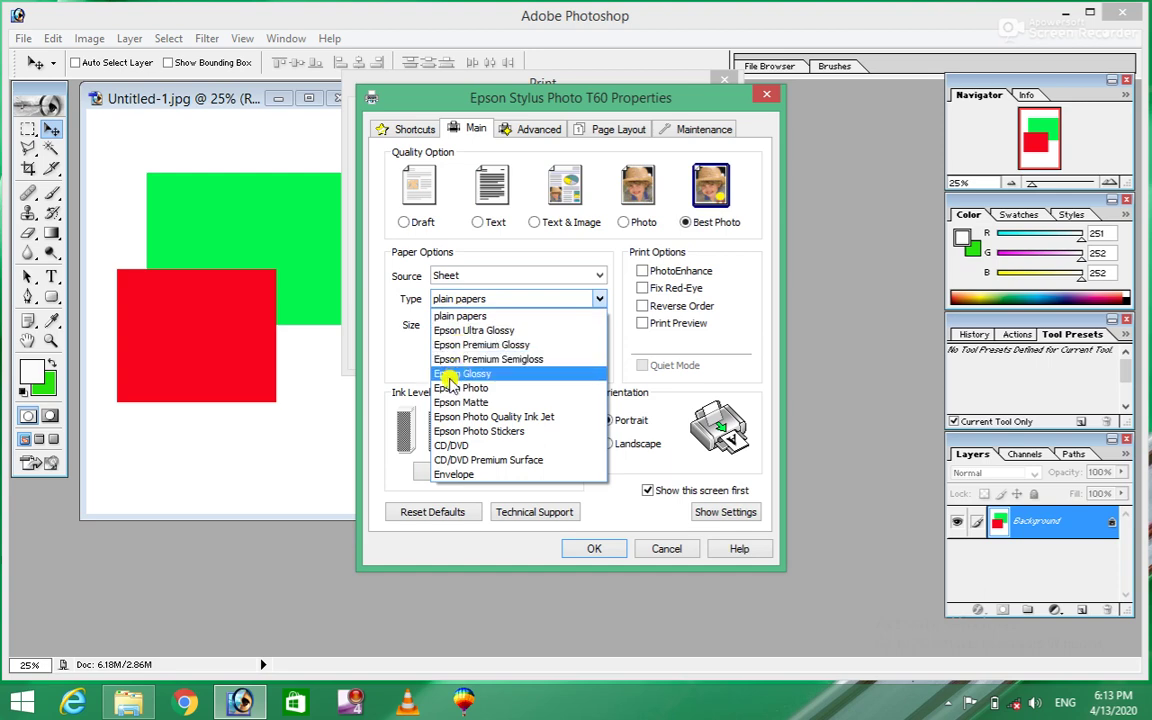
pyautogui.click(447, 392)
pyautogui.click(512, 325)
pyautogui.click(455, 330)
pyautogui.click(570, 547)
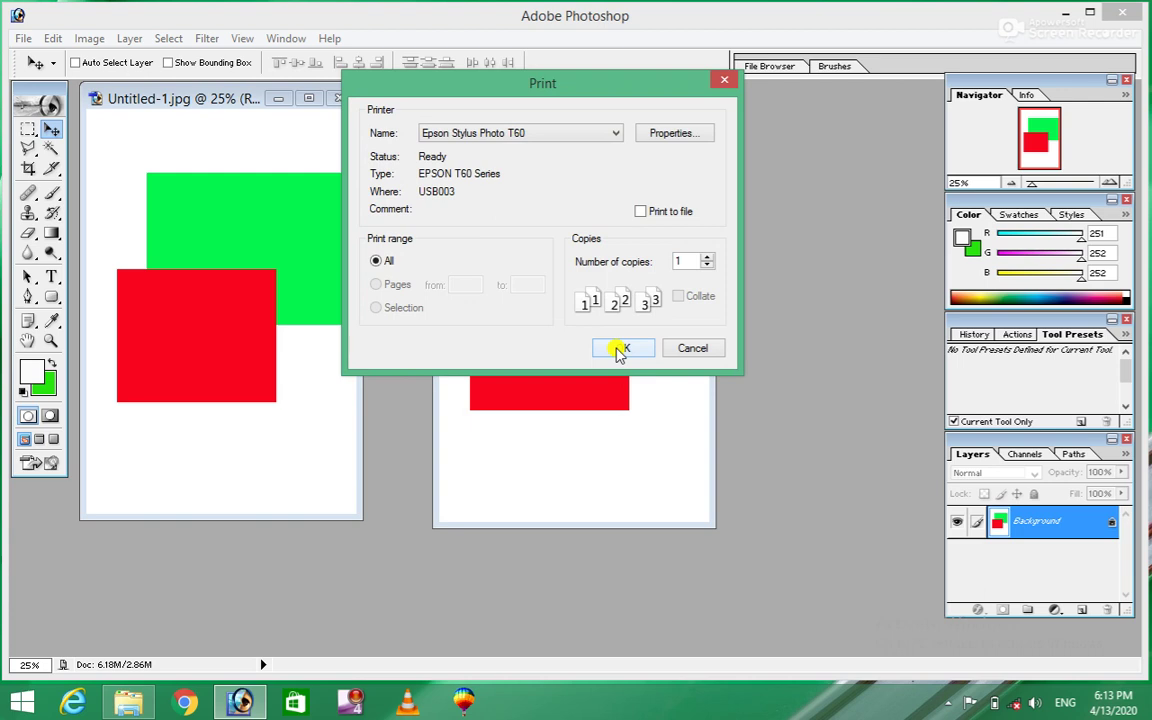
pyautogui.click(685, 347)
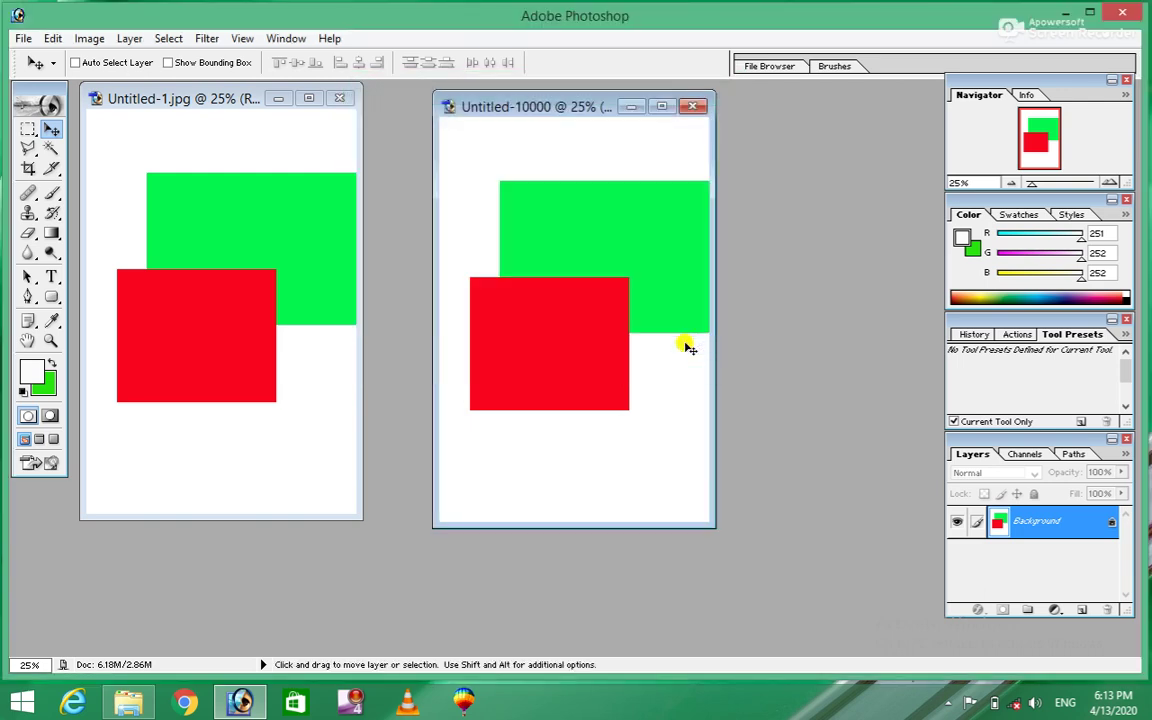
pyautogui.click(24, 40)
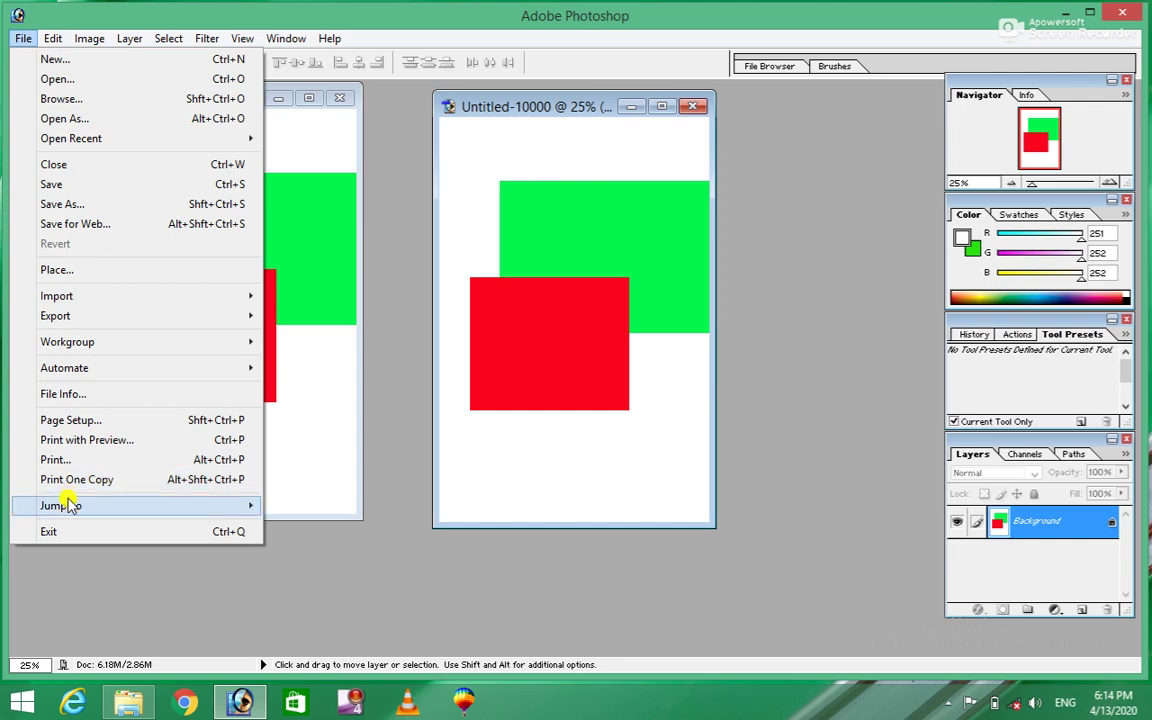
pyautogui.moveTo(61, 505)
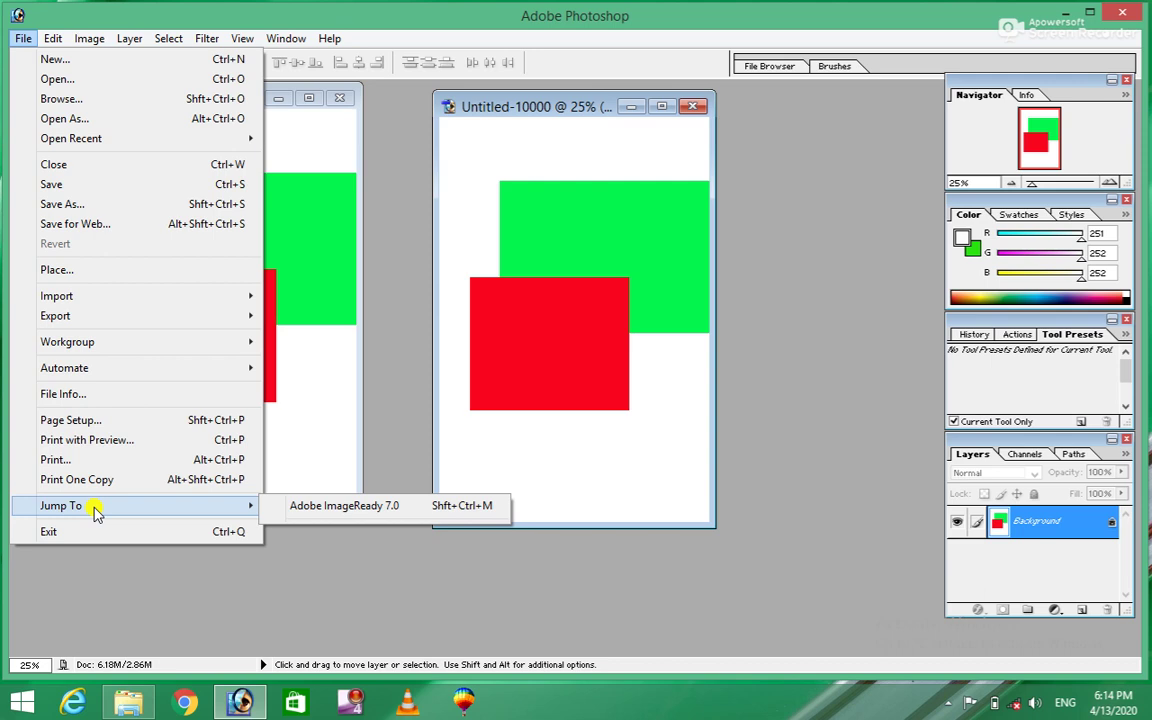
# Jump the rectangles document to Adobe ImageReady 7.0 from File > Jump To
pyautogui.click(311, 508)
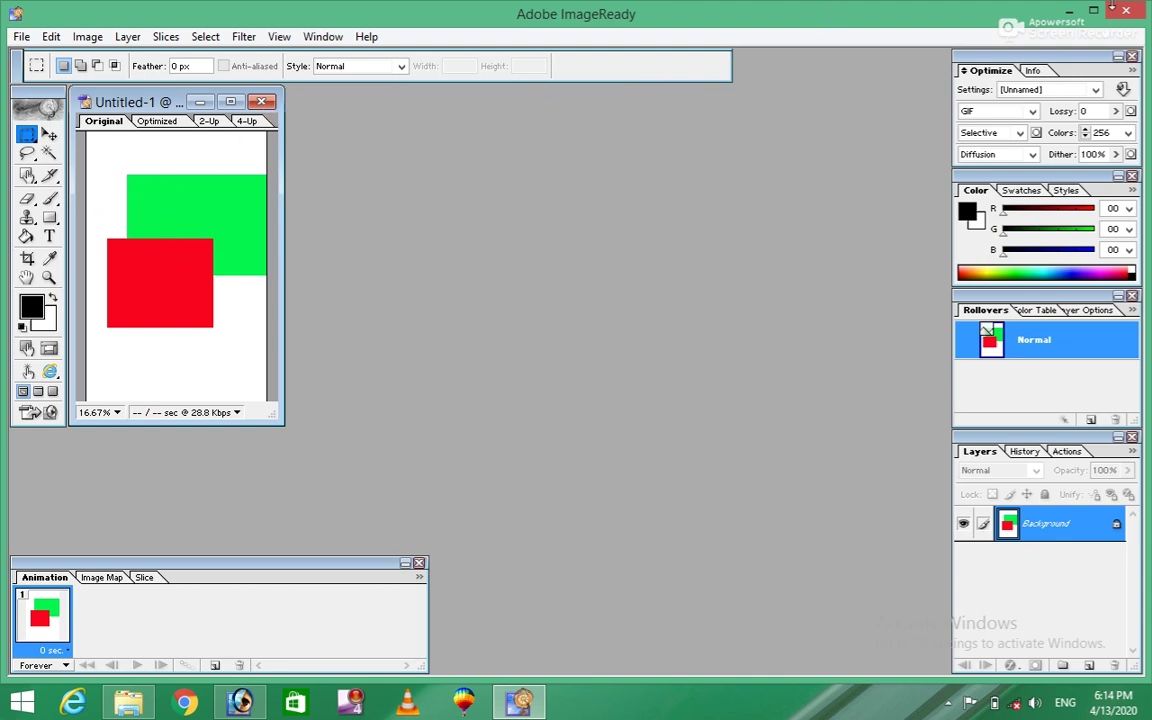
pyautogui.click(1125, 12)
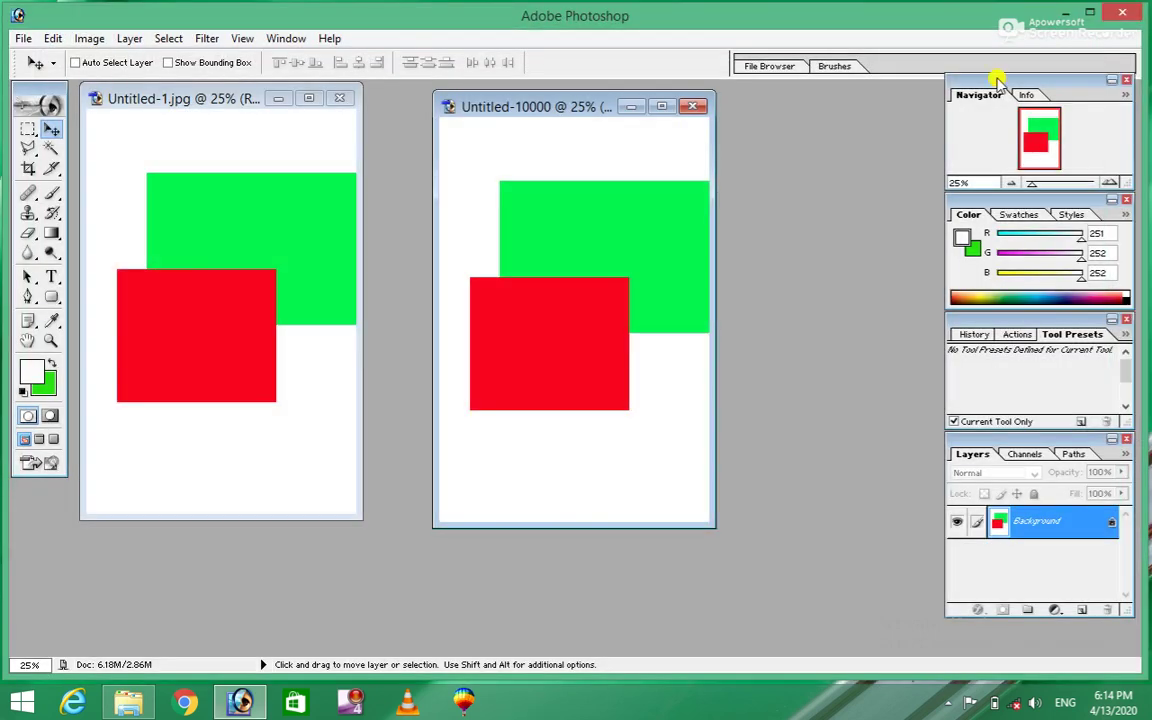
# Exit Photoshop, declining to save changes to Untitled-10000
pyautogui.click(22, 40)
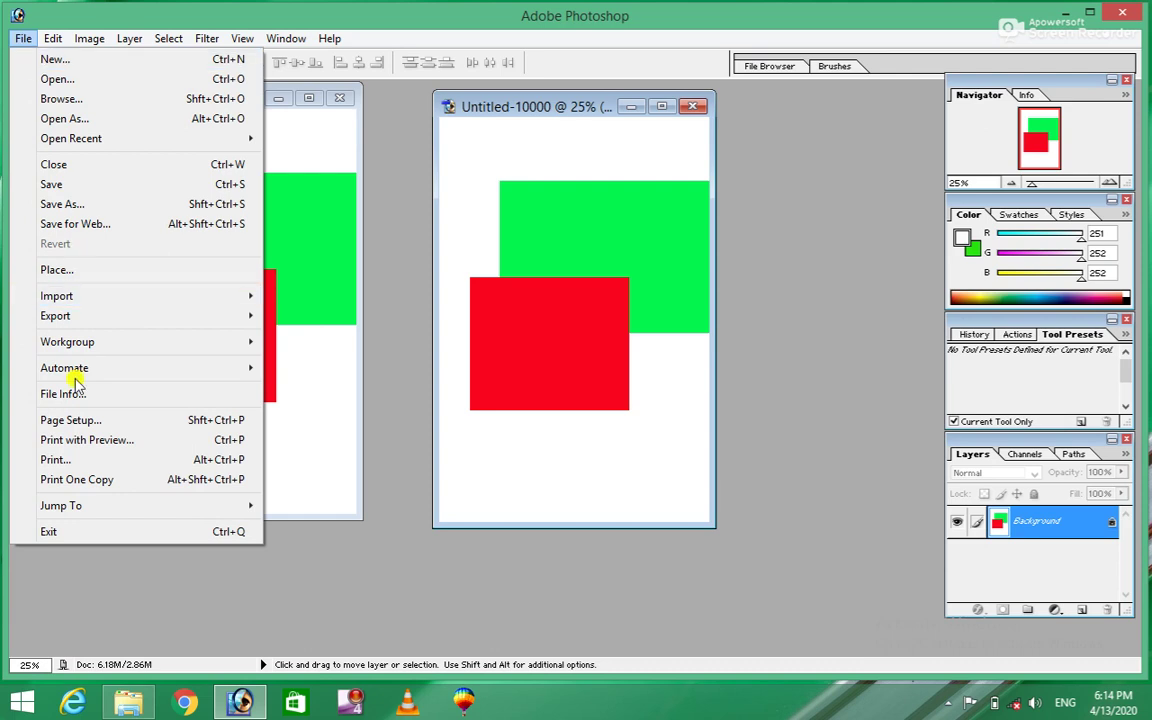
pyautogui.click(100, 538)
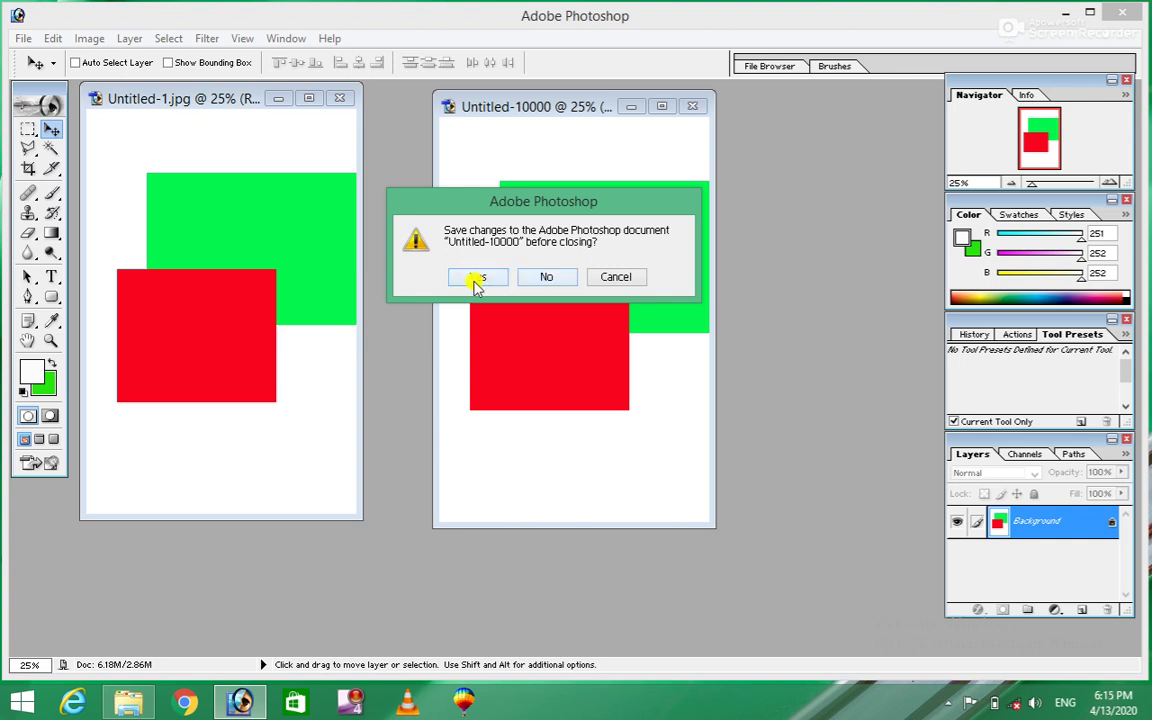
pyautogui.click(553, 277)
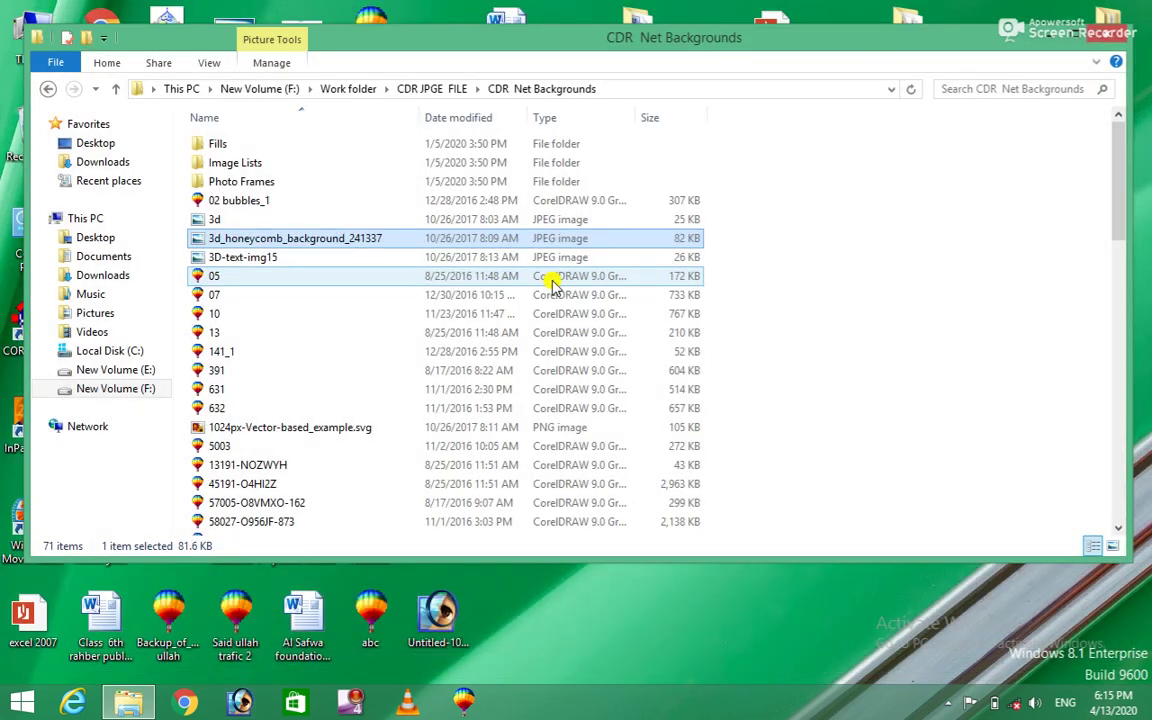
# Close the CDR Net Backgrounds File Explorer window with Alt+F4
pyautogui.hotkey('alt', 'F4')
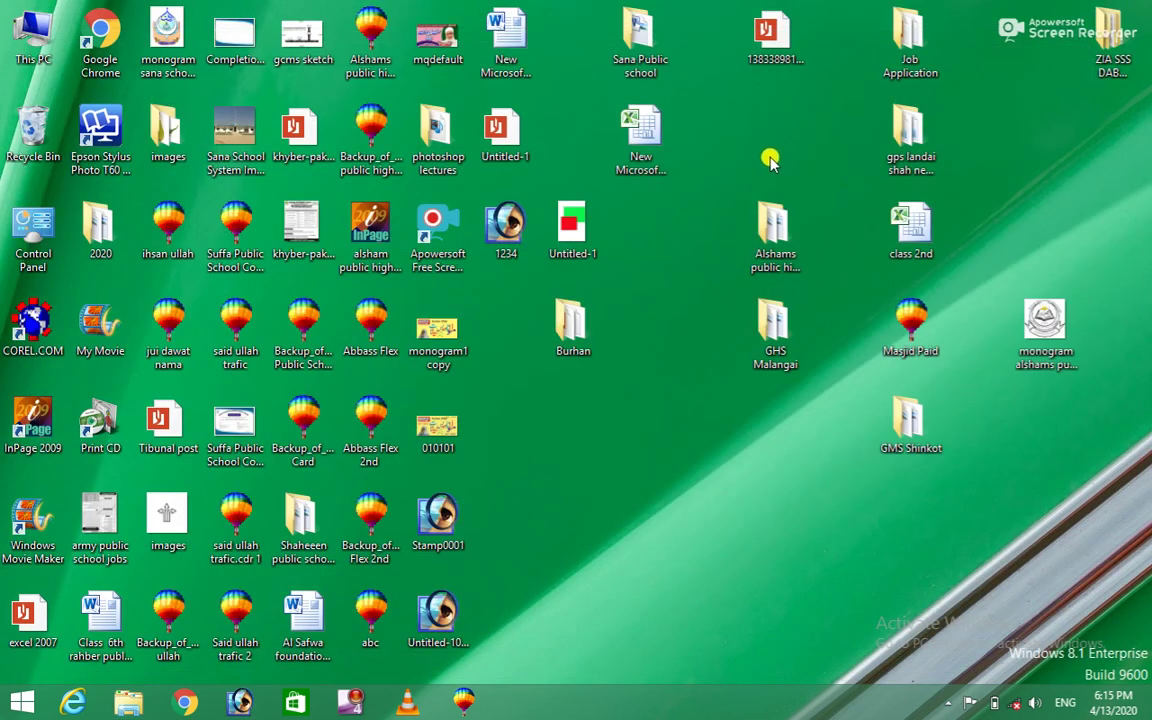